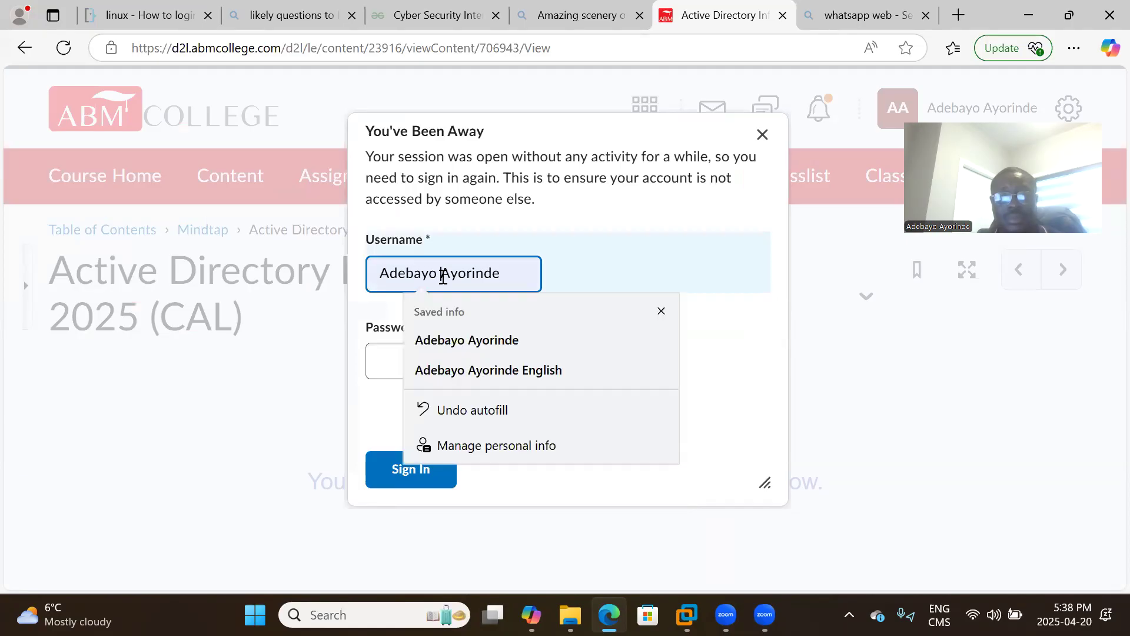
Correct the username, sign in with the password, then launch Active Directory Infrastructure from the Mindtap module.
key(BackSpace)
text(.)
key(Tab)
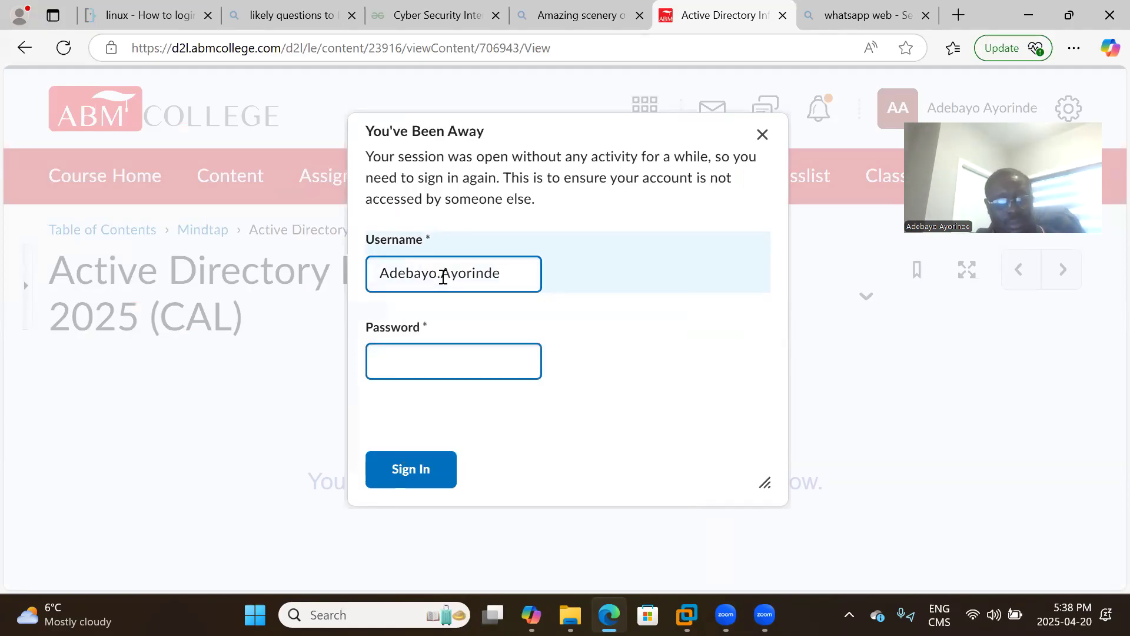
text(•)
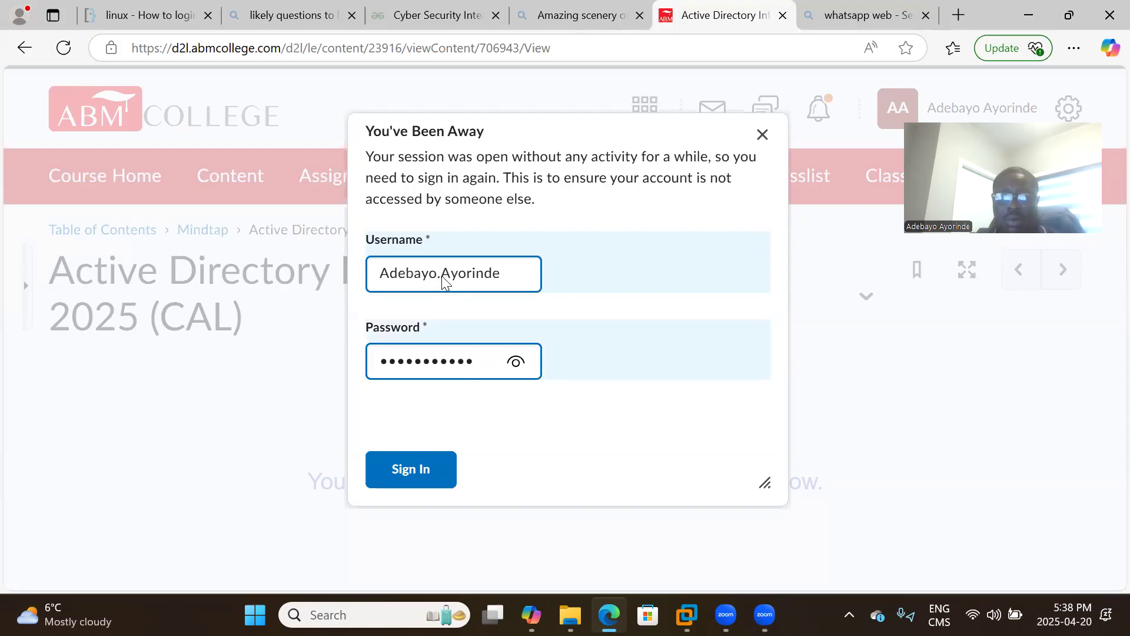
key(Return)
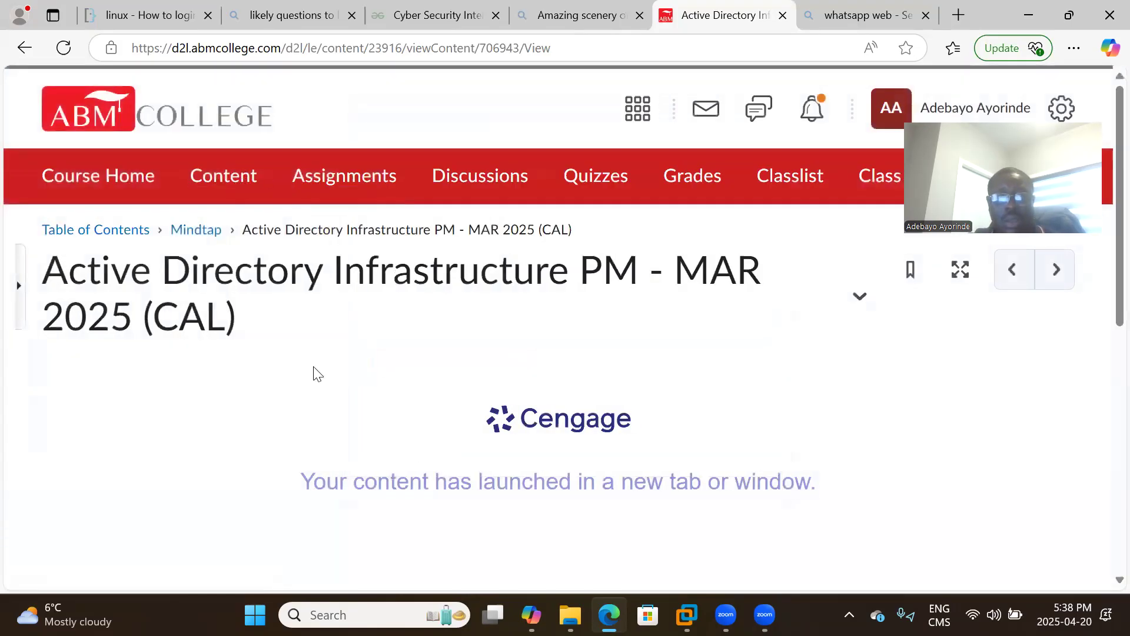
click(206, 234)
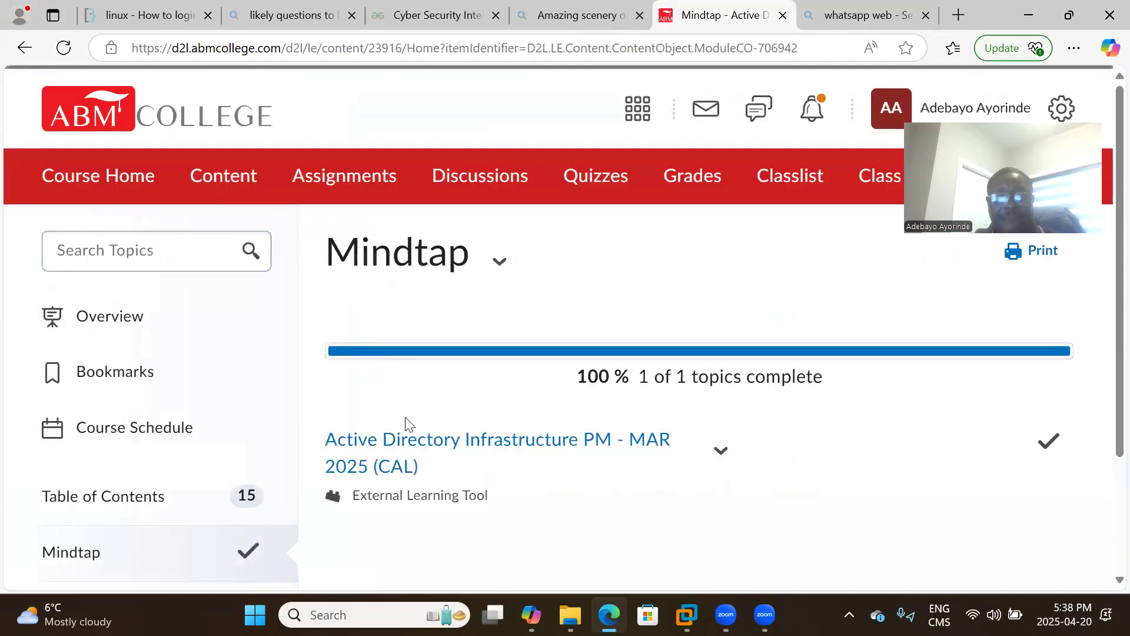
click(403, 459)
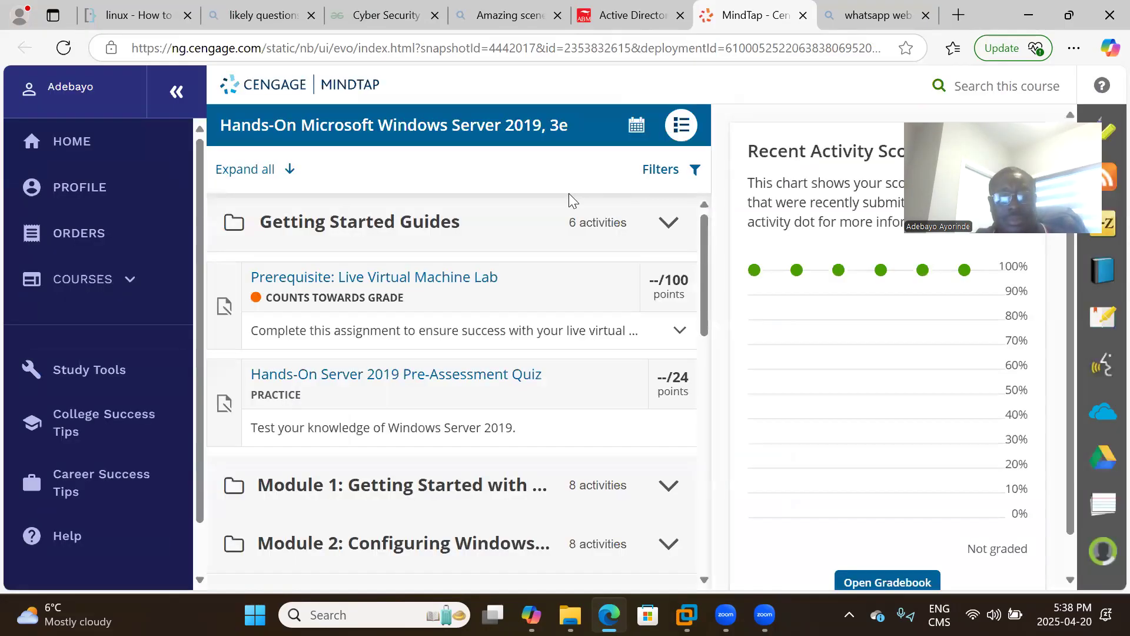
Expand Module 3 and its Read section, then open the Module 3 Reading.
scroll(493, 358, down, 3)
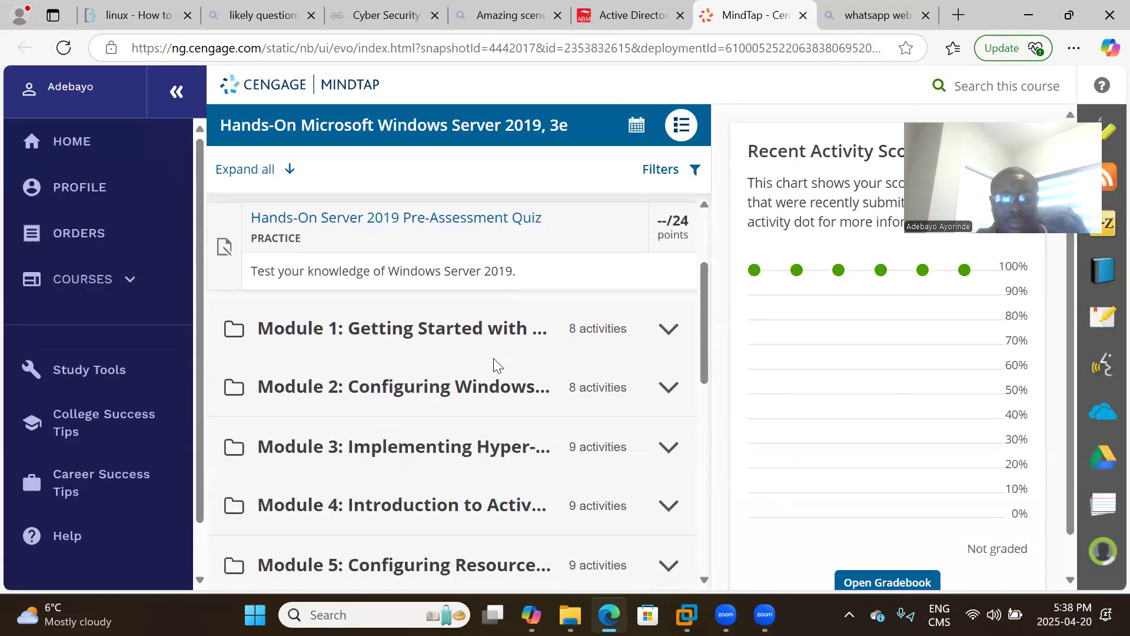
click(365, 446)
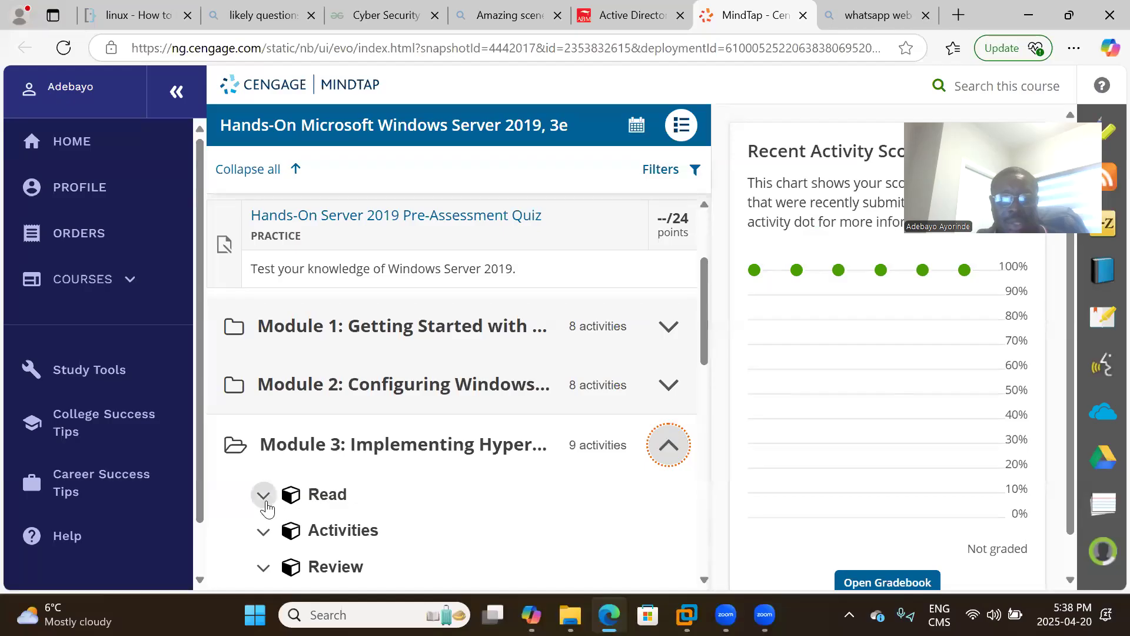
click(265, 499)
scroll(402, 497, down, 4)
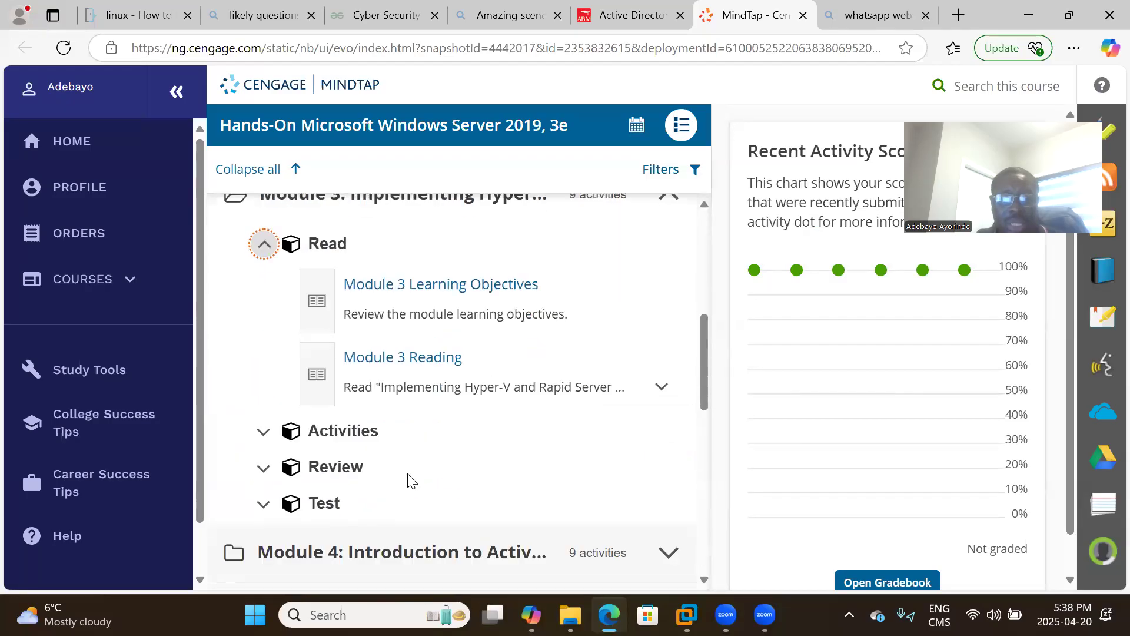
click(410, 370)
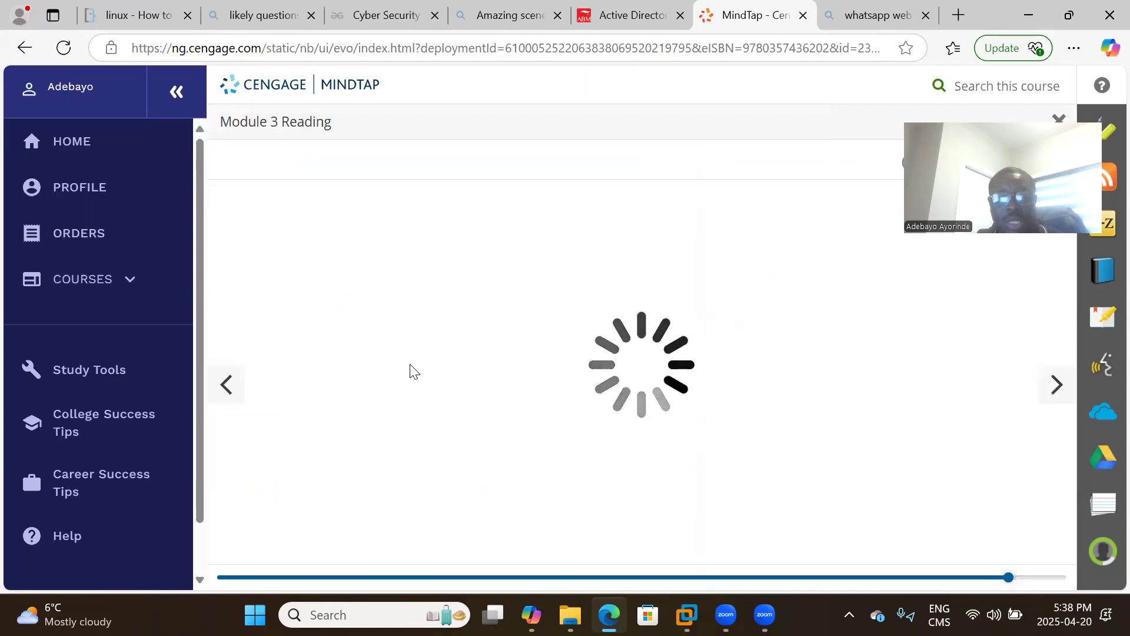
Scroll the reading down to the Project 3-3 WDS Configuration instructions.
scroll(498, 357, down, 3)
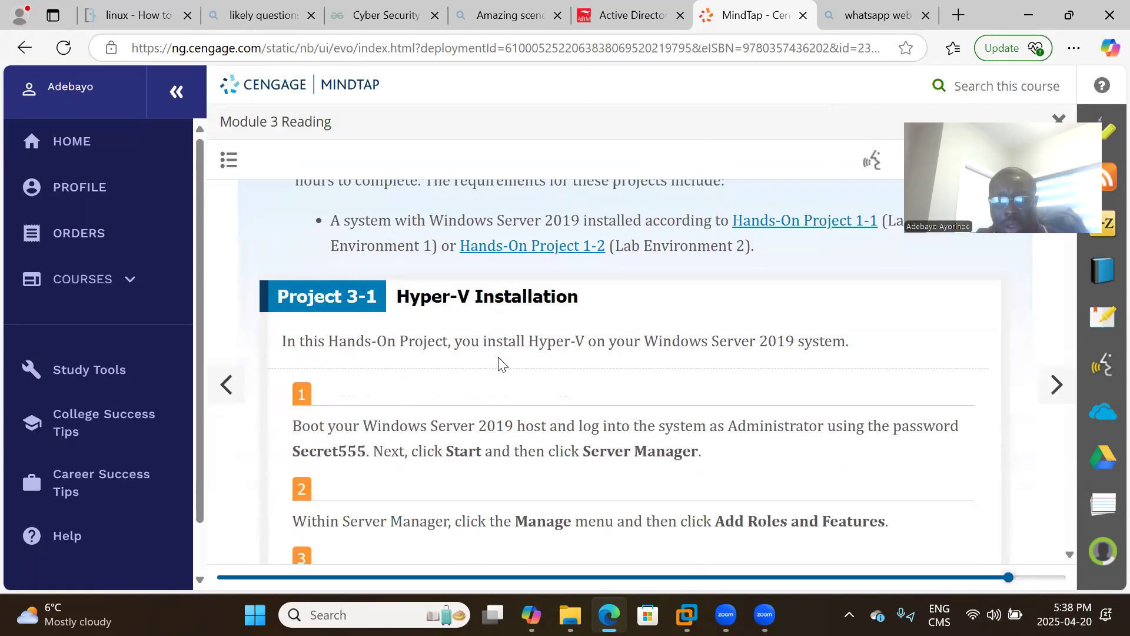
scroll(589, 352, down, 2)
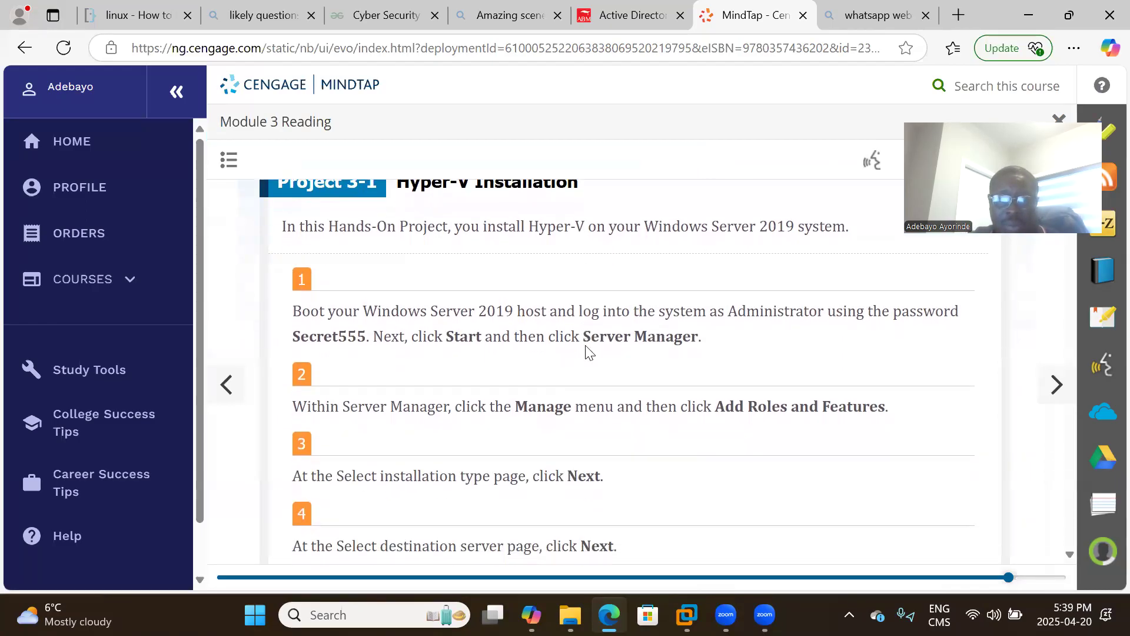
scroll(587, 345, down, 6)
scroll(589, 352, down, 20)
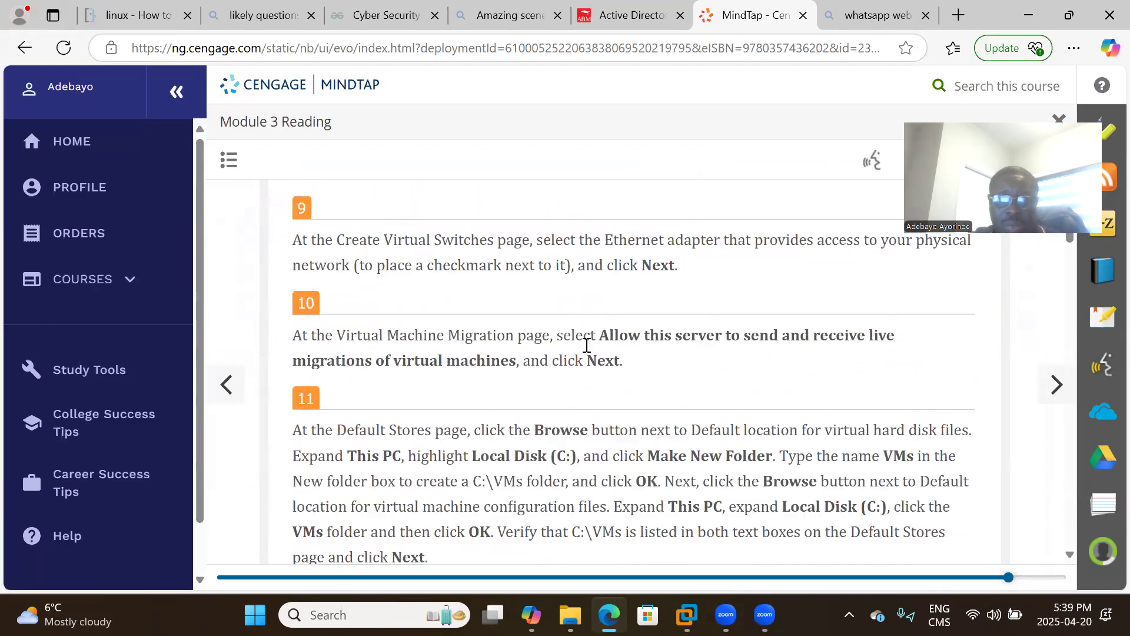
scroll(587, 352, down, 13)
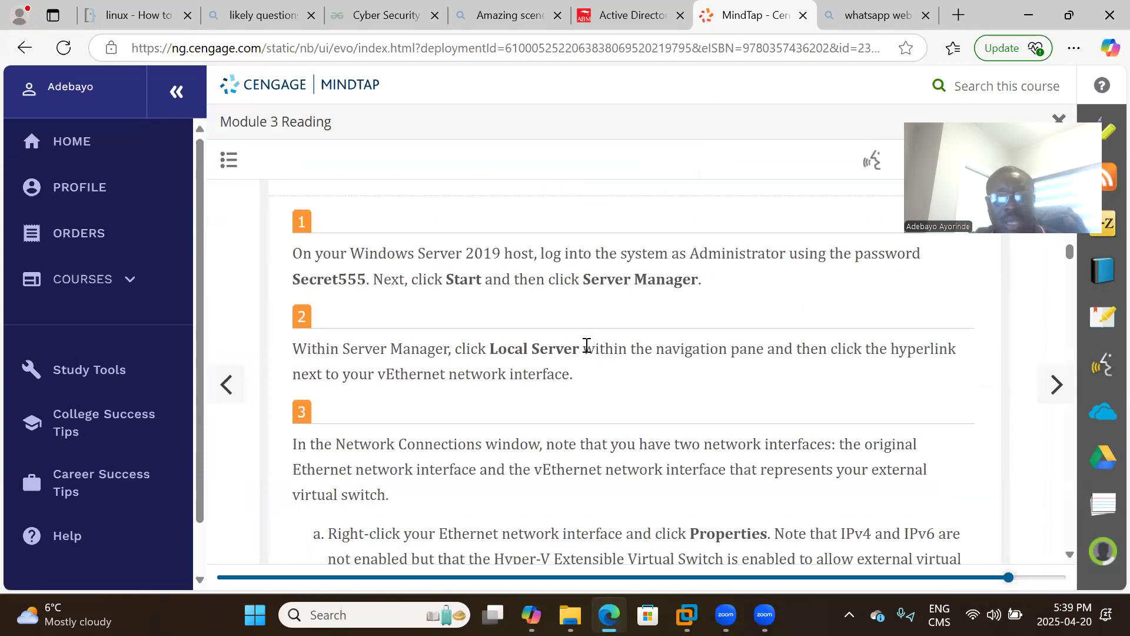
scroll(587, 345, down, 14)
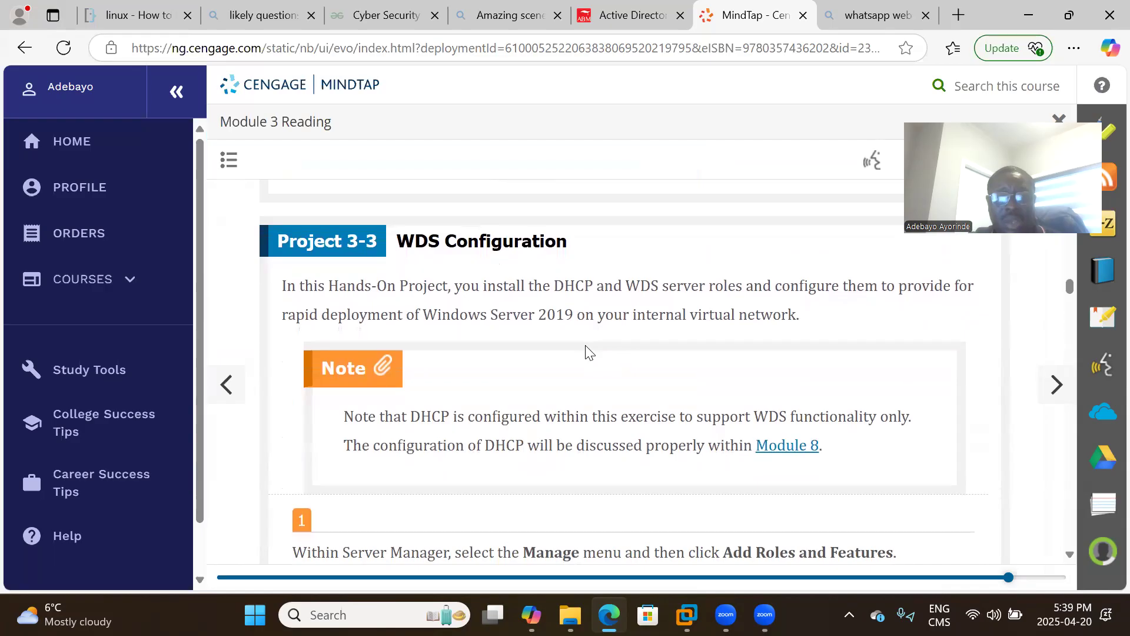
scroll(587, 348, down, 1)
scroll(587, 345, up, 2)
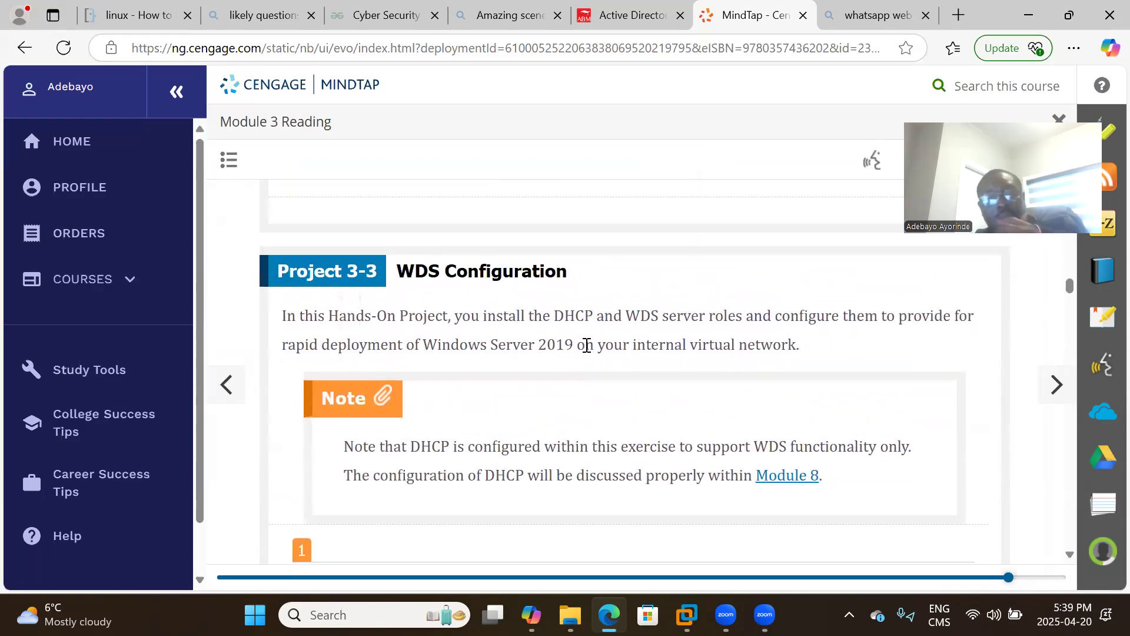
scroll(587, 345, up, 13)
scroll(587, 345, down, 14)
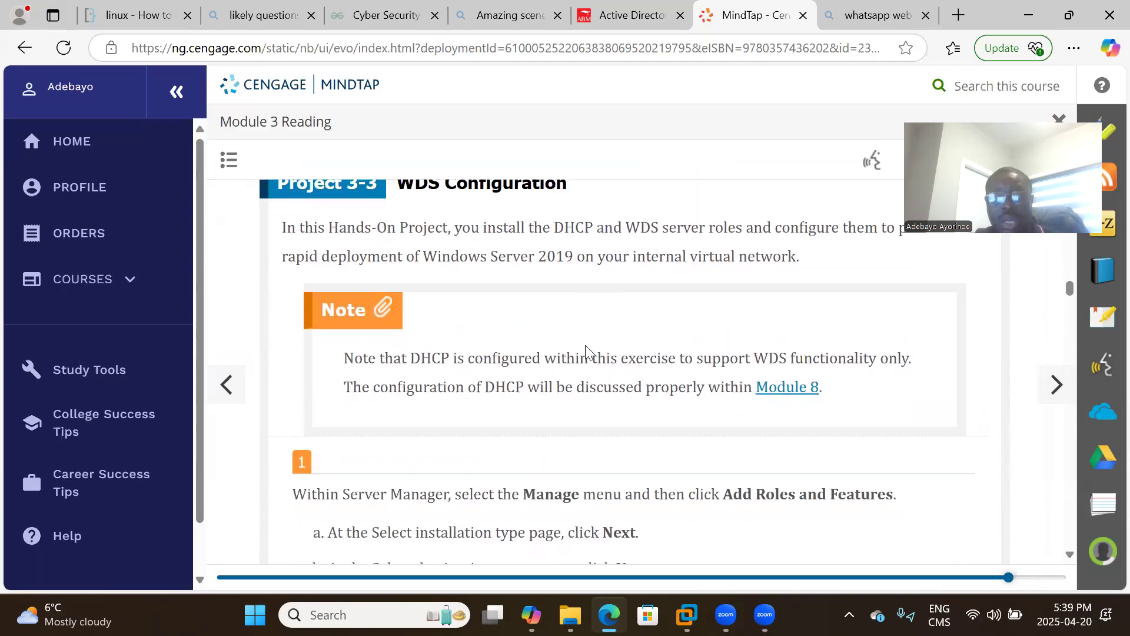
Switch from Edge to the Windows Server 2019 VM and select Local Server in Server Manager.
click(1032, 20)
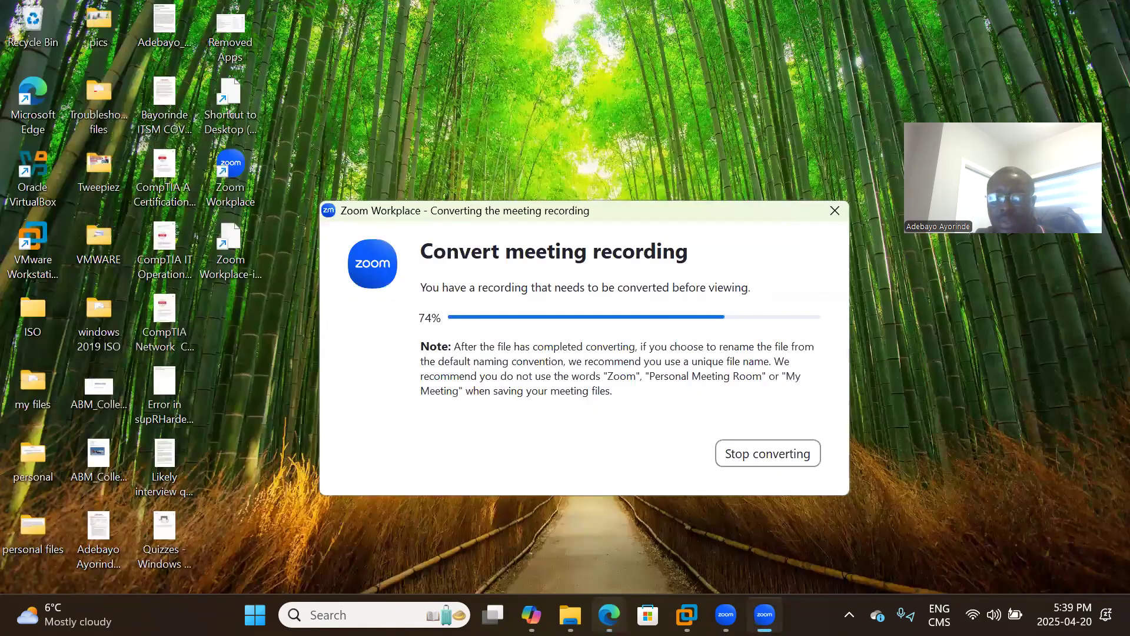
click(687, 614)
click(859, 125)
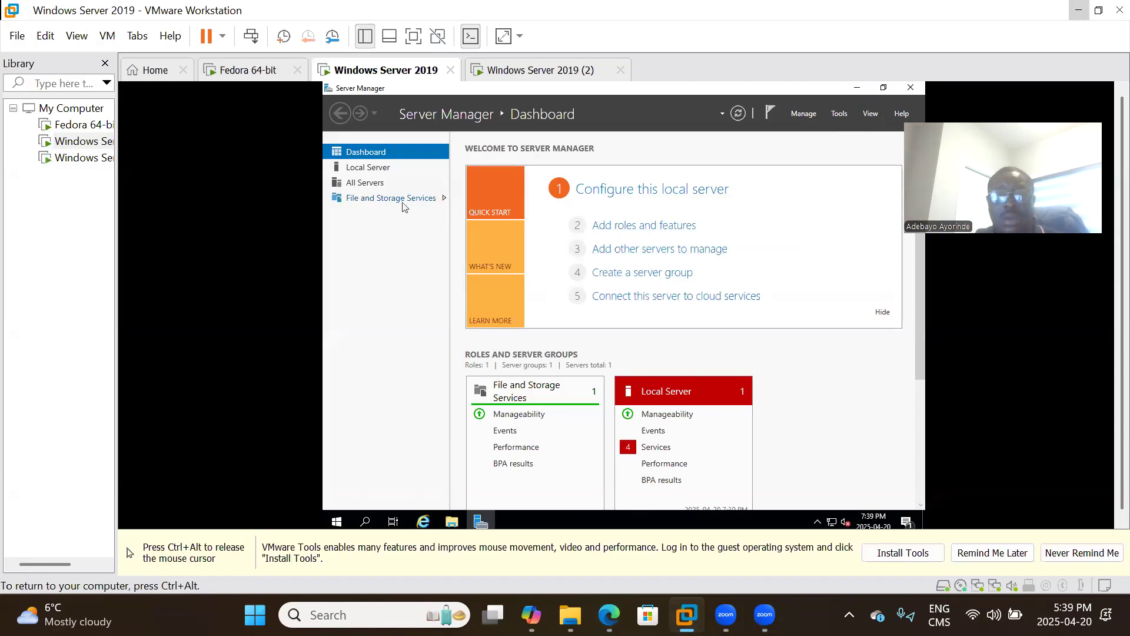
click(369, 171)
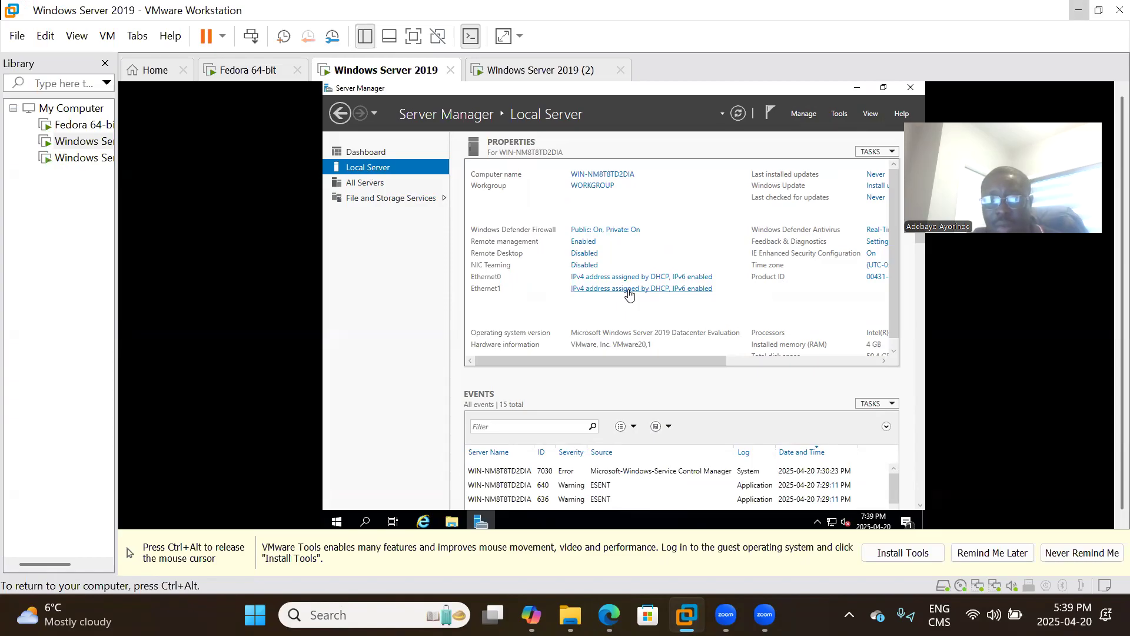
Set Ethernet1's IPv4 to static 192.168.0.1 with the default 255.255.255.0 mask and close its dialogs.
click(628, 289)
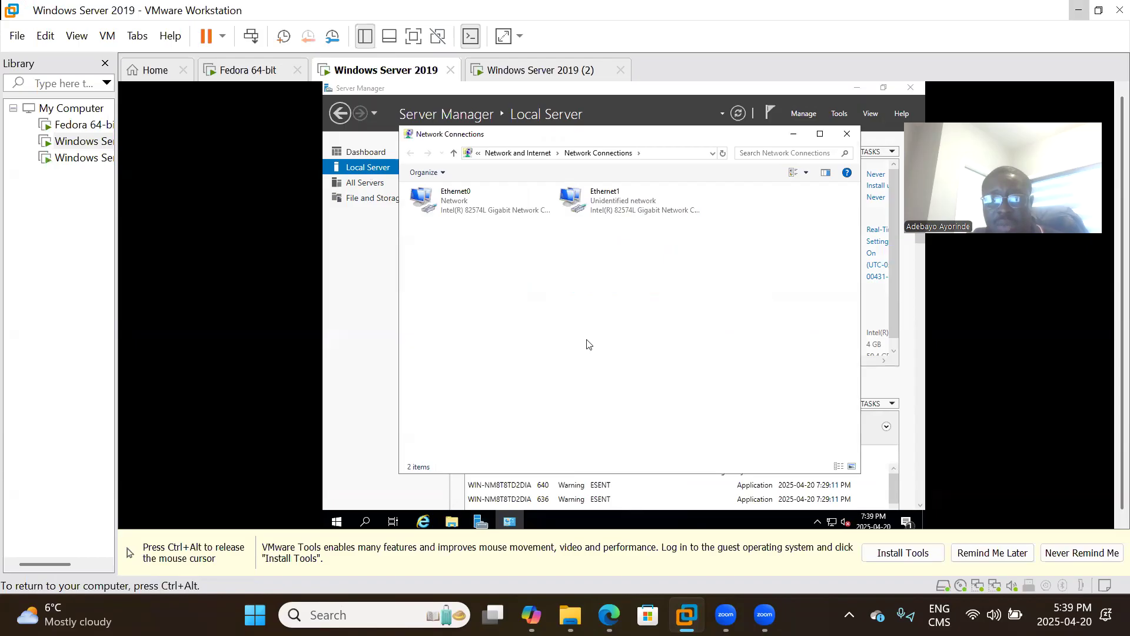
double_click(626, 212)
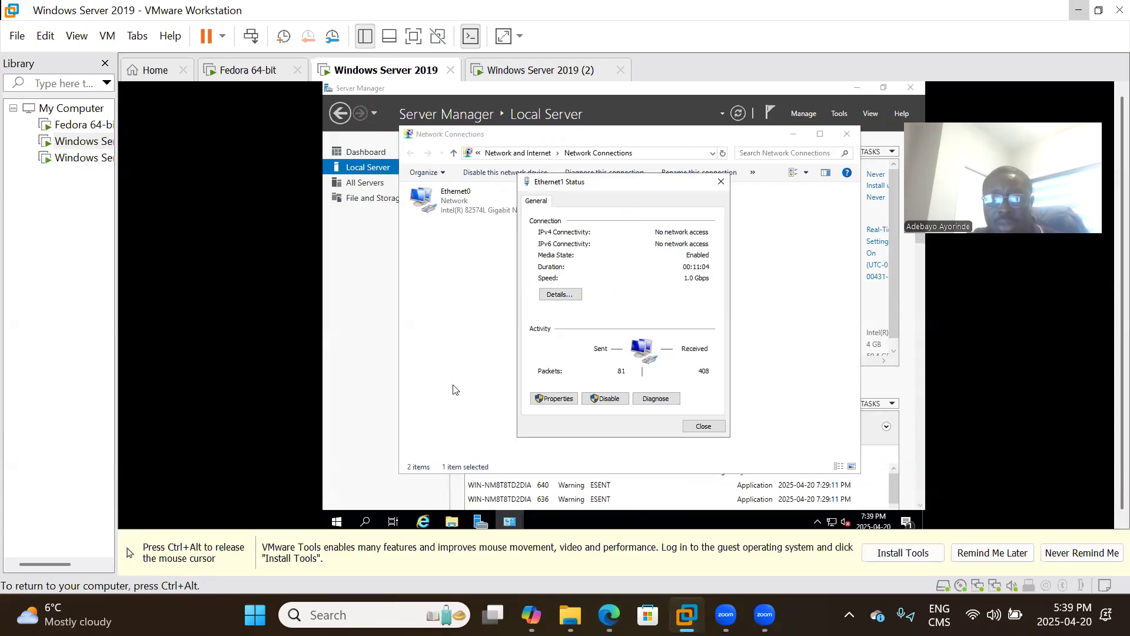
click(552, 400)
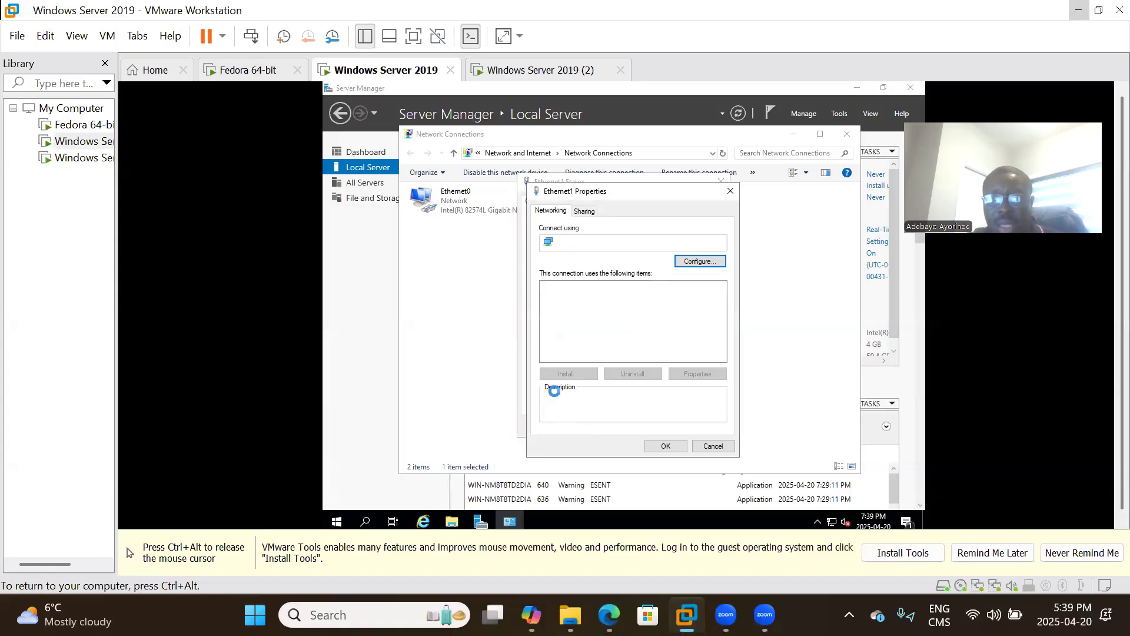
double_click(628, 318)
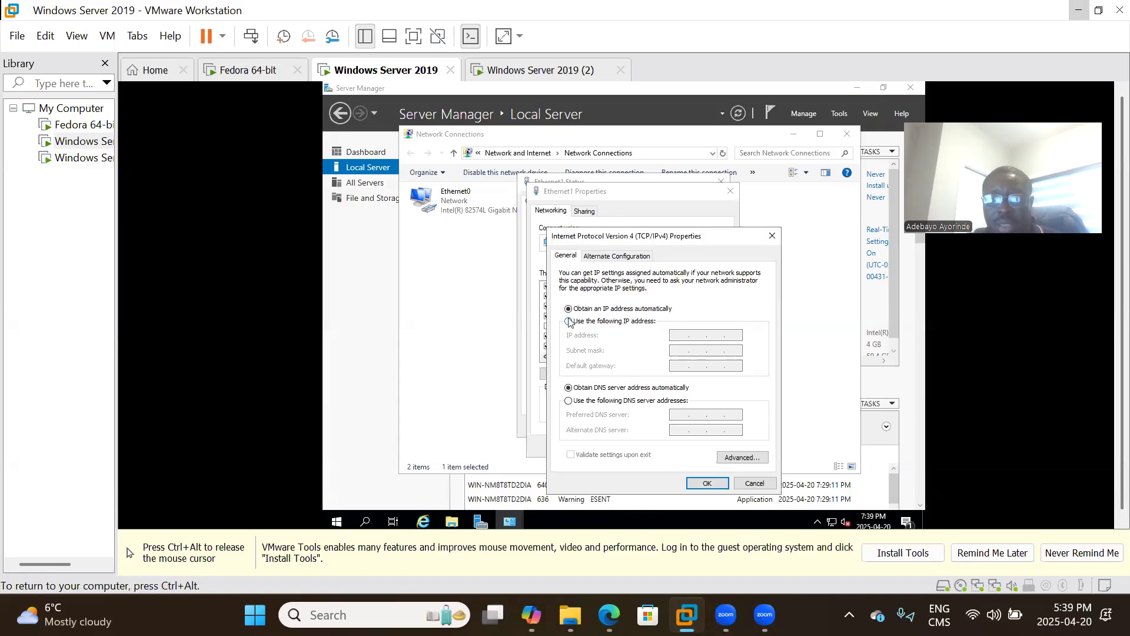
click(568, 322)
click(679, 334)
text(19)
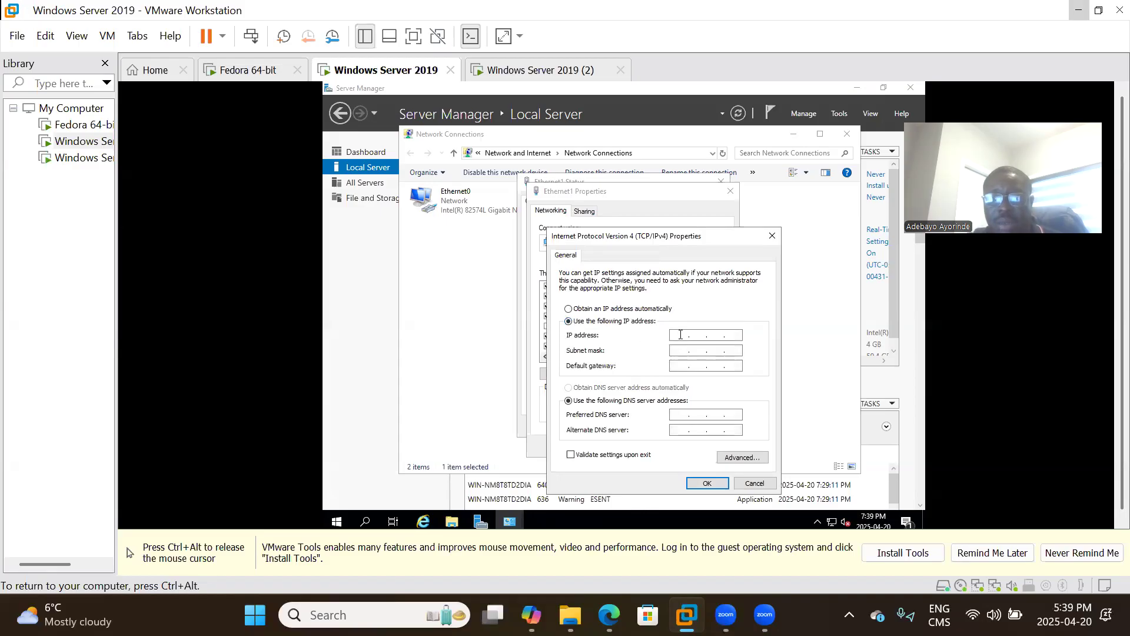
text(2 )
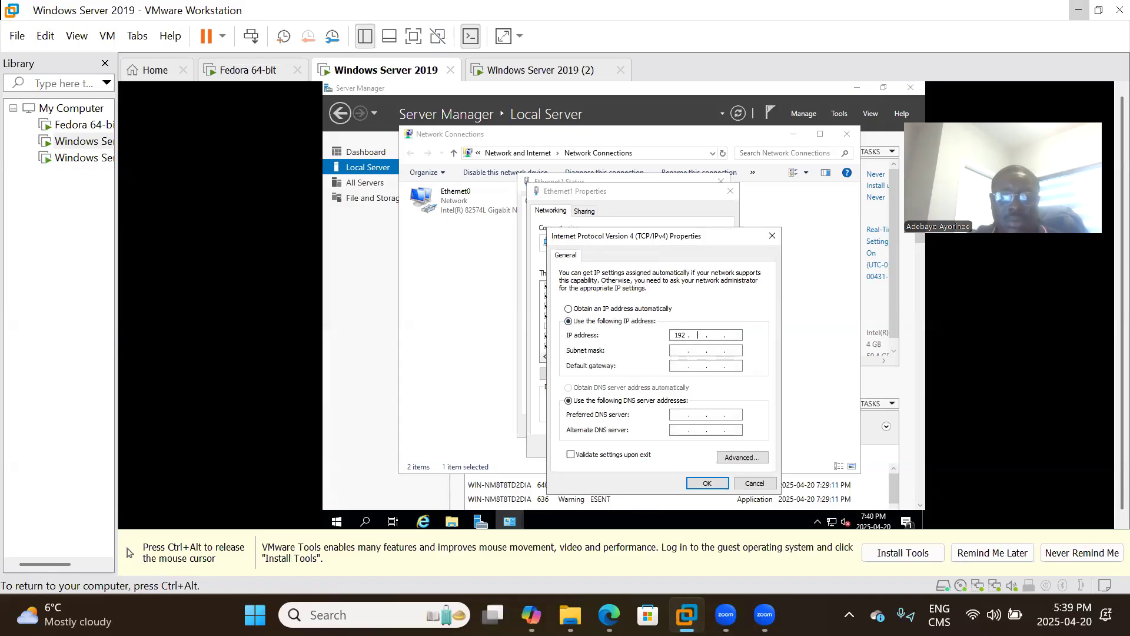
text(168 )
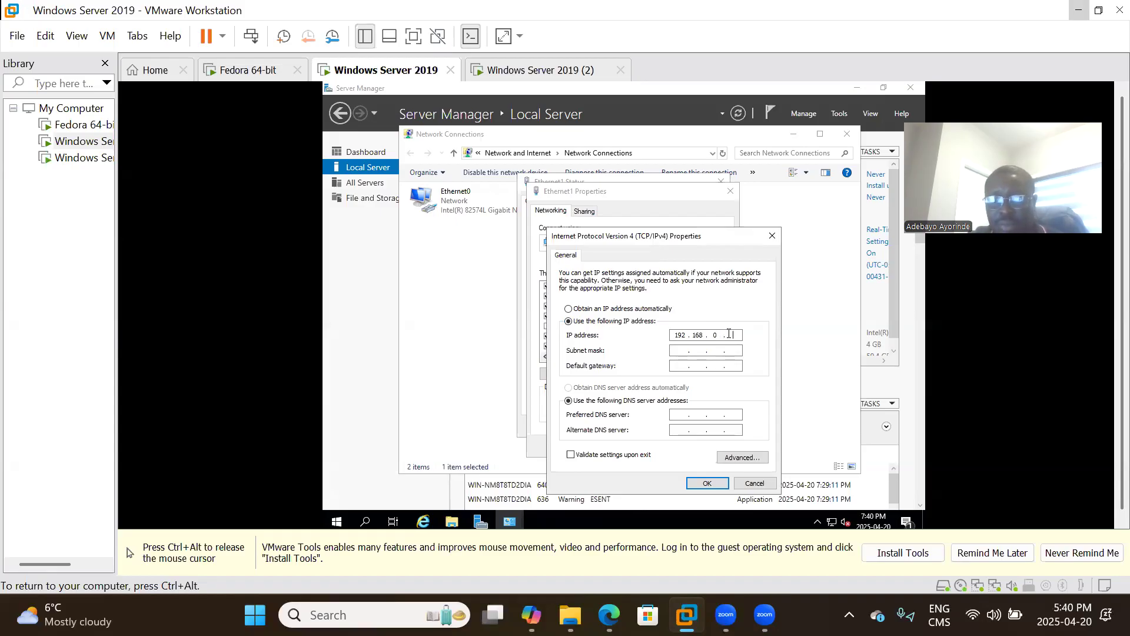
text(.1)
key(Tab)
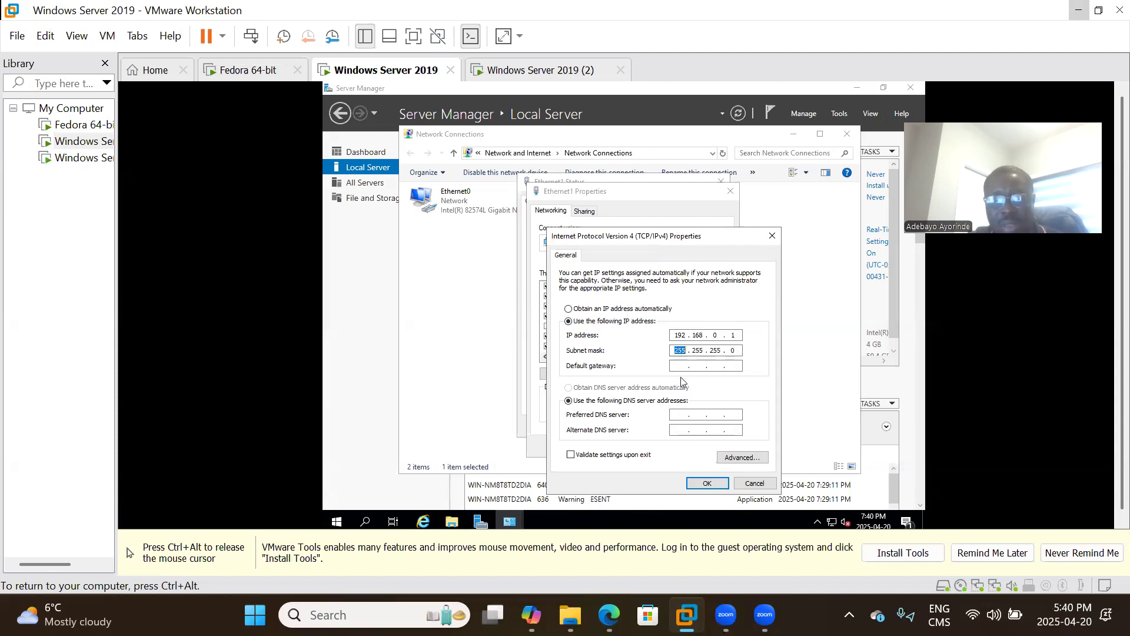
click(708, 484)
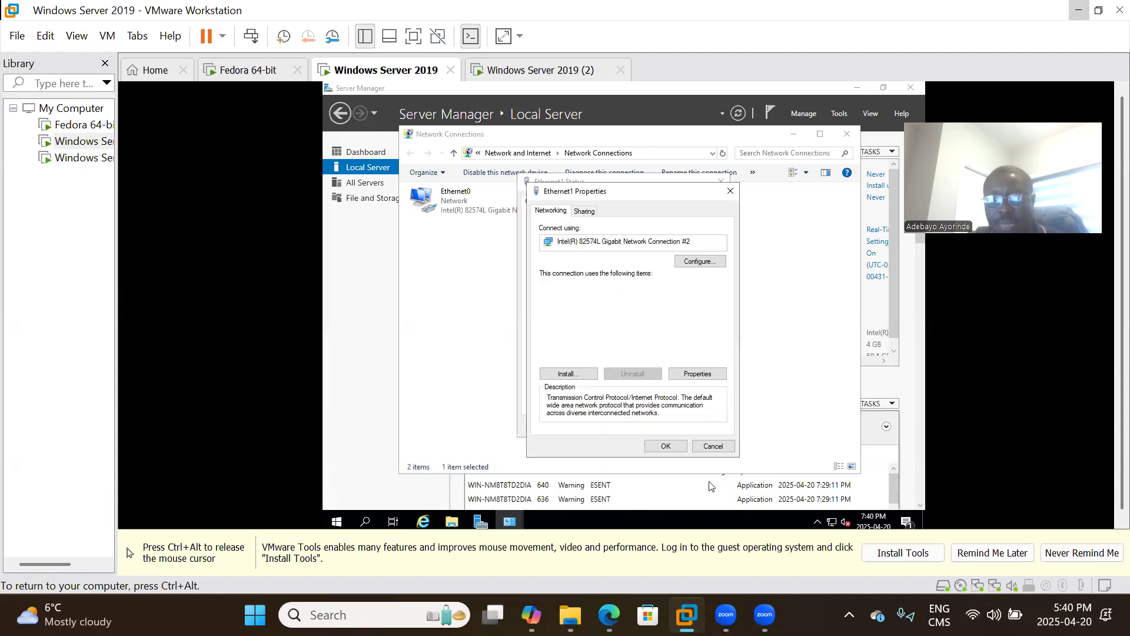
click(667, 449)
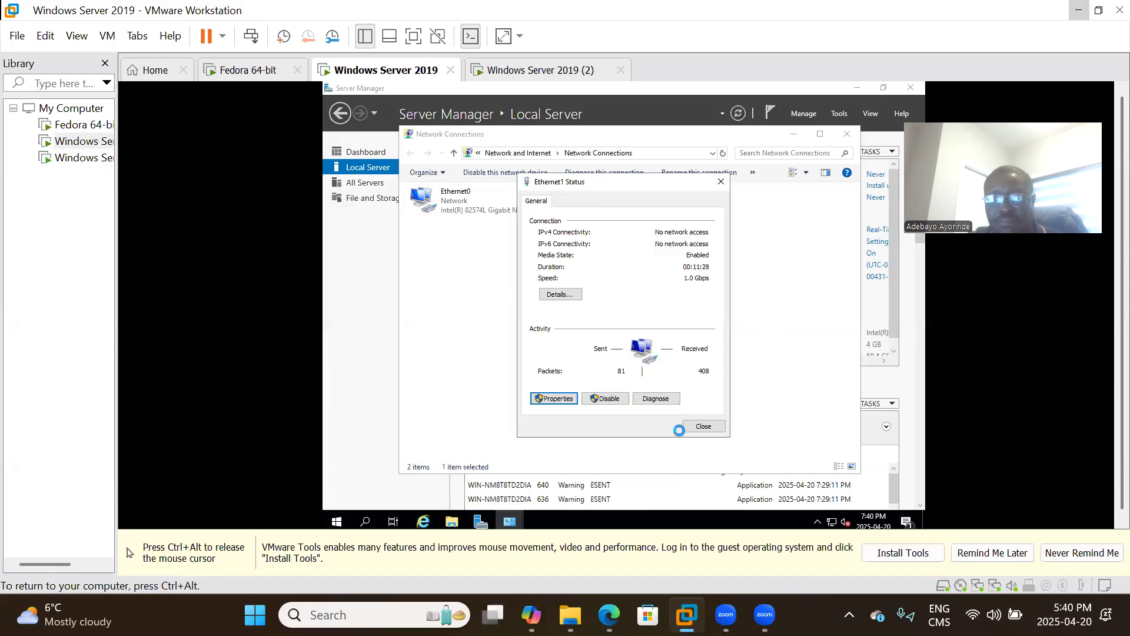
click(705, 426)
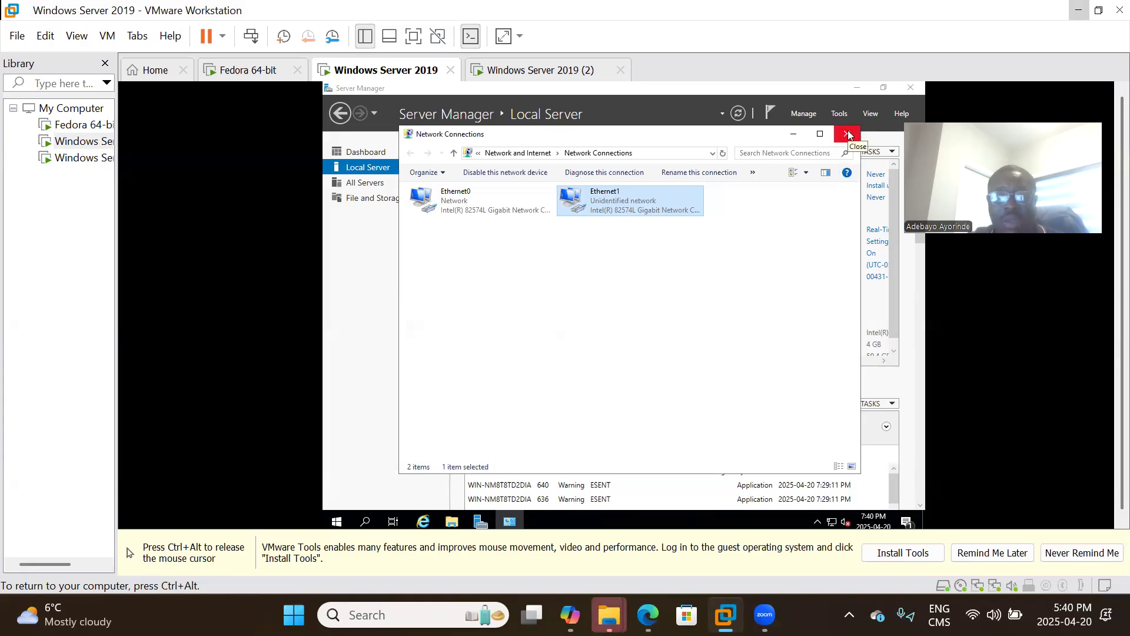
Confirm Network Adapter 2 uses custom VMnet0 in VM Settings, then close the guest's Network Connections window.
key(ctrl+alt)
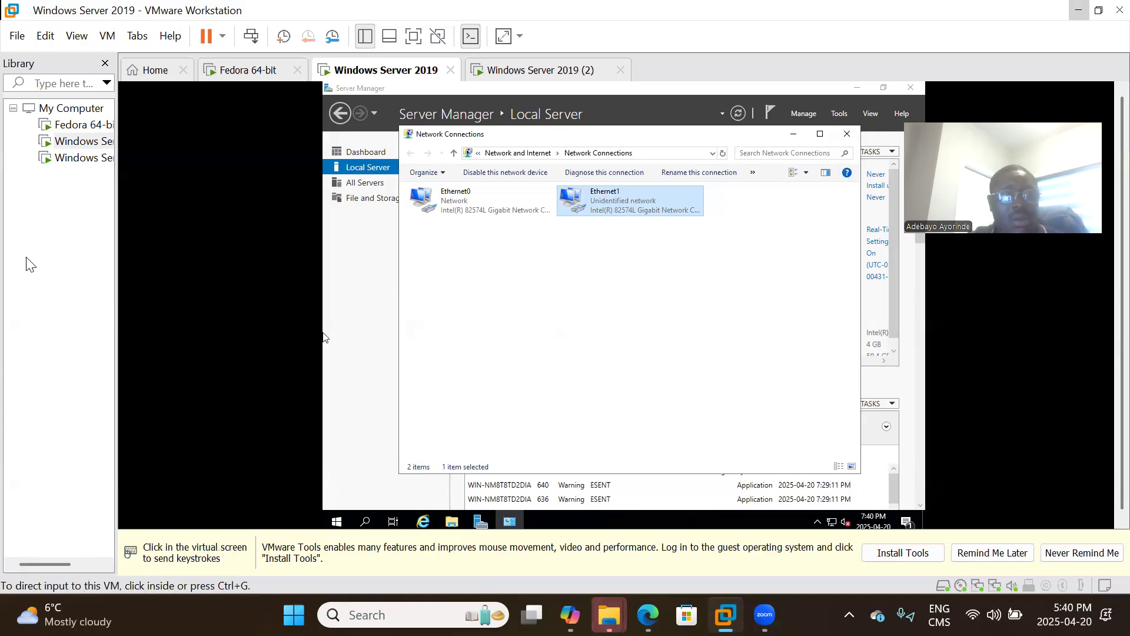
right_click(70, 143)
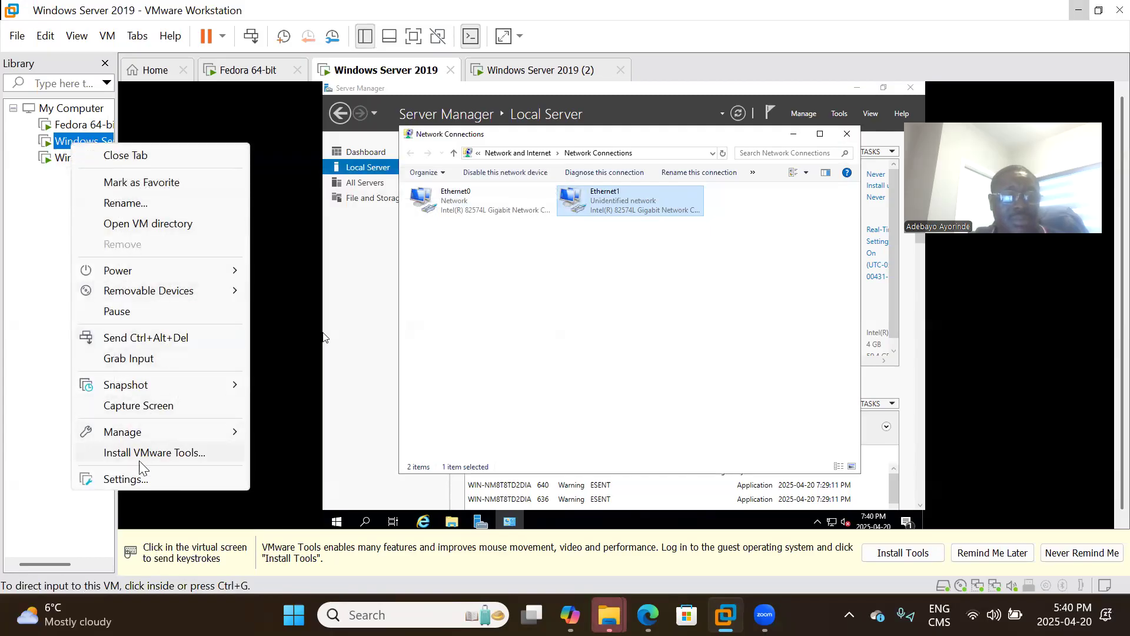
click(137, 476)
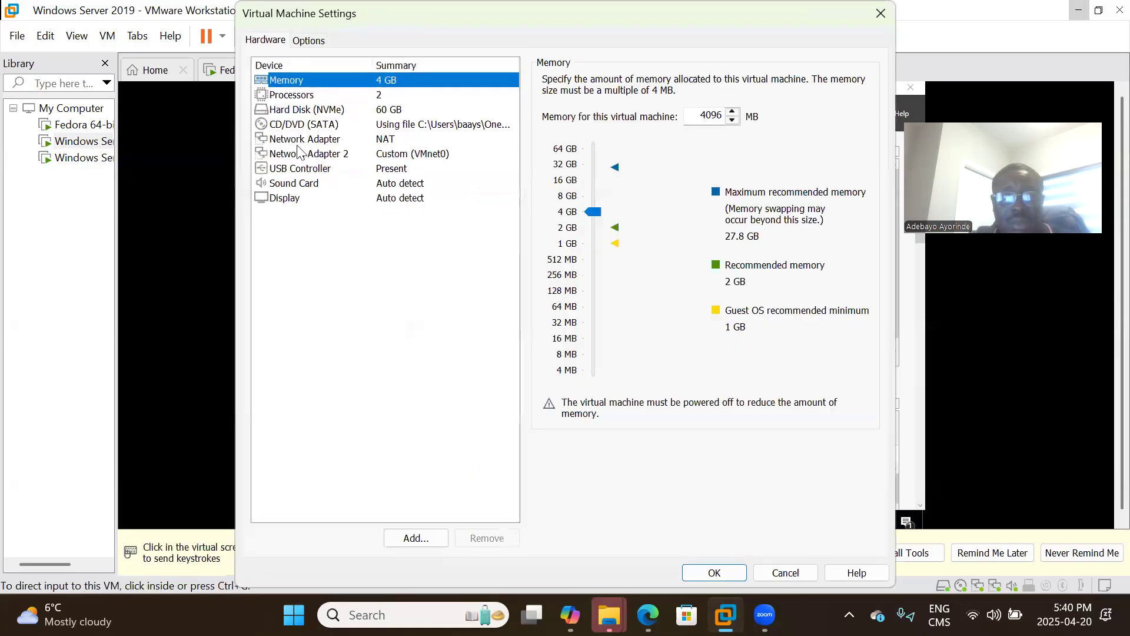
click(437, 157)
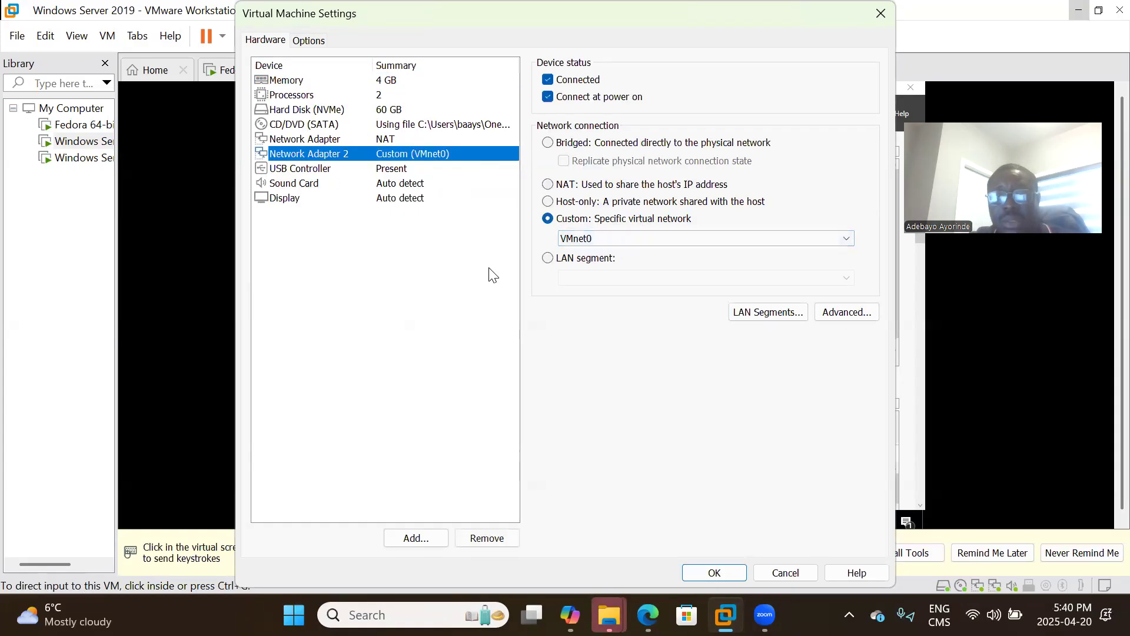
click(882, 15)
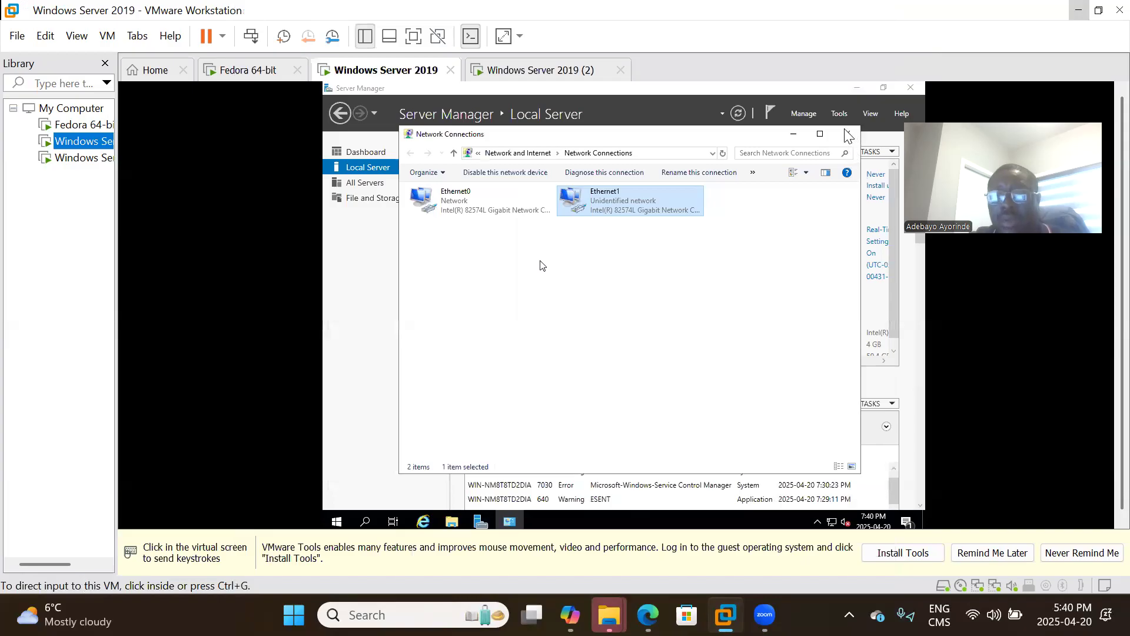
click(542, 265)
click(850, 137)
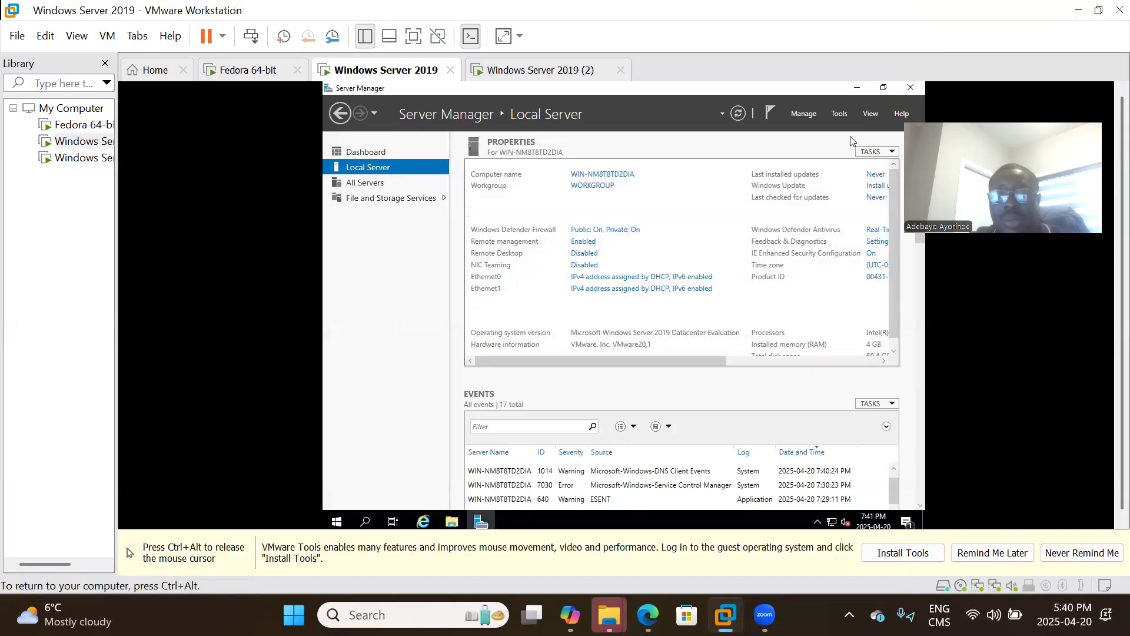
Go to the Dashboard, step through the first two Add Roles and Features pages, then cancel the wizard.
click(366, 154)
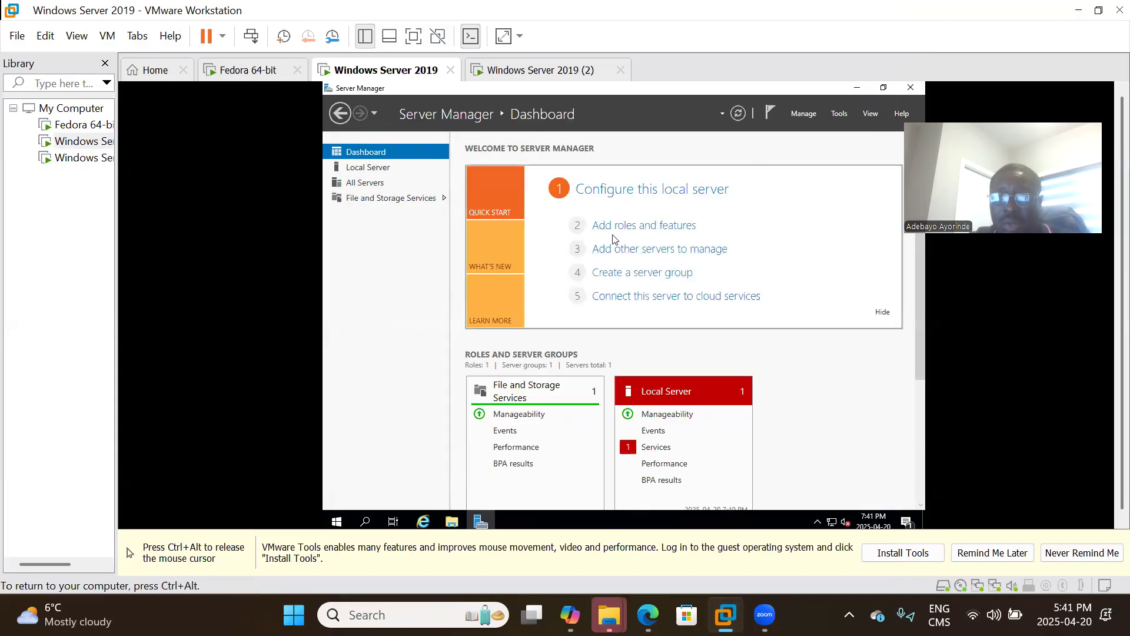
click(805, 114)
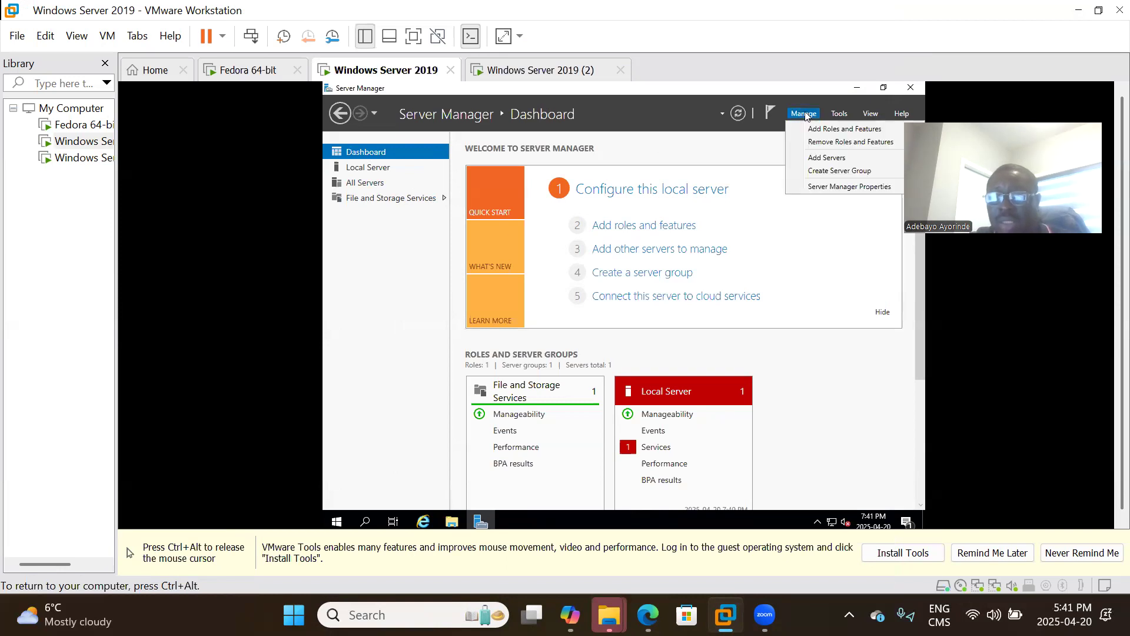
click(826, 129)
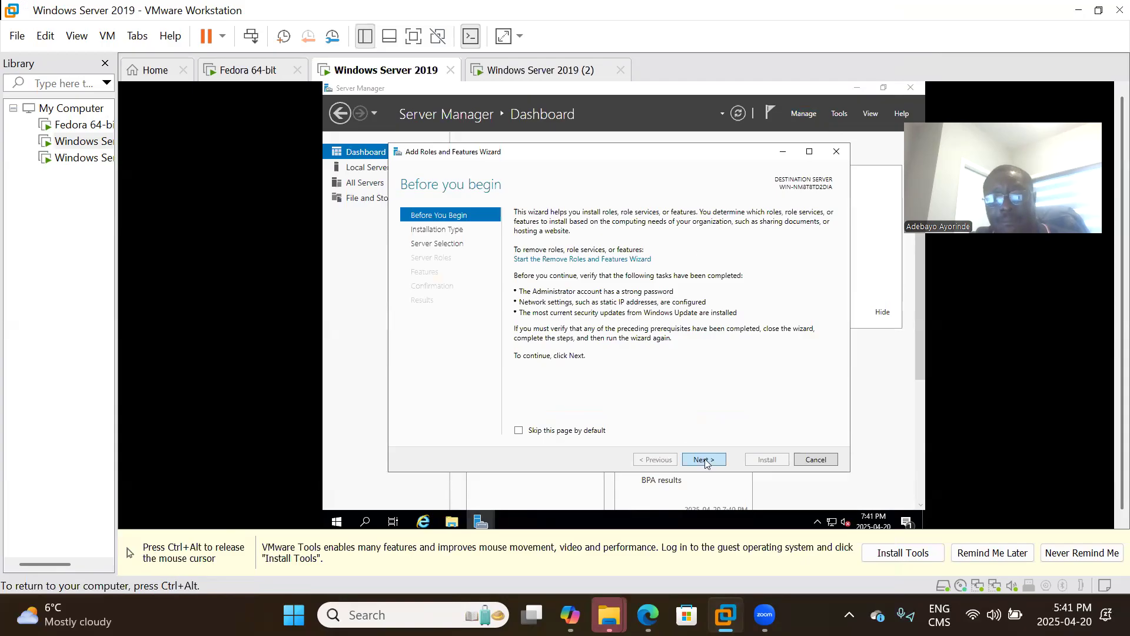
click(705, 460)
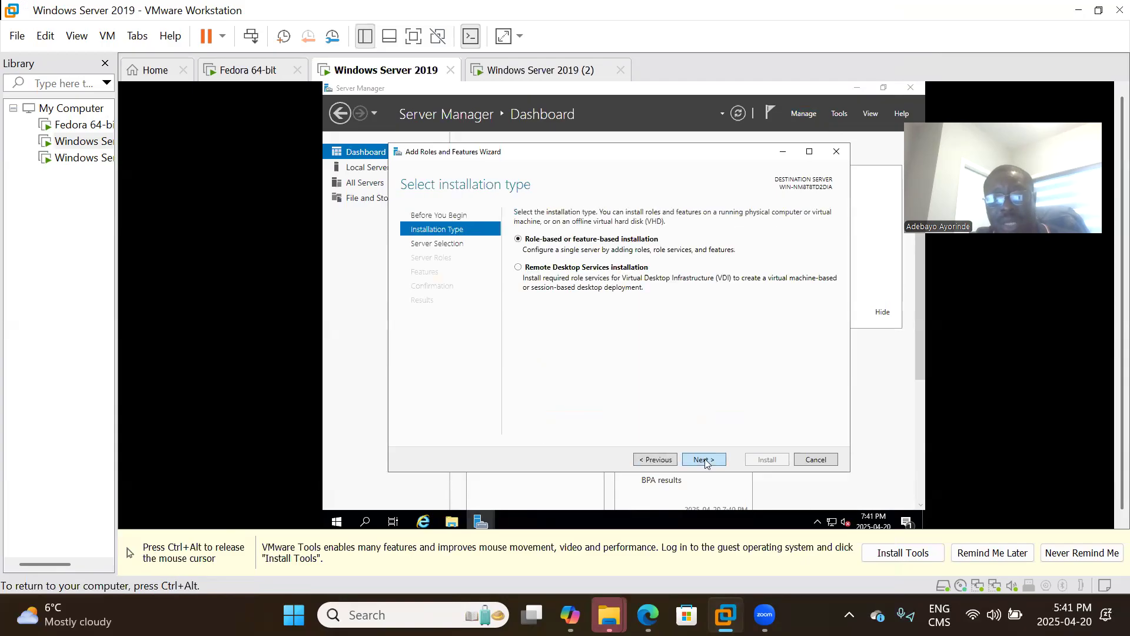
click(705, 460)
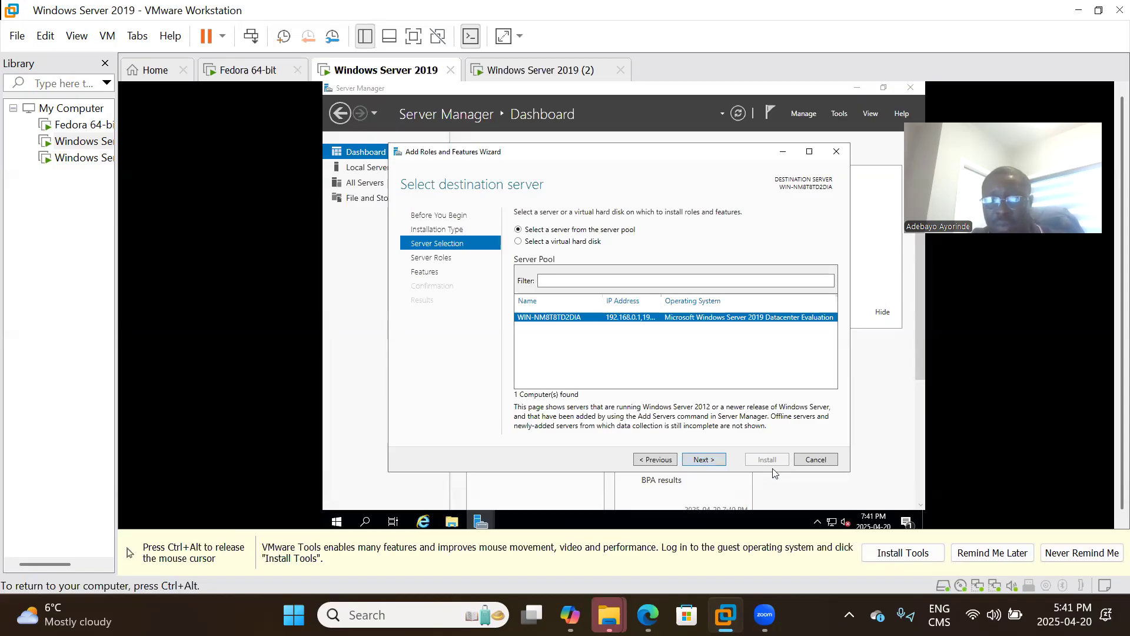
click(816, 459)
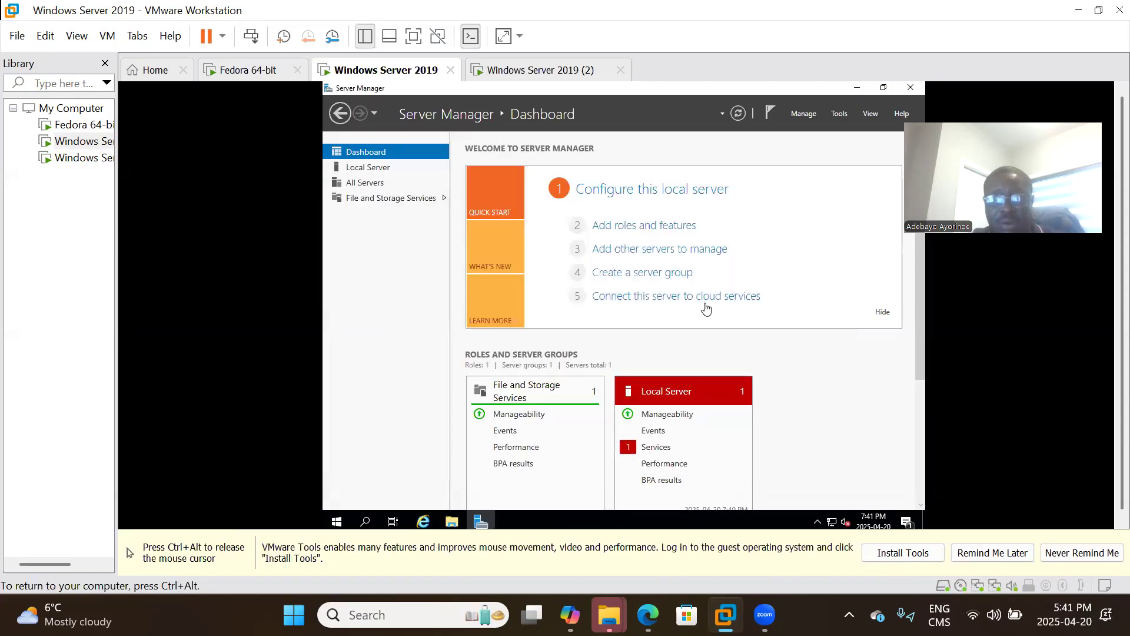
key(ctrl+alt)
Open Windows PowerShell from Server Manager's Tools and run hostname to check the current name.
click(288, 439)
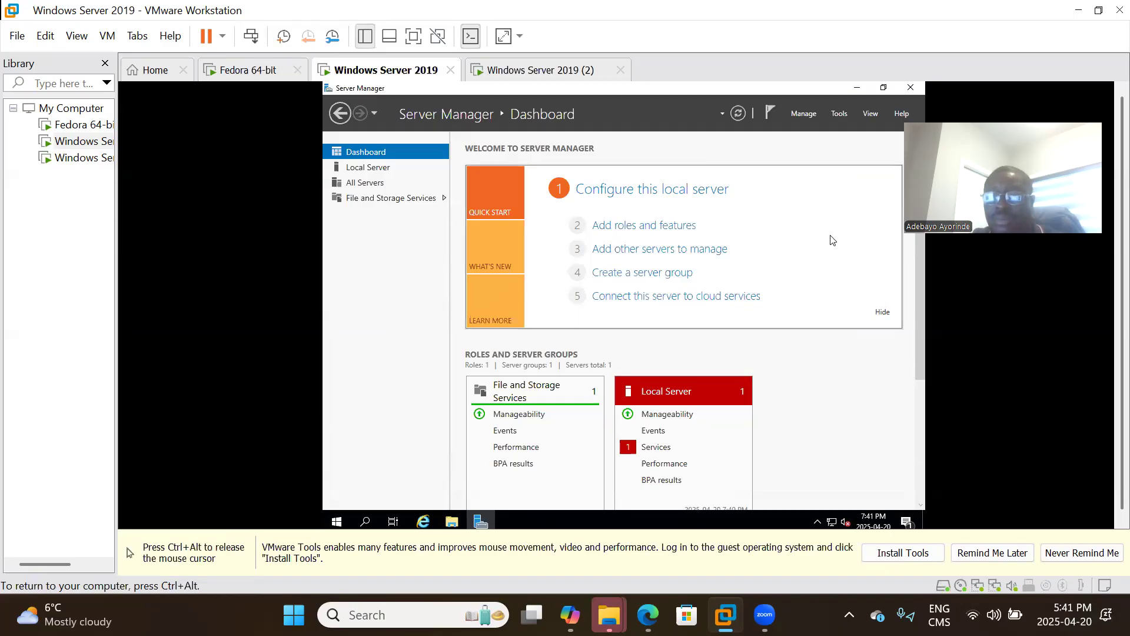
click(840, 113)
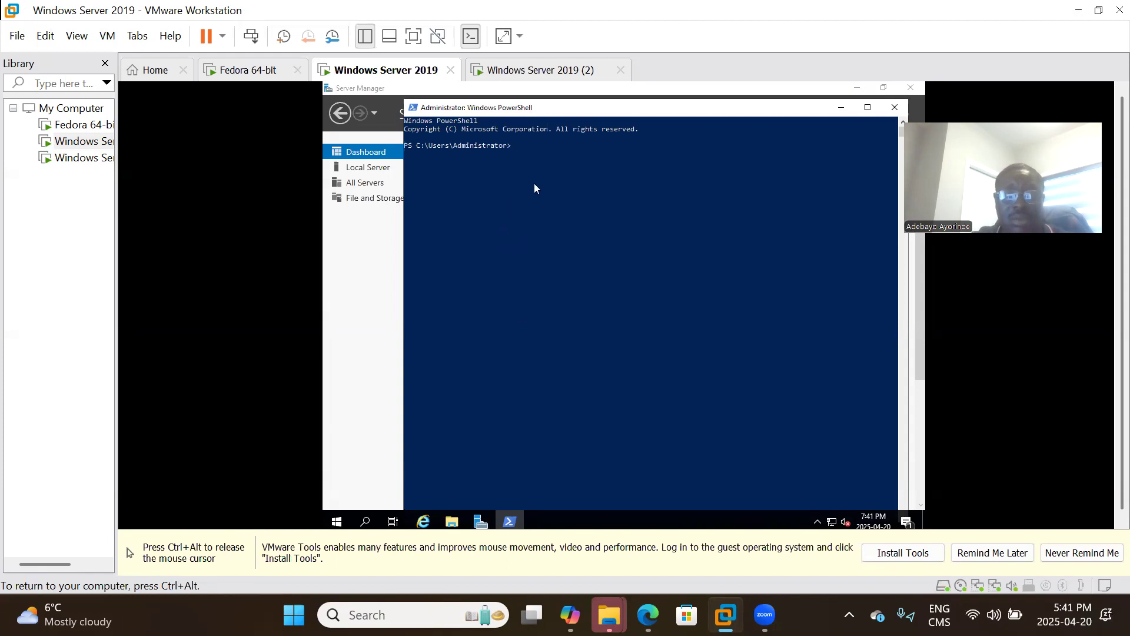
text(hostname)
key(Return)
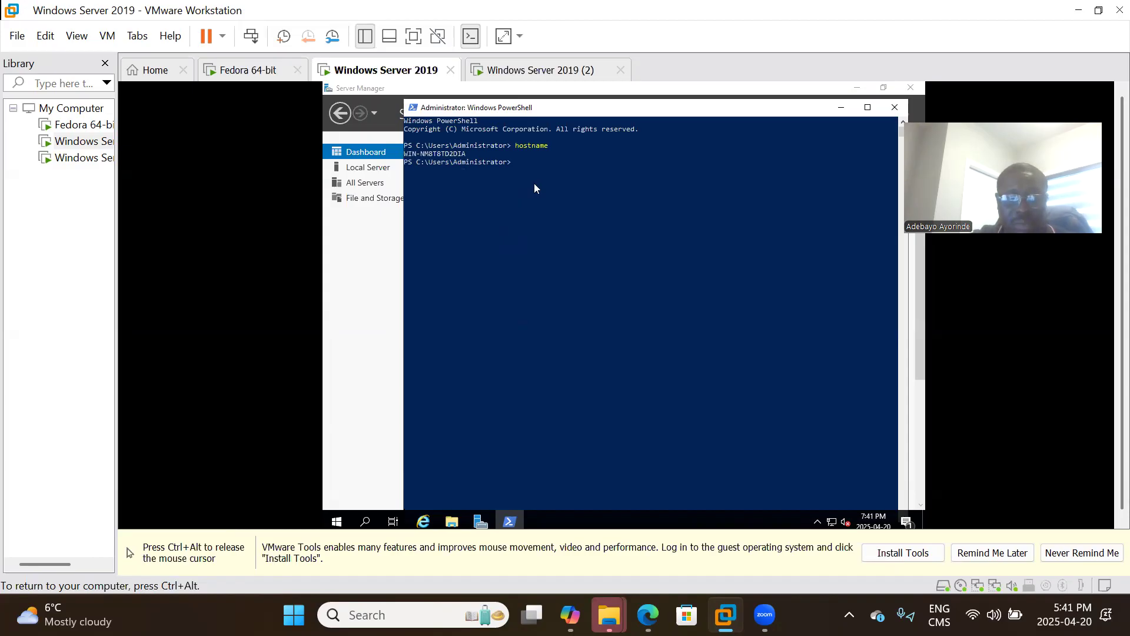
Run Rename-Computer -newname Cyberpractice to rename the server.
text(Rename)
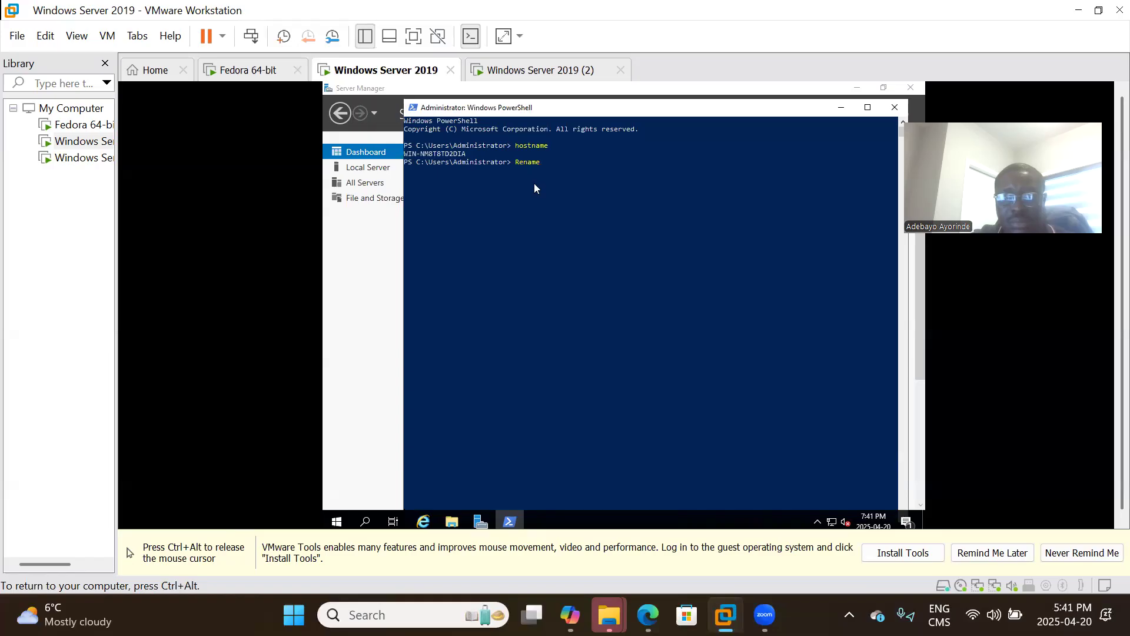
text(-Computer -)
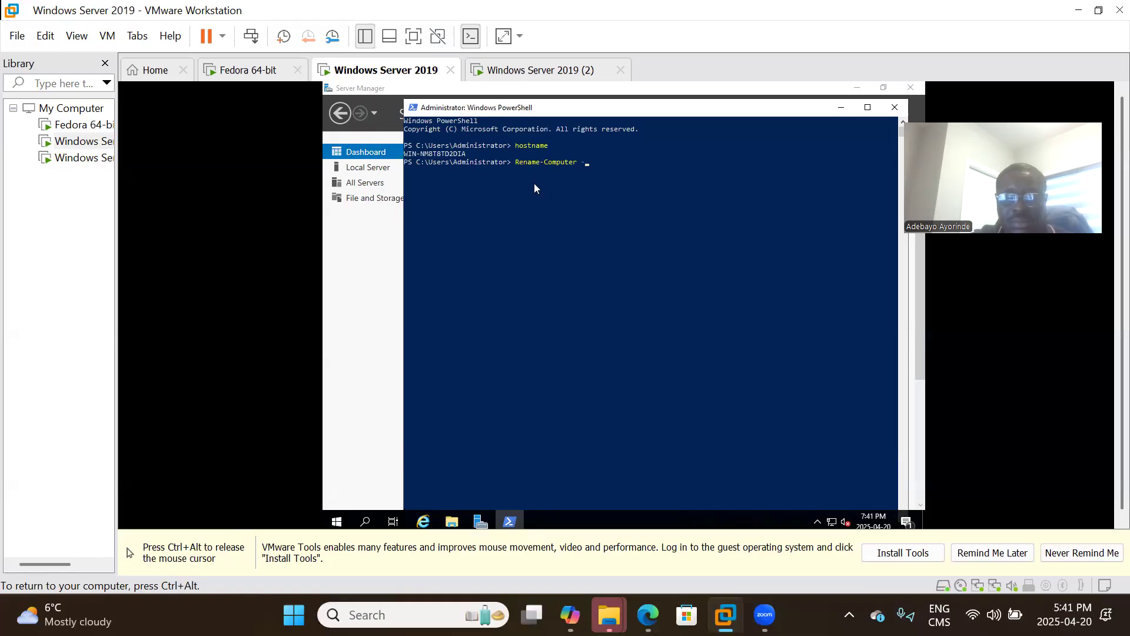
text(newname)
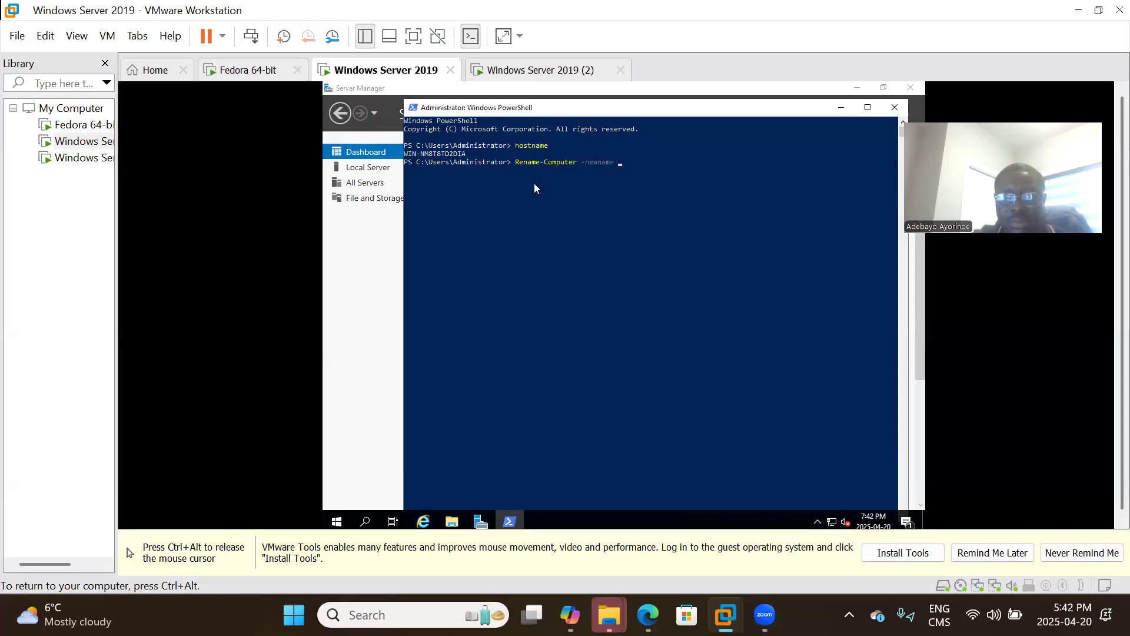
text( Cyber)
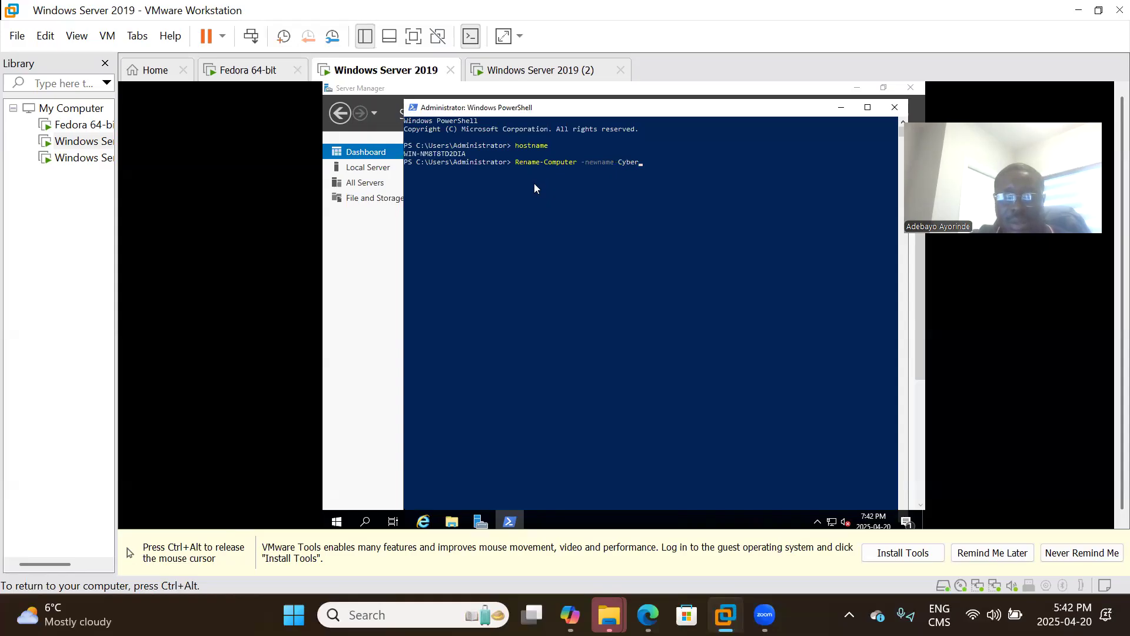
text(pr)
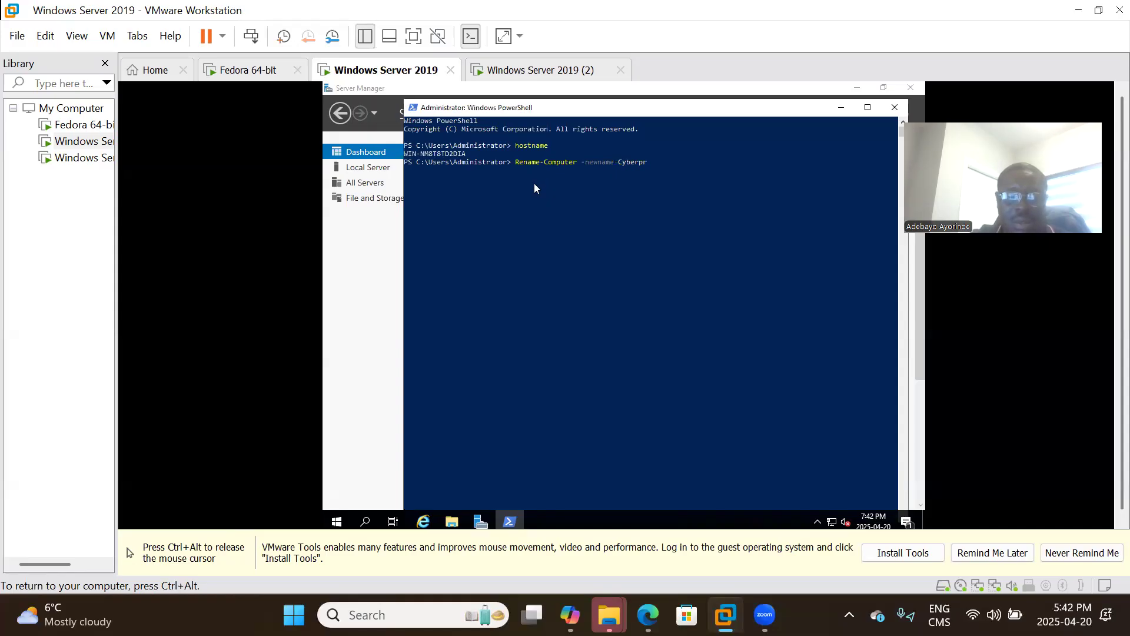
text(acyice)
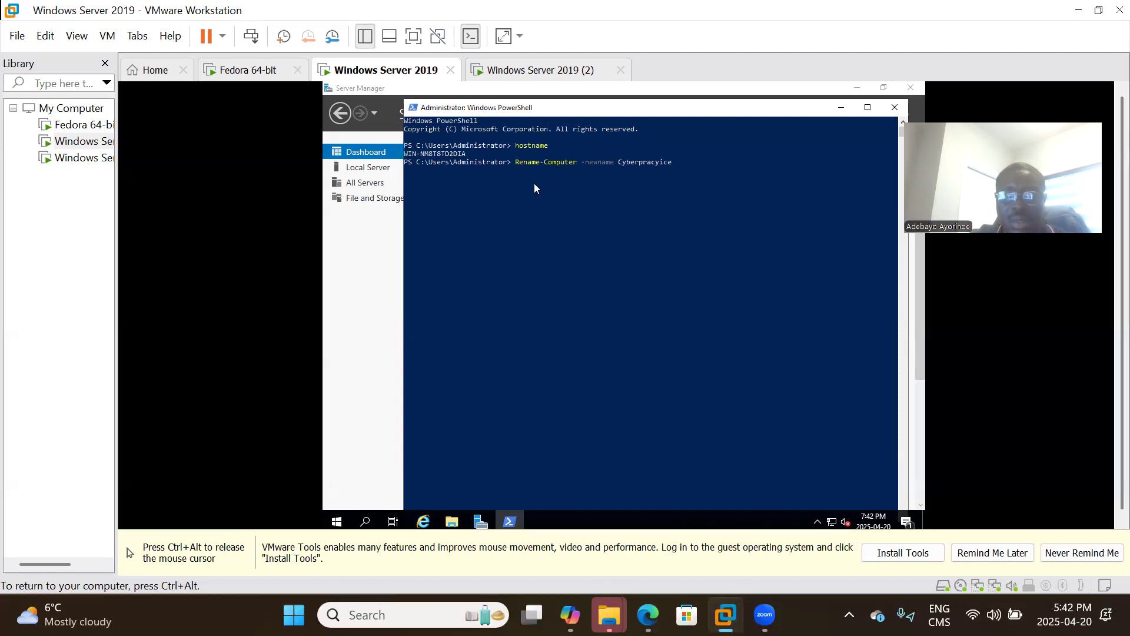
text(i)
key(BackSpace)
key(BackSpace)
text(tice)
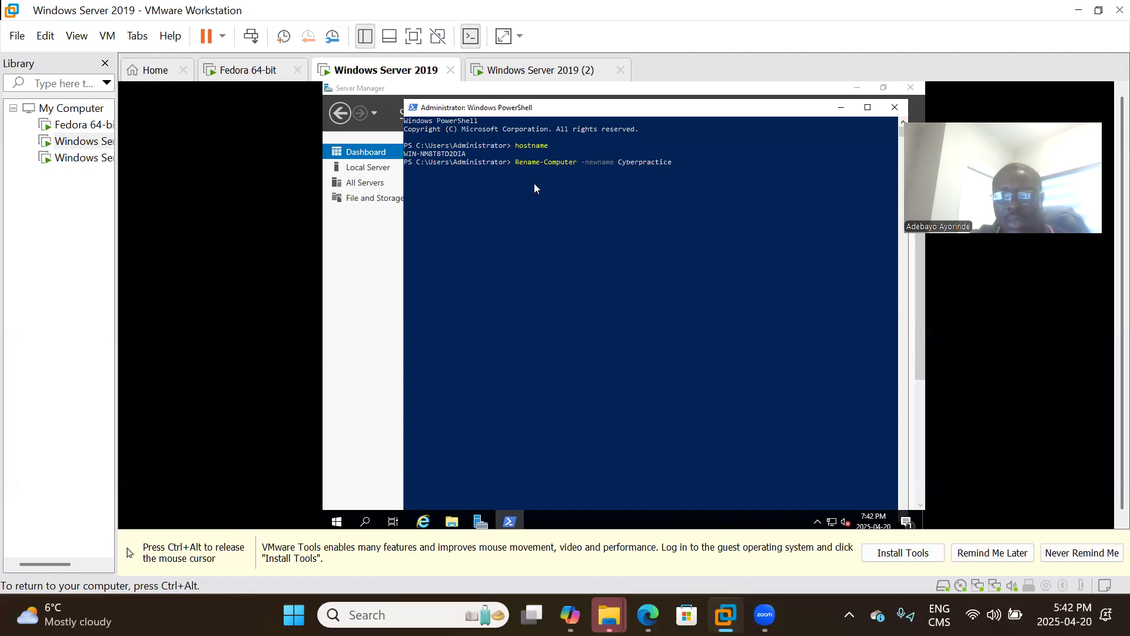
key(Return)
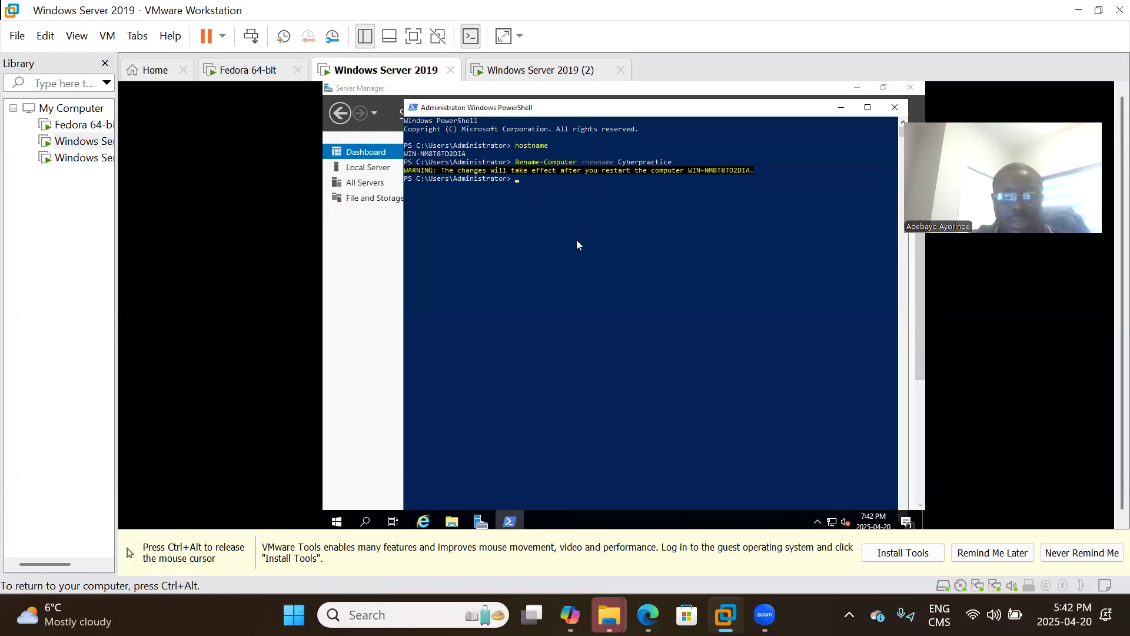
Try to restart the server with a 'restart' command in PowerShell.
text(Retart)
key(BackSpace)
text(t)
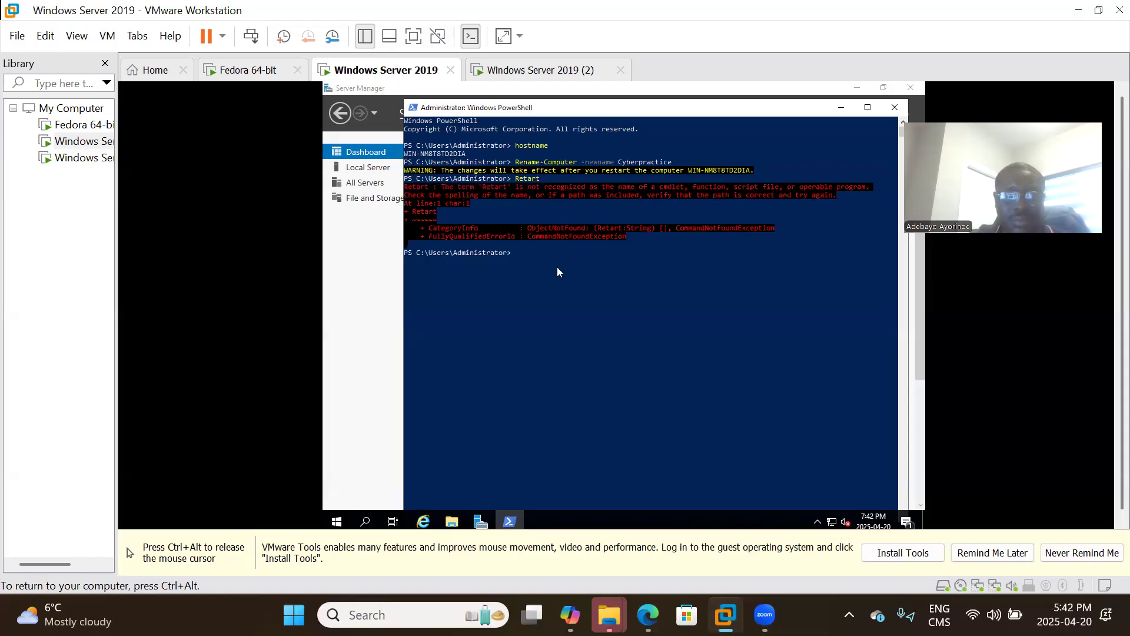
text(restart)
key(Return)
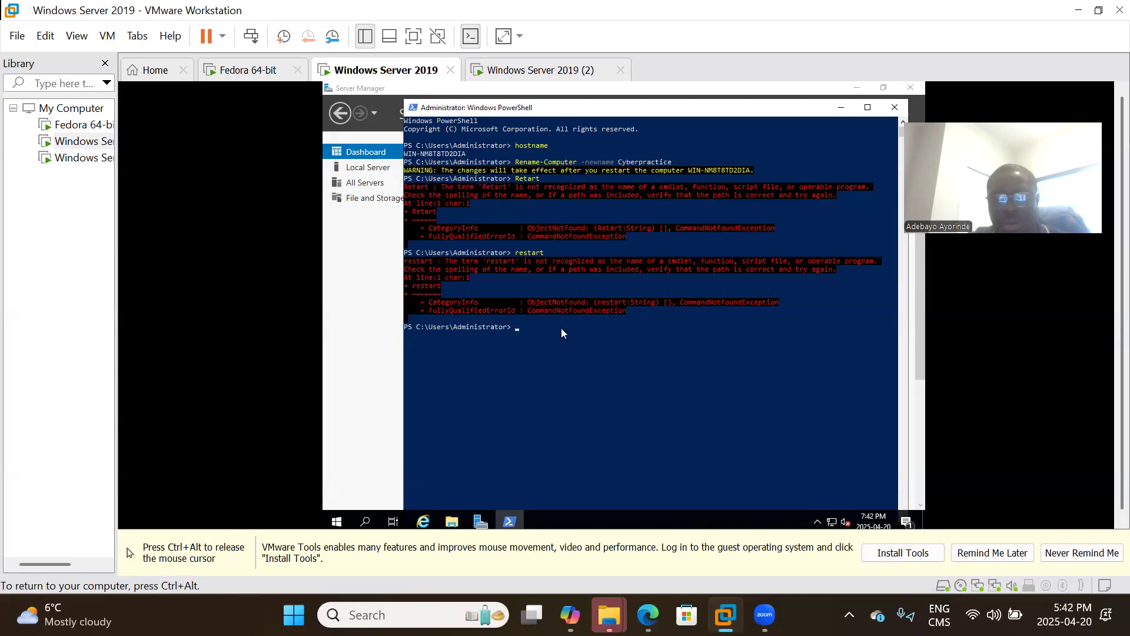
Run Shutdown /r /t 0 to reboot the server immediately.
text(Restart)
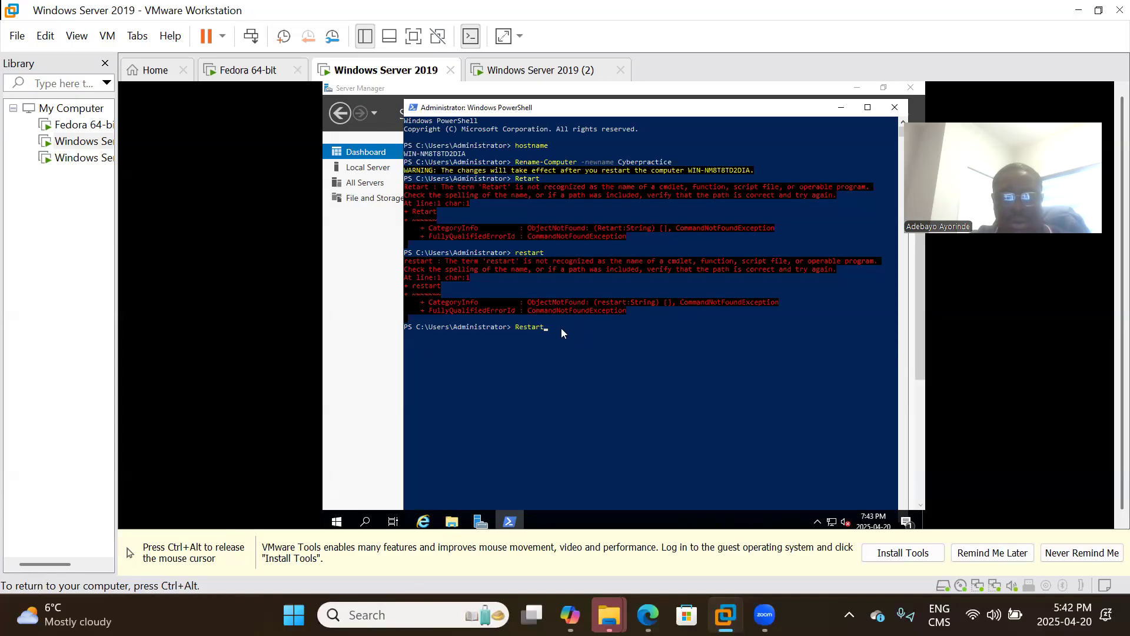
key(BackSpace)
key(BackSpace)
key(BackSpace)
key(BackSpace)
key(BackSpace)
key(BackSpace)
key(BackSpace)
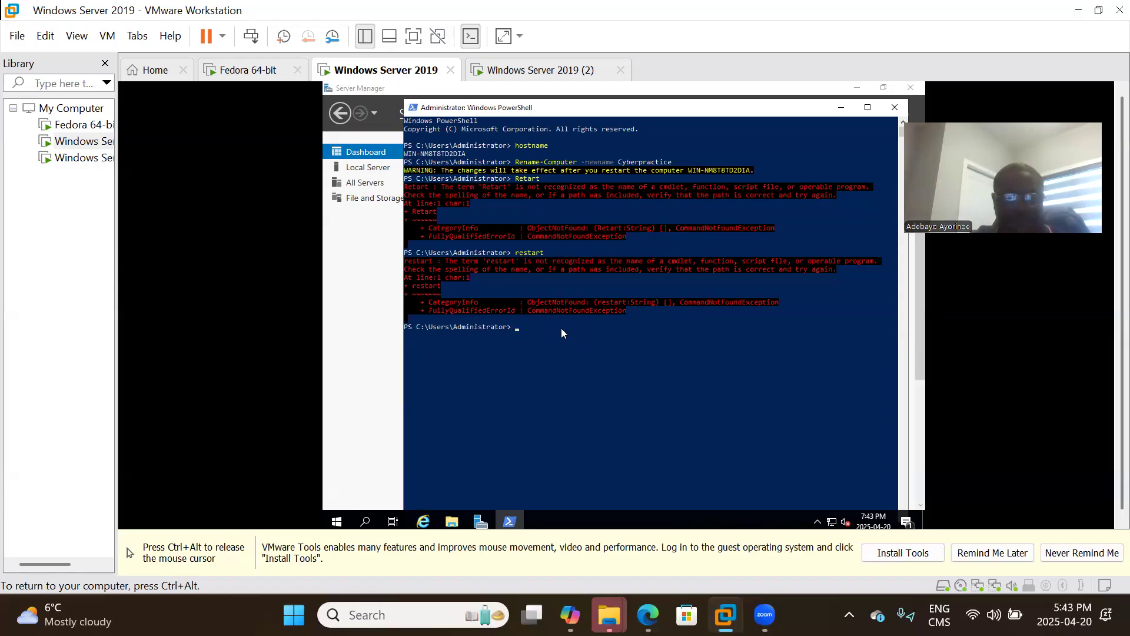
text(Shutdow)
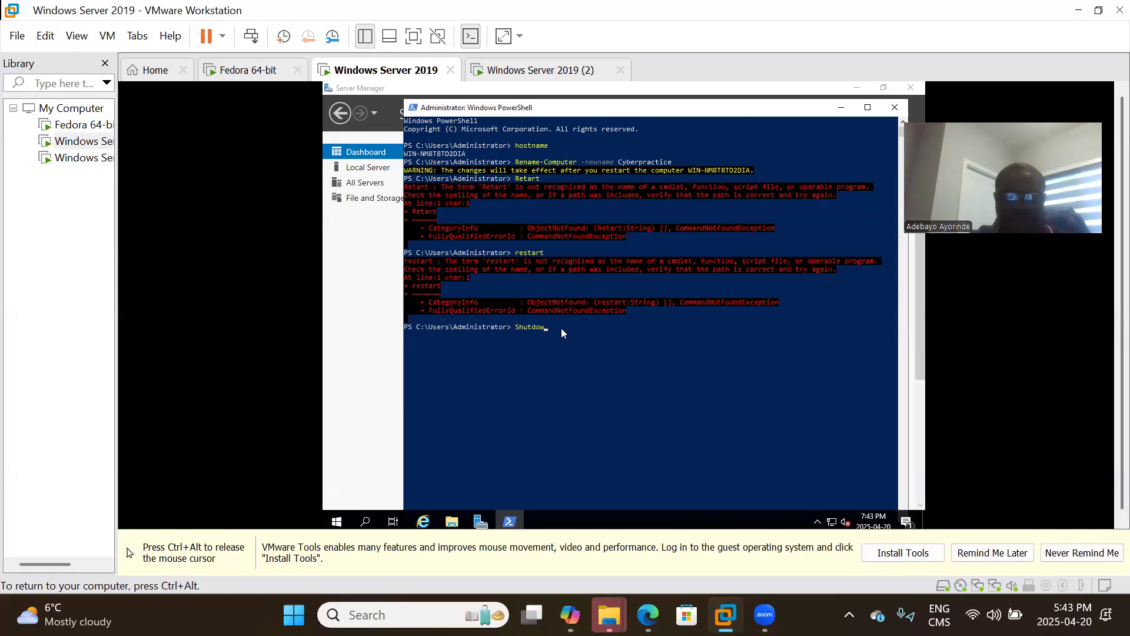
text(n /r /t 0)
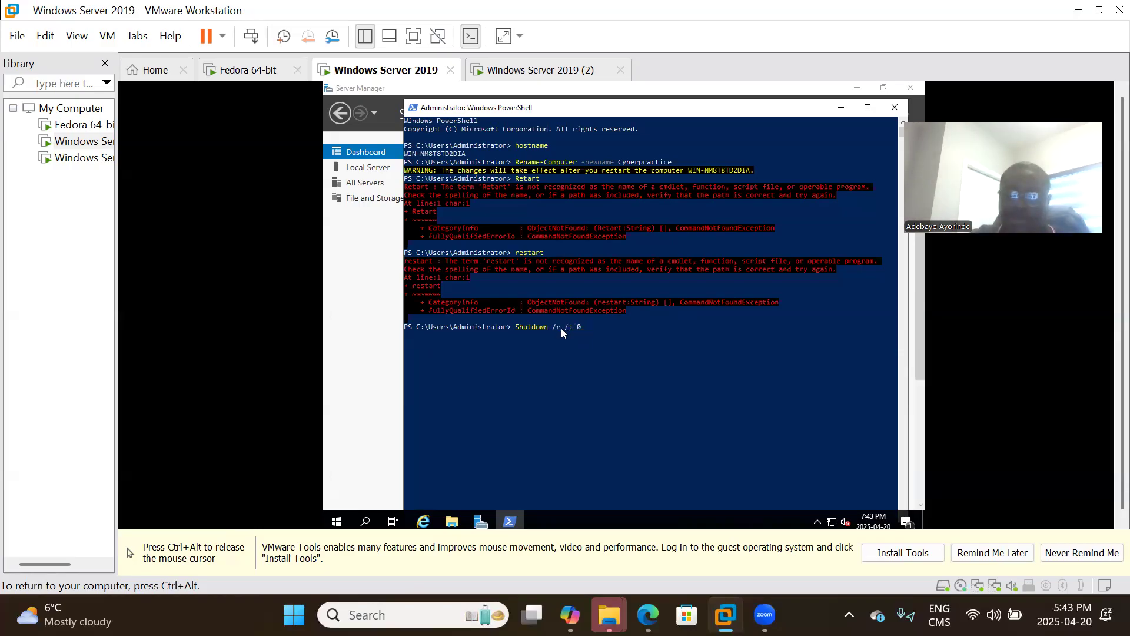
key(Return)
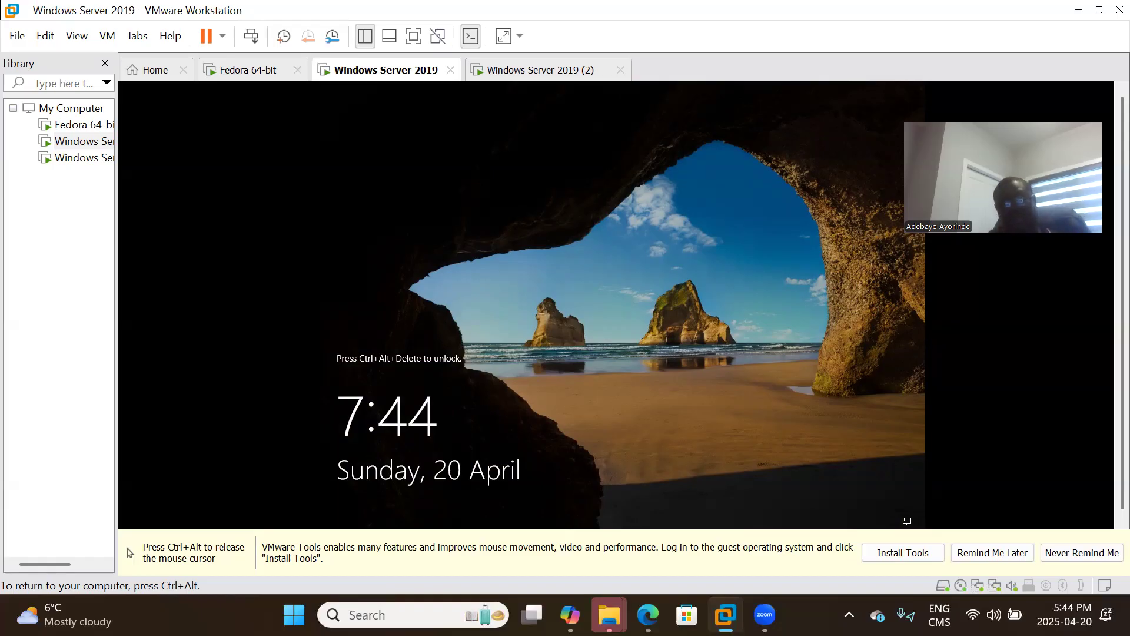
Send Ctrl+Alt+Del to the VM from the VM menu to reach the Administrator sign-in.
key(ctrl+alt)
click(75, 36)
click(76, 37)
click(107, 37)
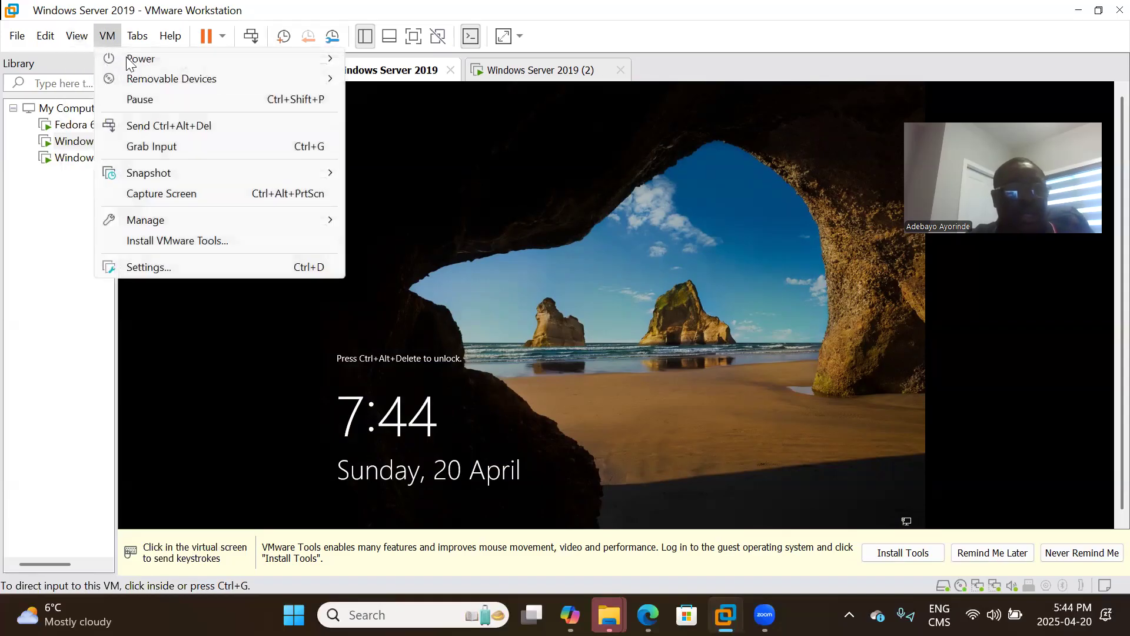
click(152, 126)
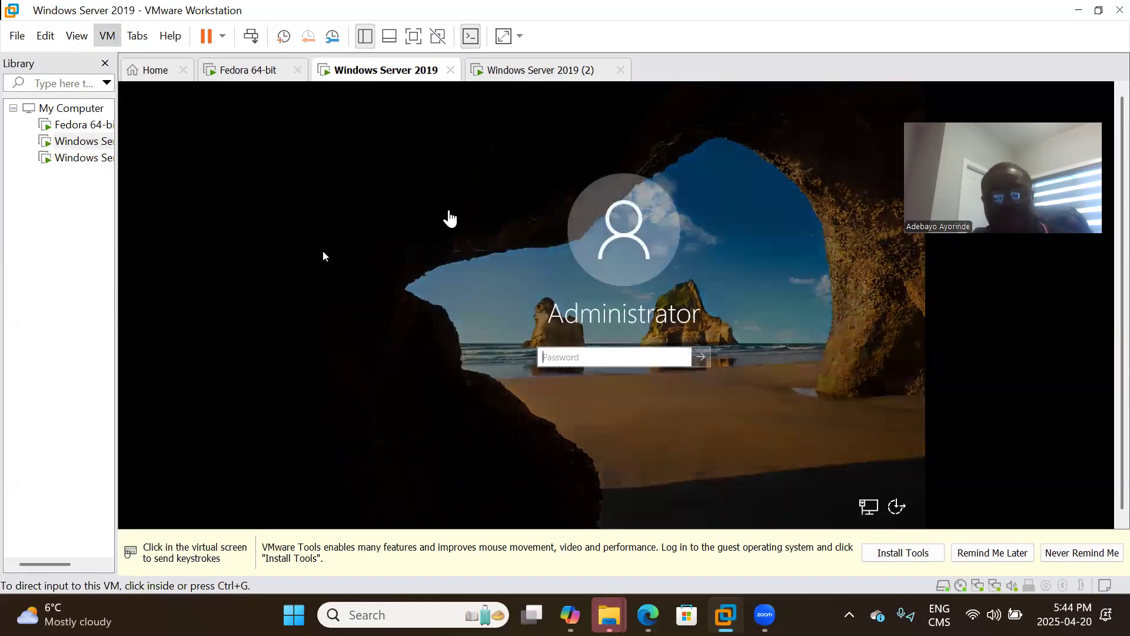
Enter the Administrator password to sign in to the server.
click(323, 252)
text(P@ssw0rd)
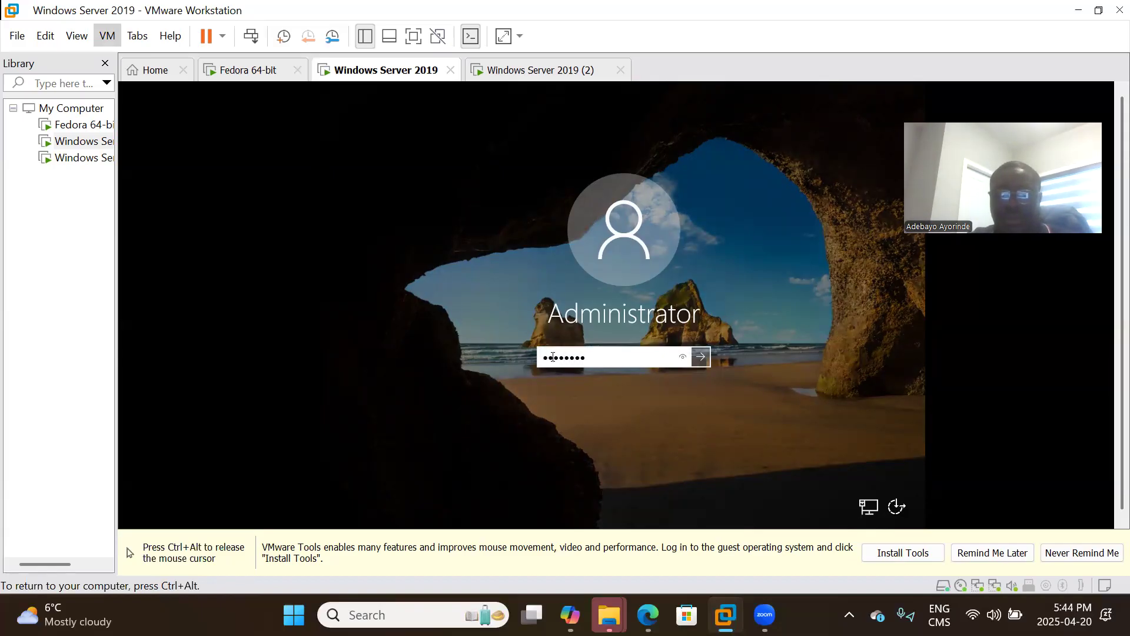
key(BackSpace)
key(BackSpace)
key(BackSpace)
key(BackSpace)
key(BackSpace)
key(BackSpace)
key(BackSpace)
key(BackSpace)
text(P@ssw0rd)
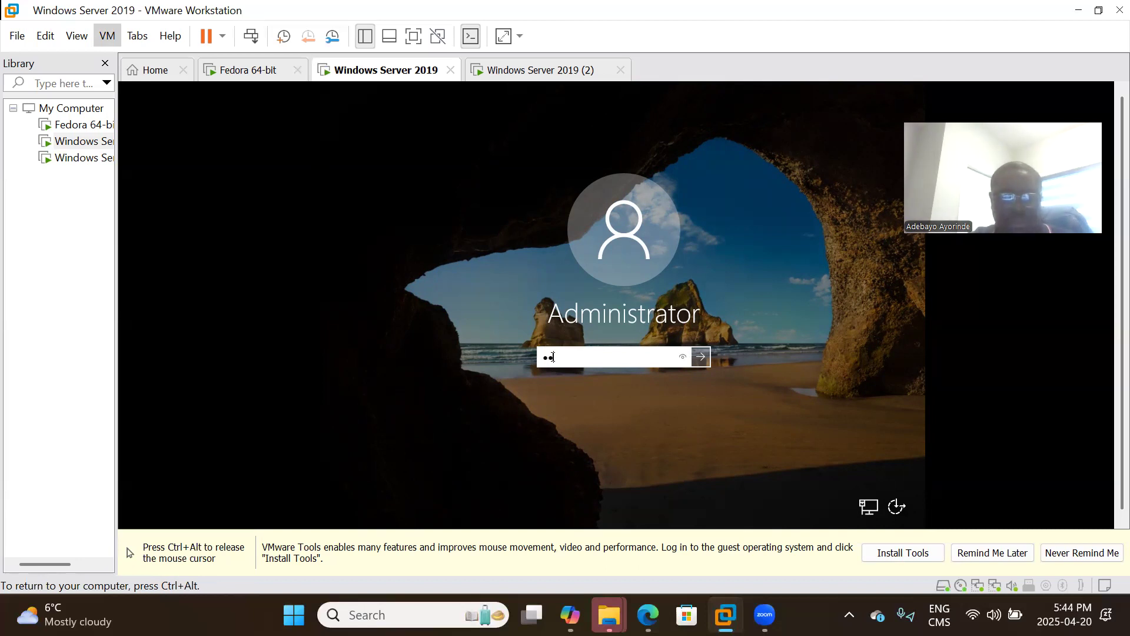
key(Return)
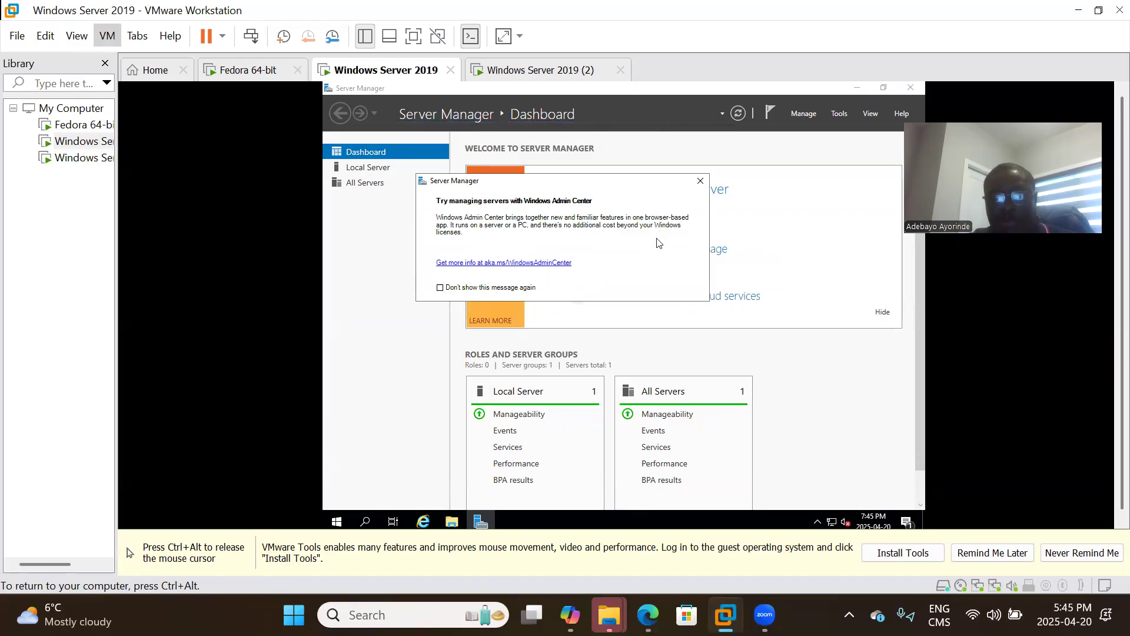
Close the Windows Admin Center notice and return input control to the VM.
click(699, 181)
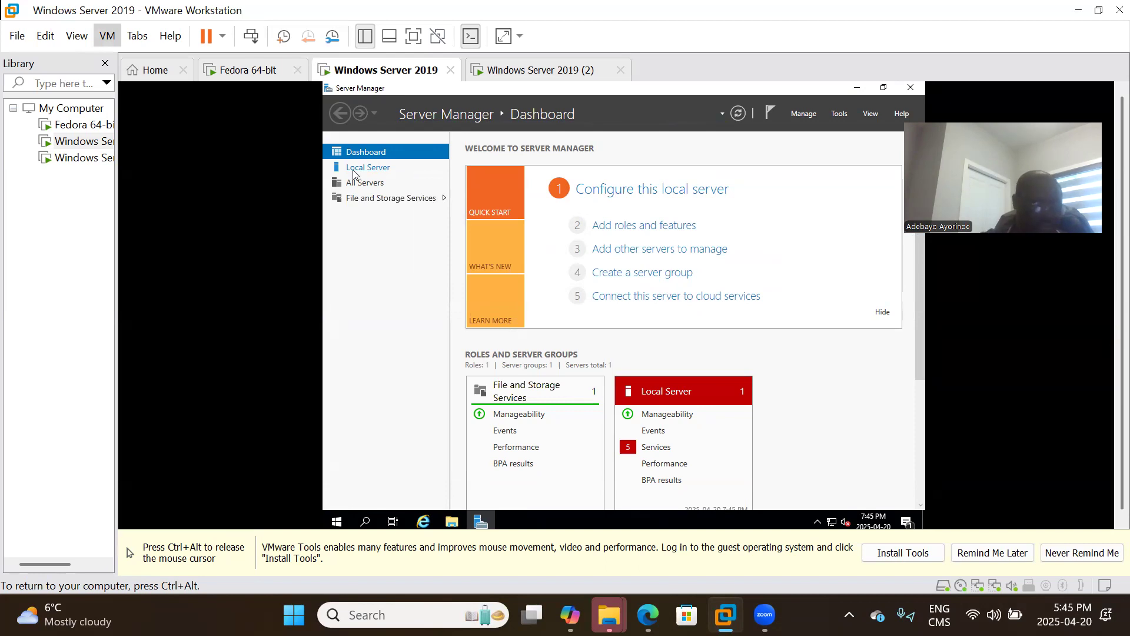
key(ctrl+alt)
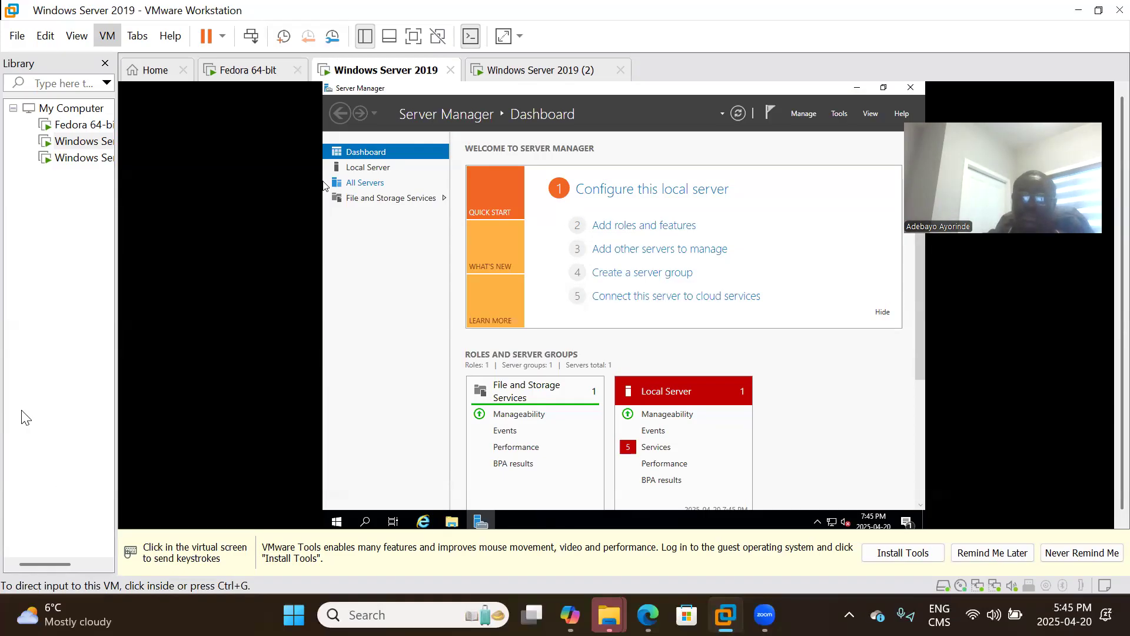
click(222, 316)
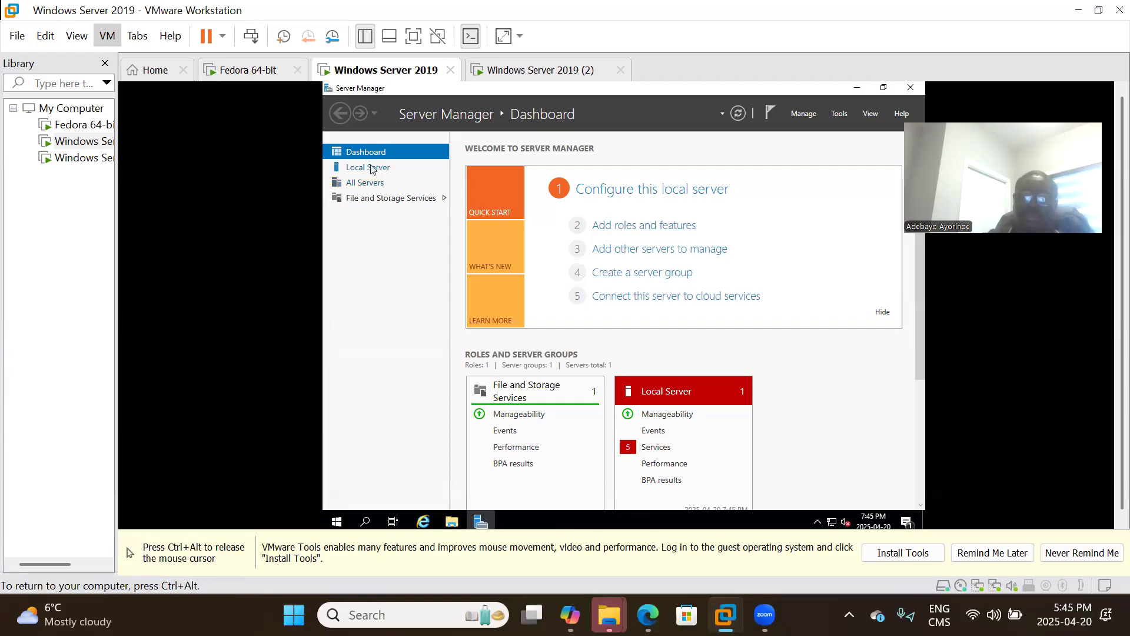
Show the Local Server page with computer name Cyberpractice and Ethernet1 at 192.168.0.1.
click(368, 171)
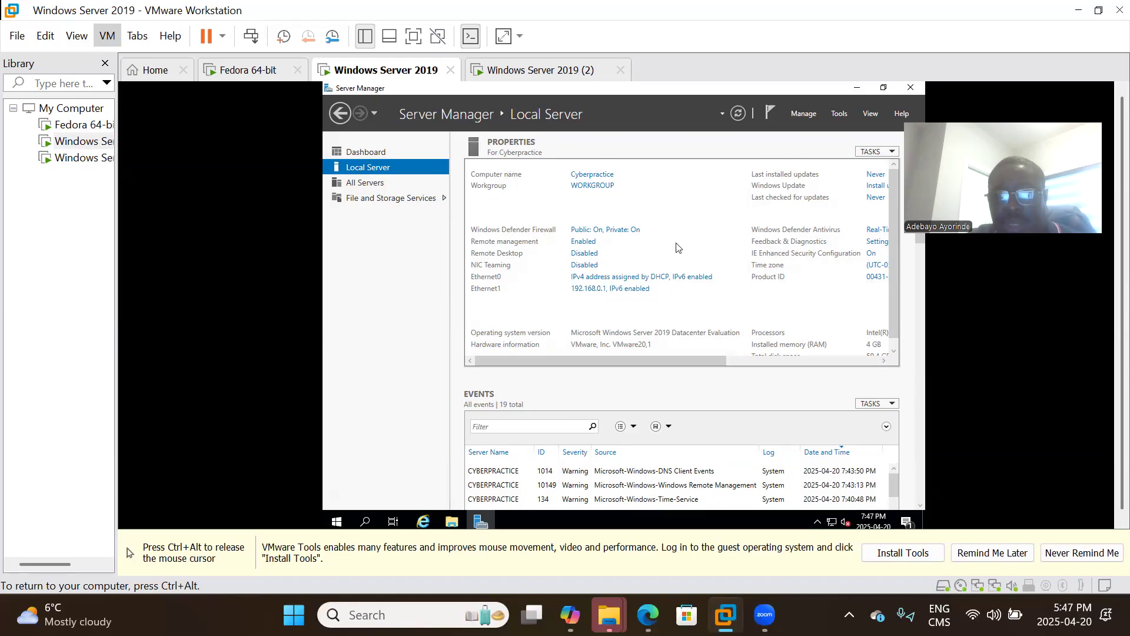
Start the Add Roles and Features wizard with role-based installation on the local server.
click(812, 118)
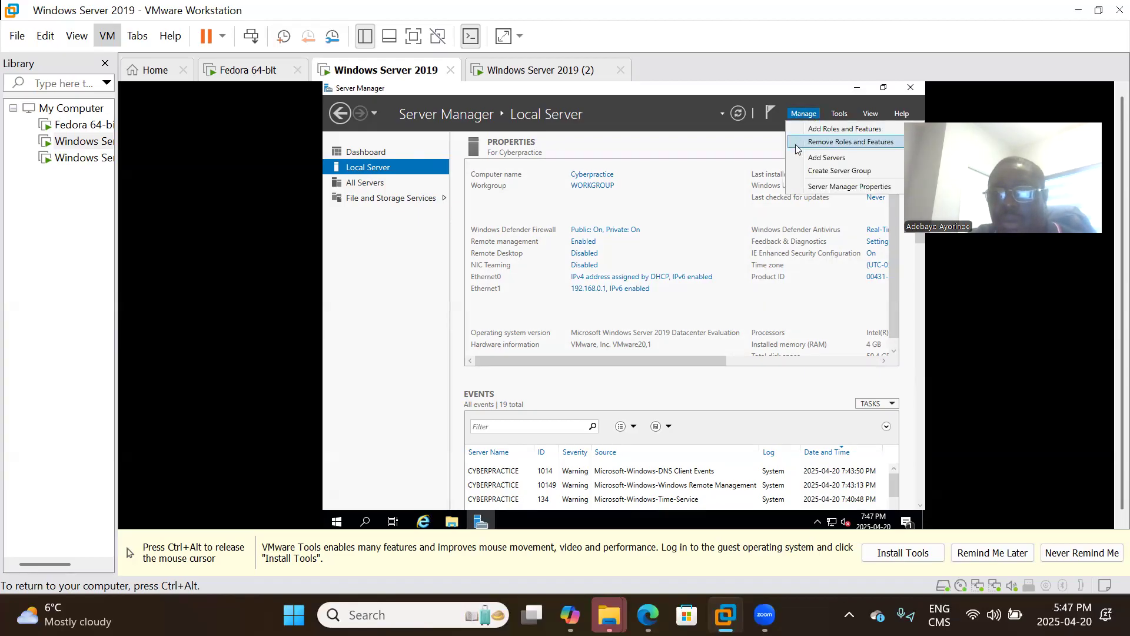
click(810, 130)
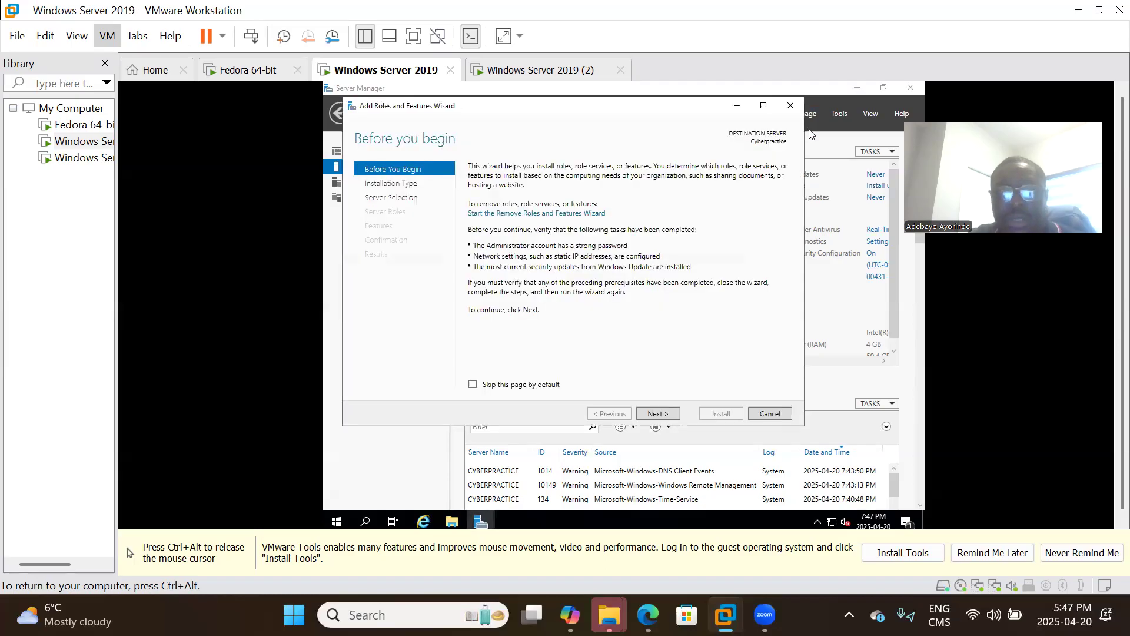
click(657, 414)
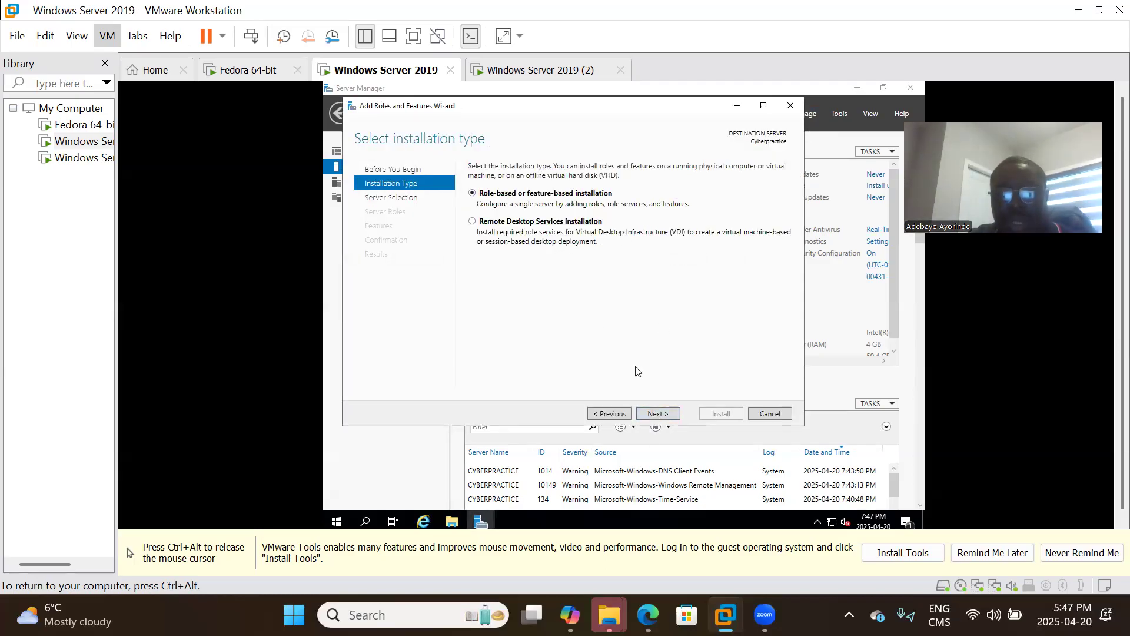
click(655, 415)
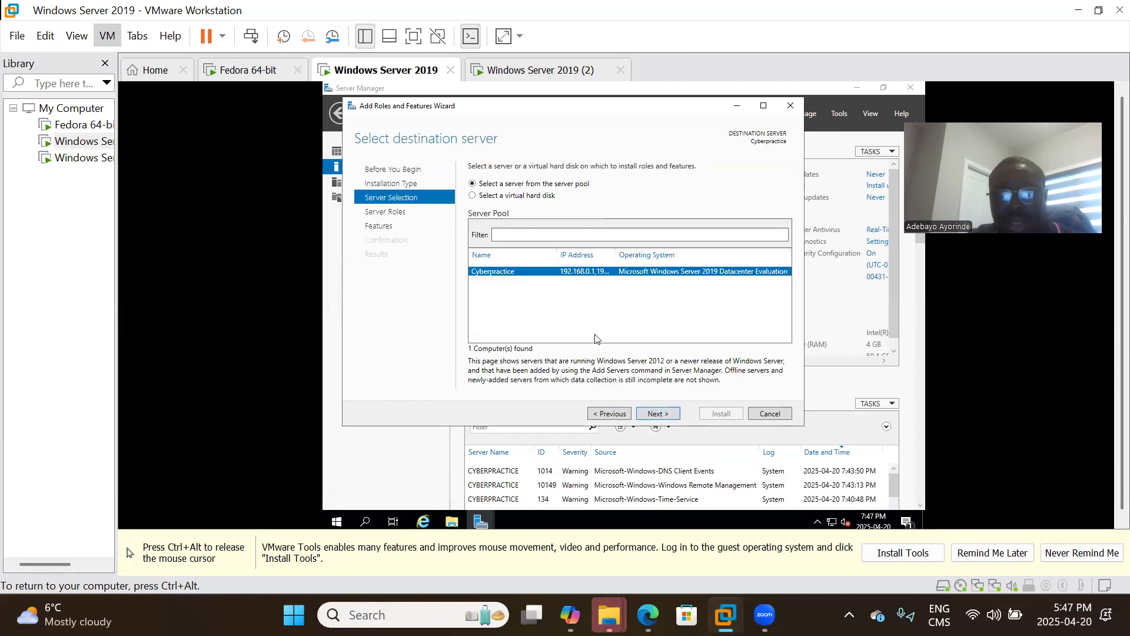
click(658, 415)
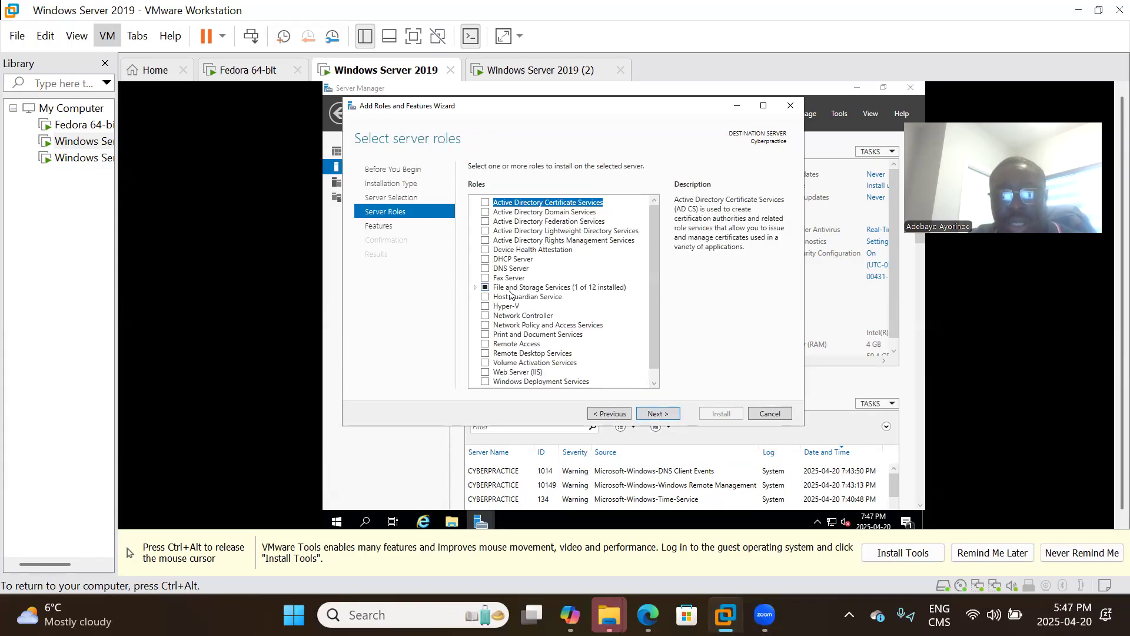
Select the DHCP Server and Windows Deployment Services roles, adding their required management tools.
click(486, 260)
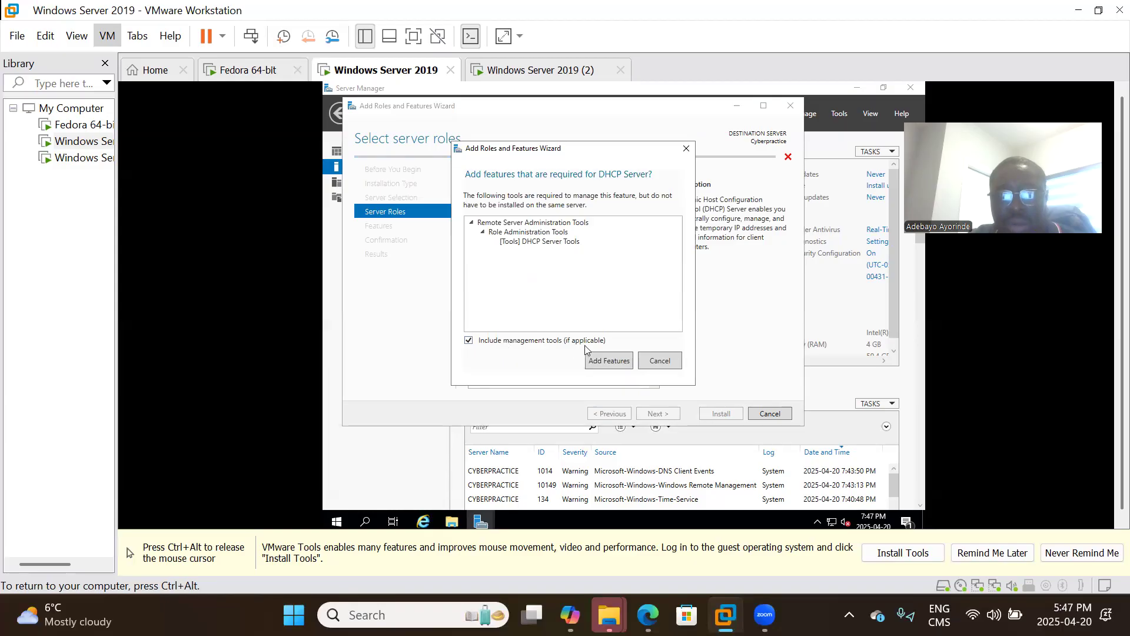
click(609, 360)
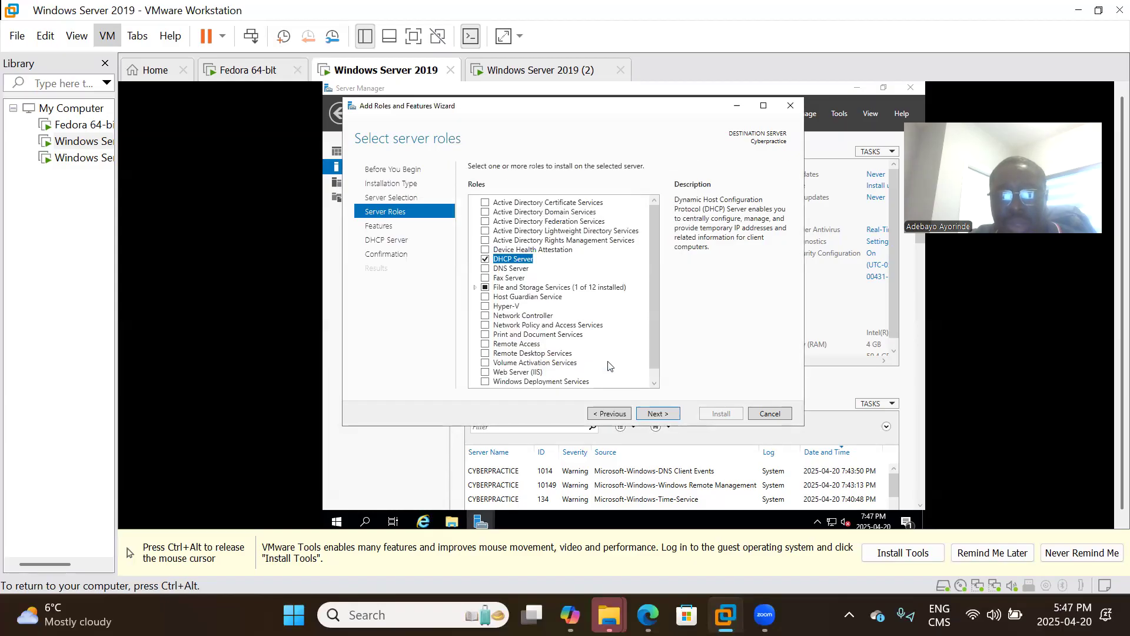
scroll(521, 301, down, 1)
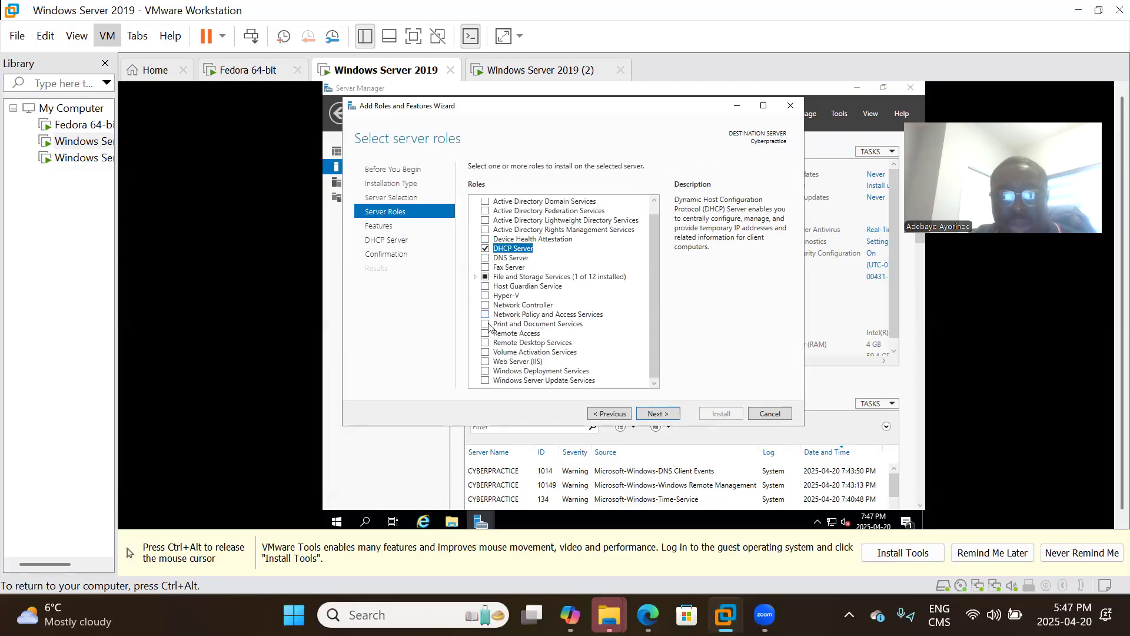
click(486, 371)
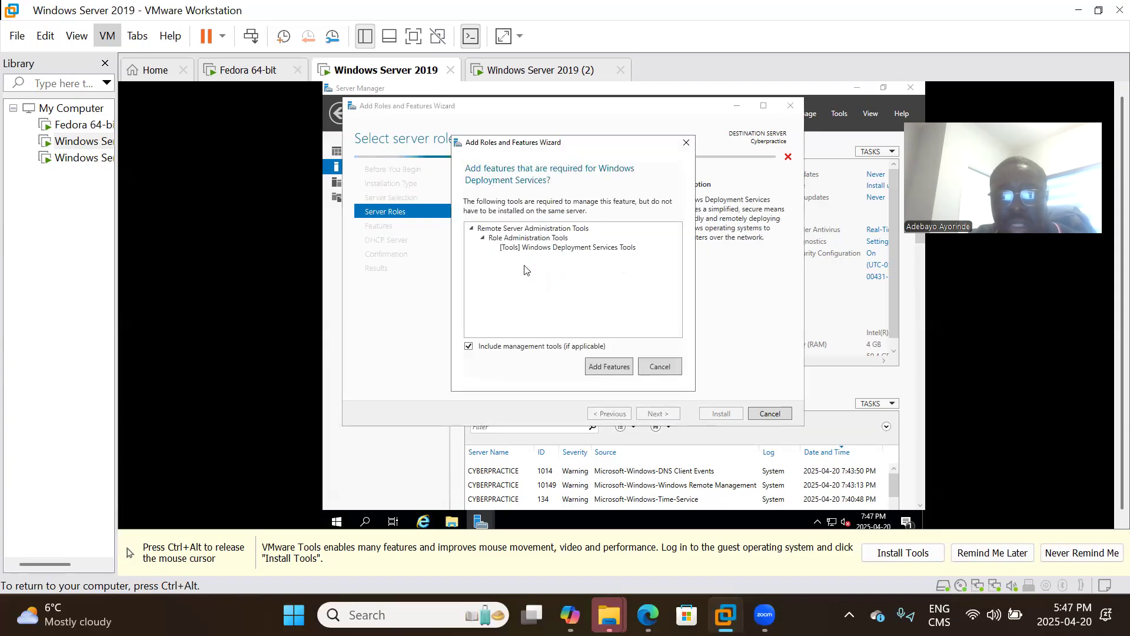
click(611, 368)
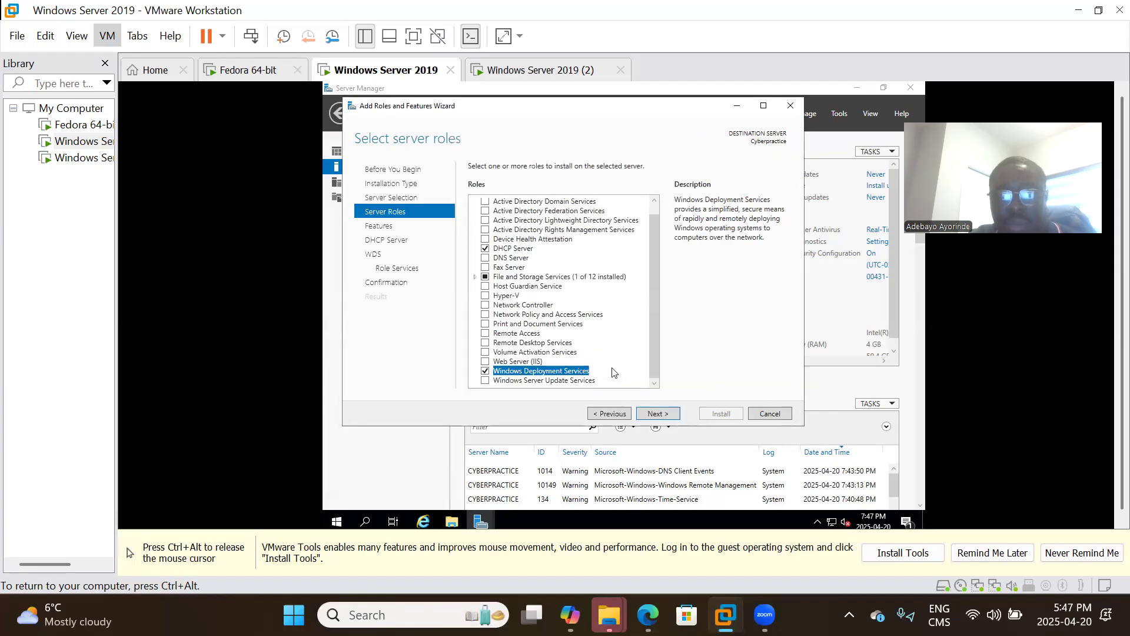
click(662, 415)
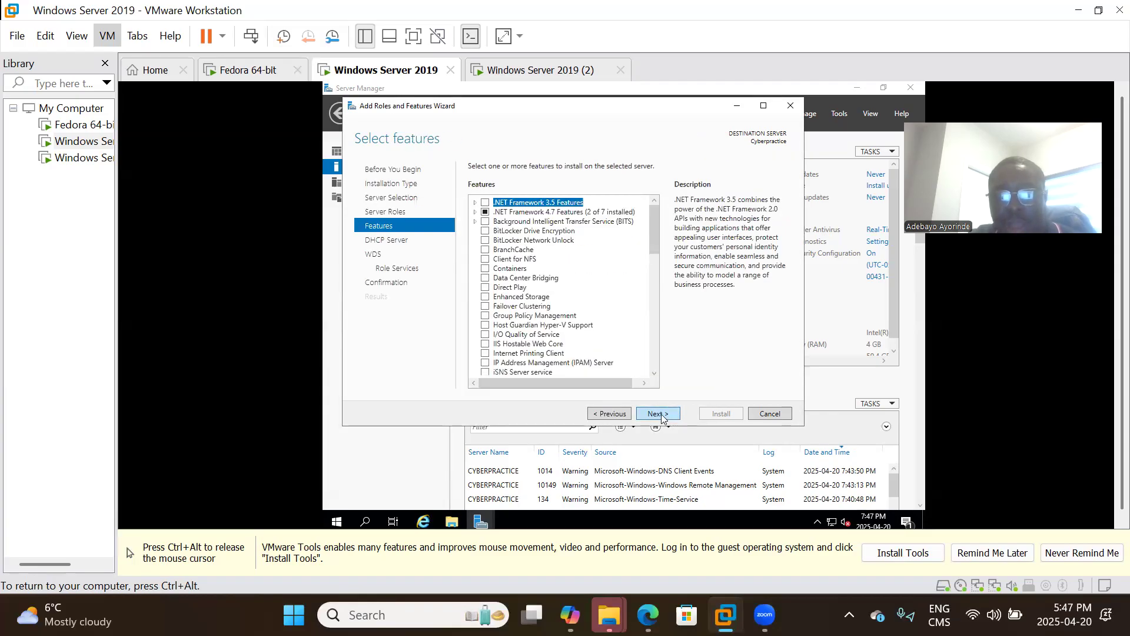
Accept the Features, DHCP and WDS pages, keeping both Deployment Server and Transport Server.
click(661, 415)
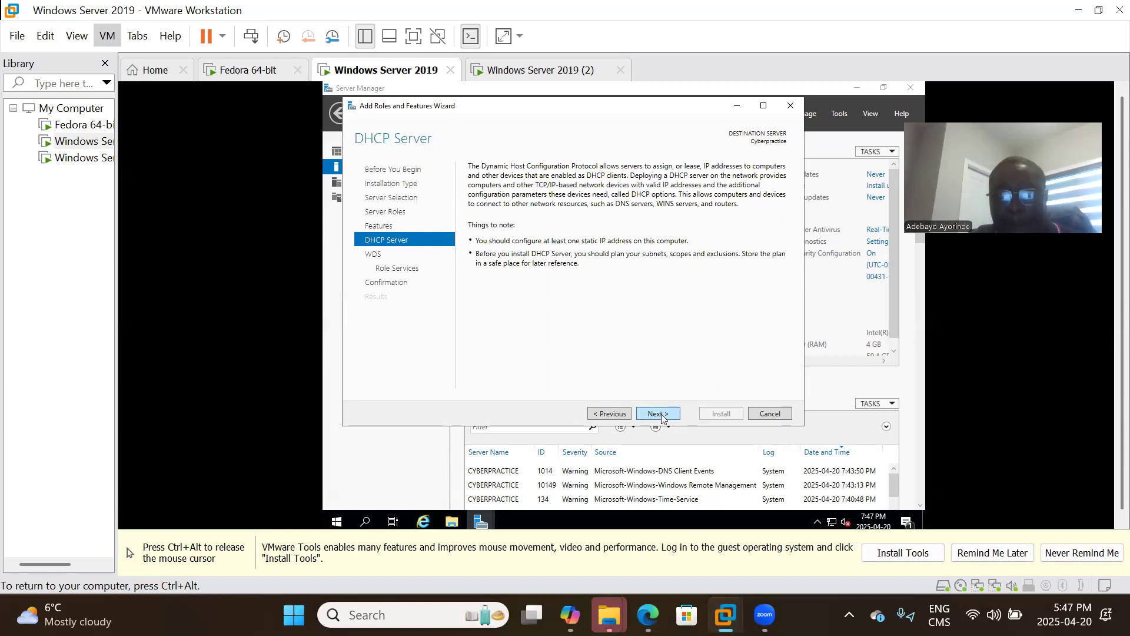
click(662, 415)
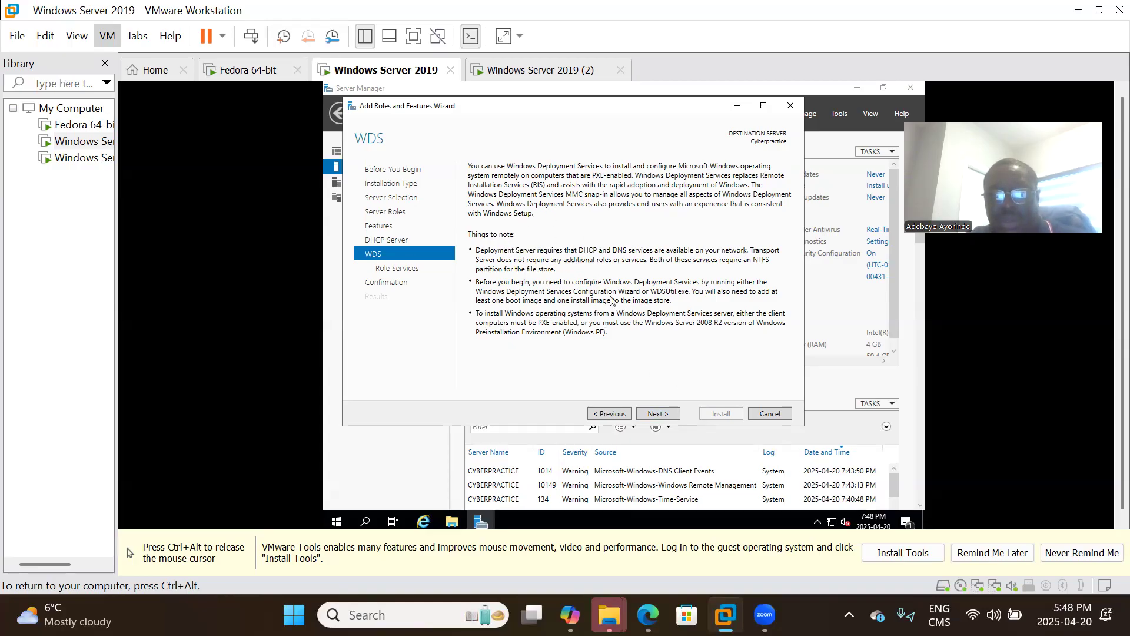
click(660, 414)
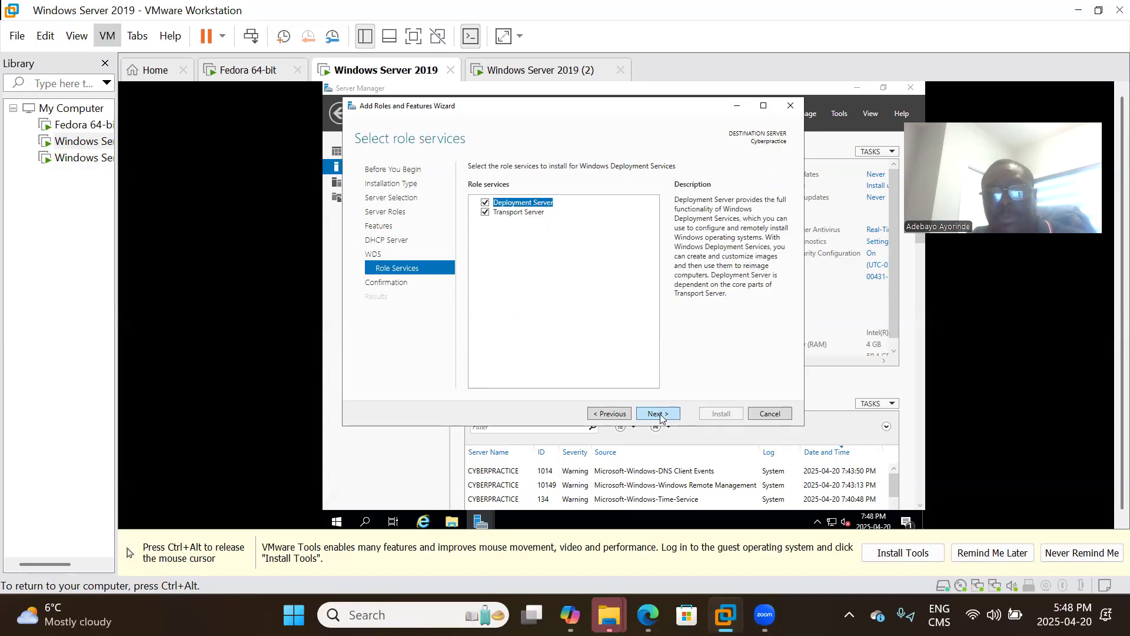
click(659, 414)
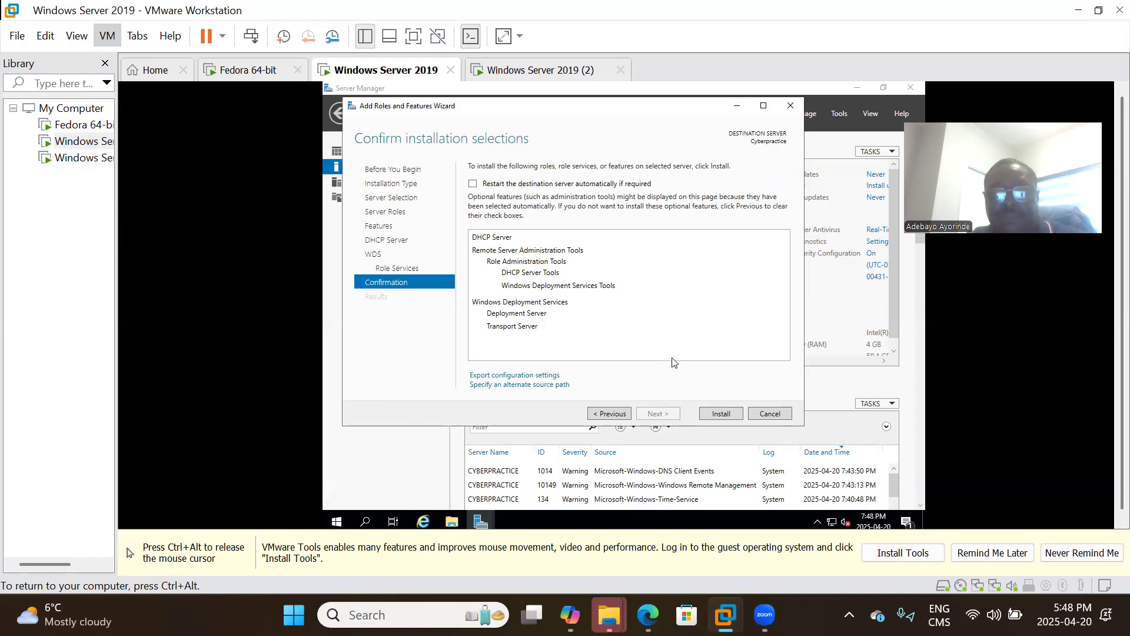
Install DHCP Server and WDS on Cyberpractice, closing the wizard once installation succeeds.
click(715, 411)
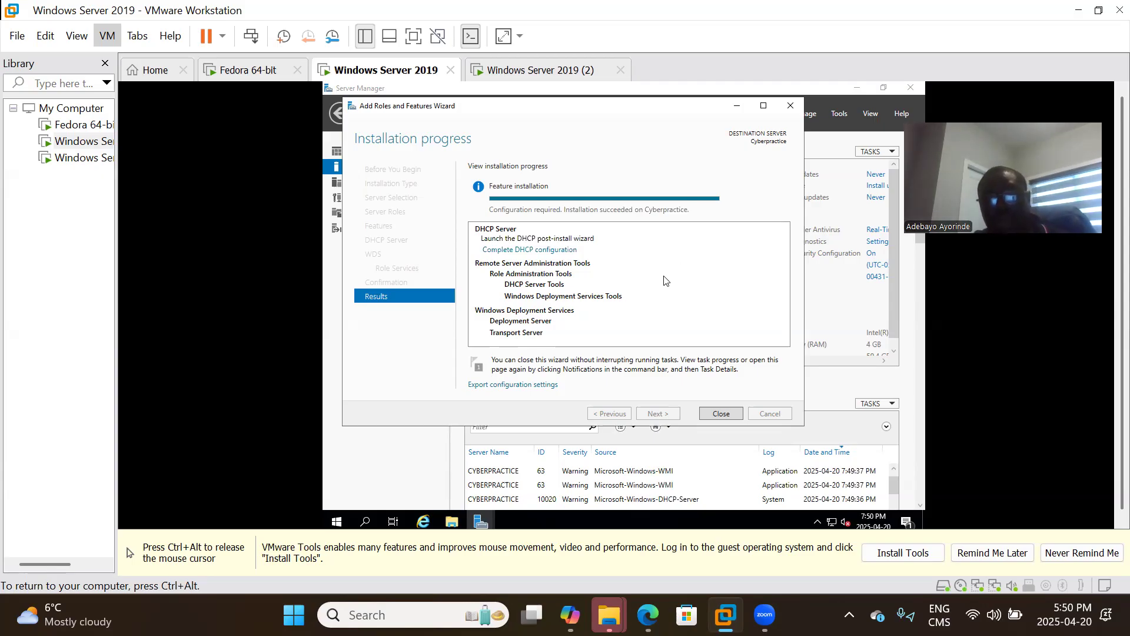
click(712, 416)
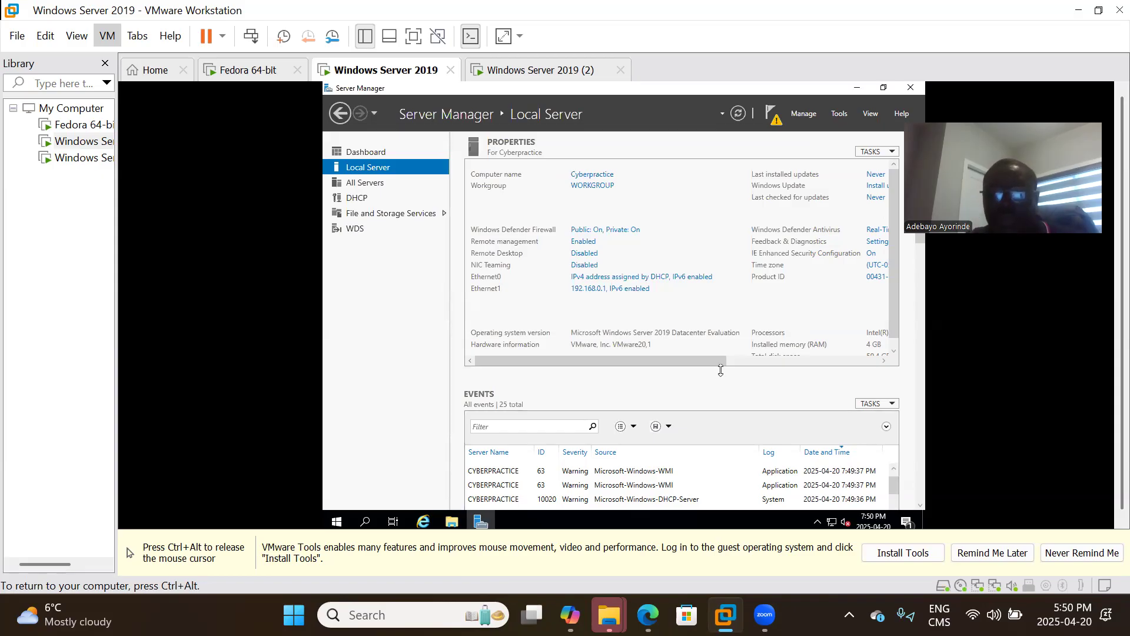
Commit the DHCP post-install configuration to create the DHCP Administrators and DHCP Users groups.
click(772, 117)
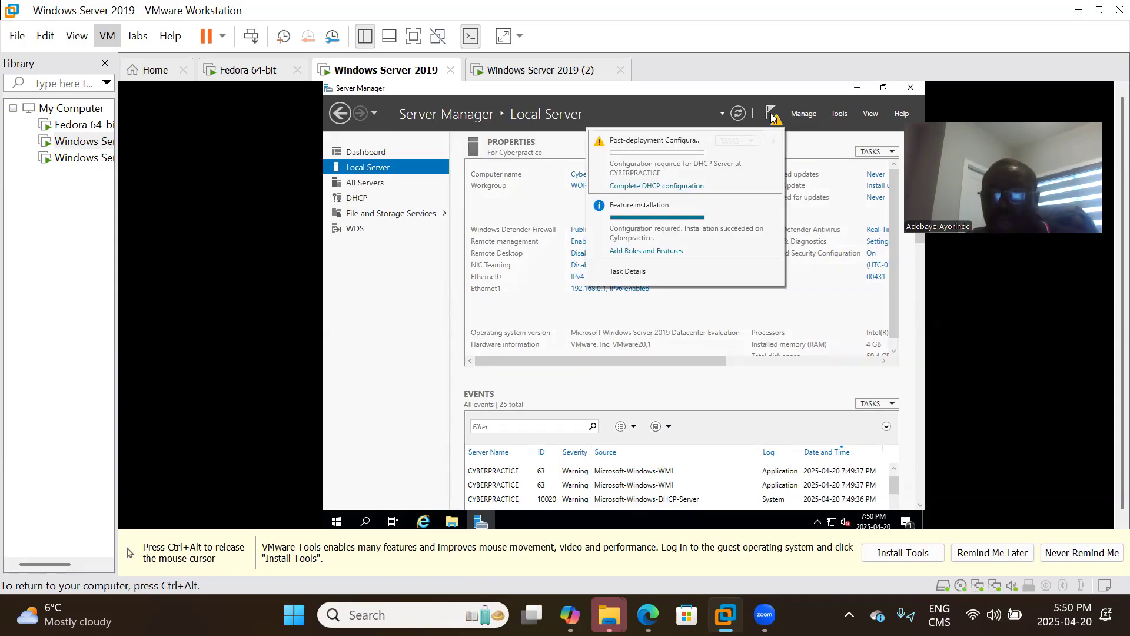
click(665, 187)
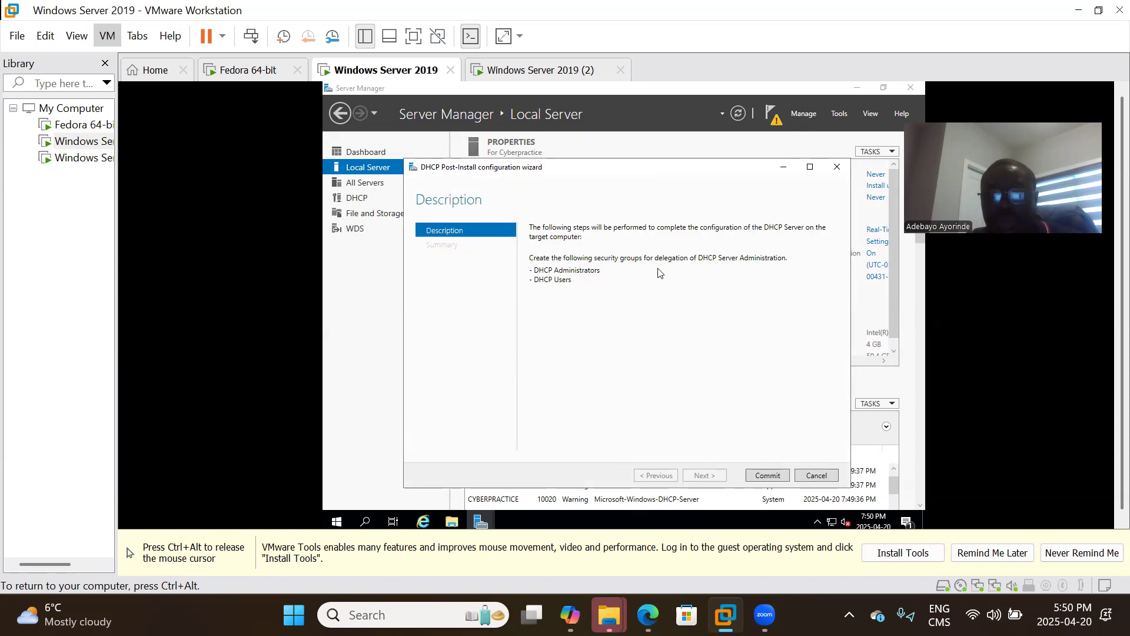
click(768, 476)
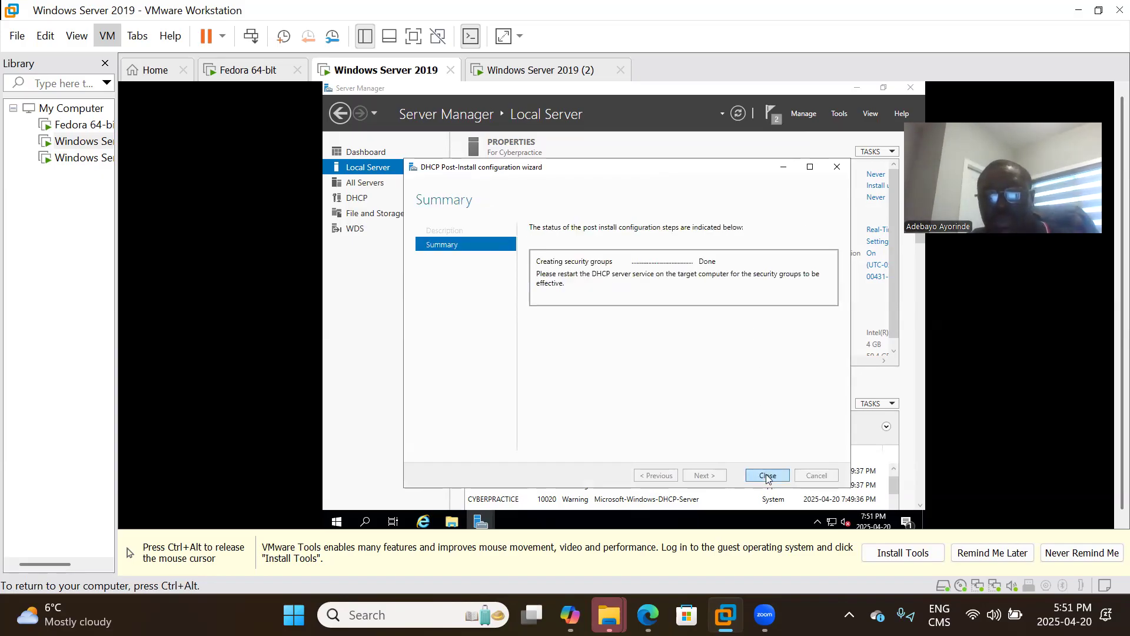
click(768, 476)
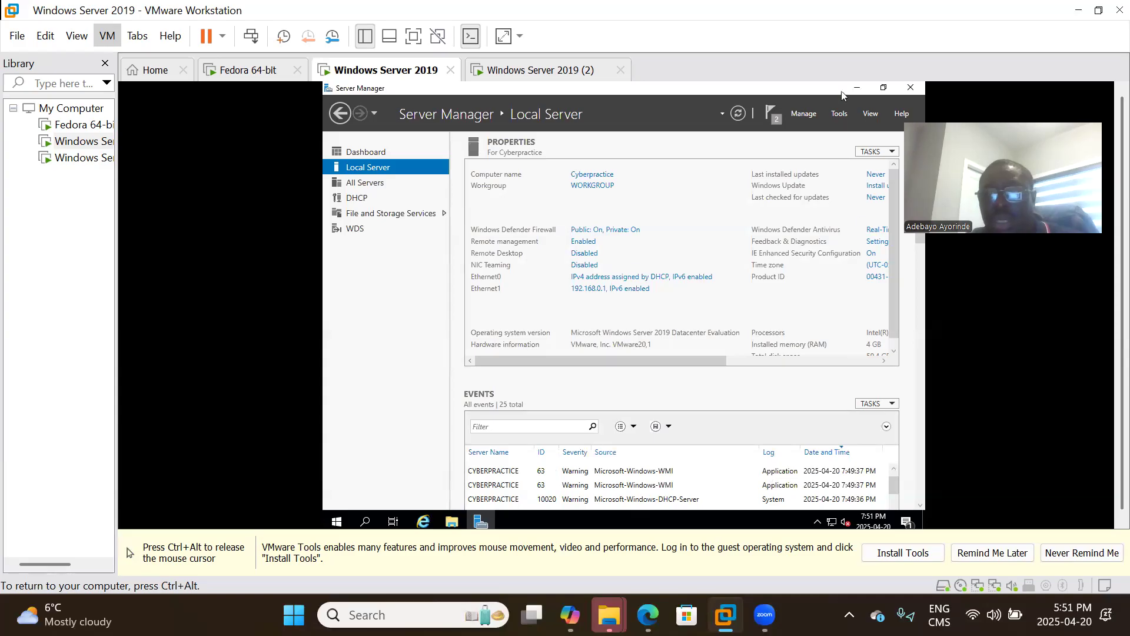
Launch the DHCP console, expand cyberpractice and its IPv4 node, and show More Actions.
click(838, 115)
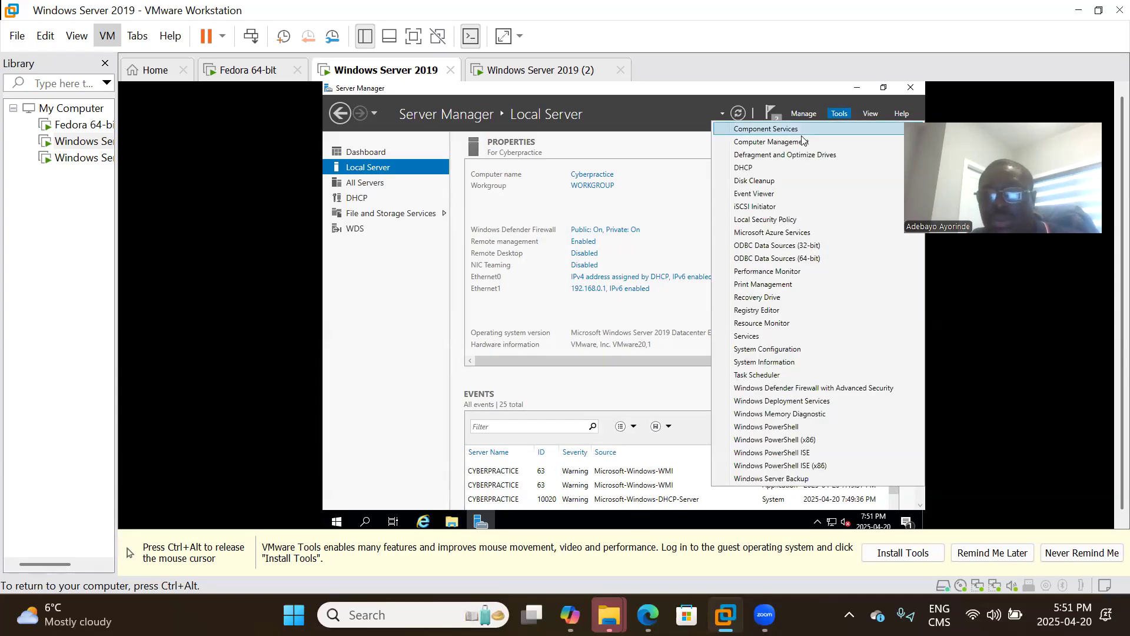
click(744, 171)
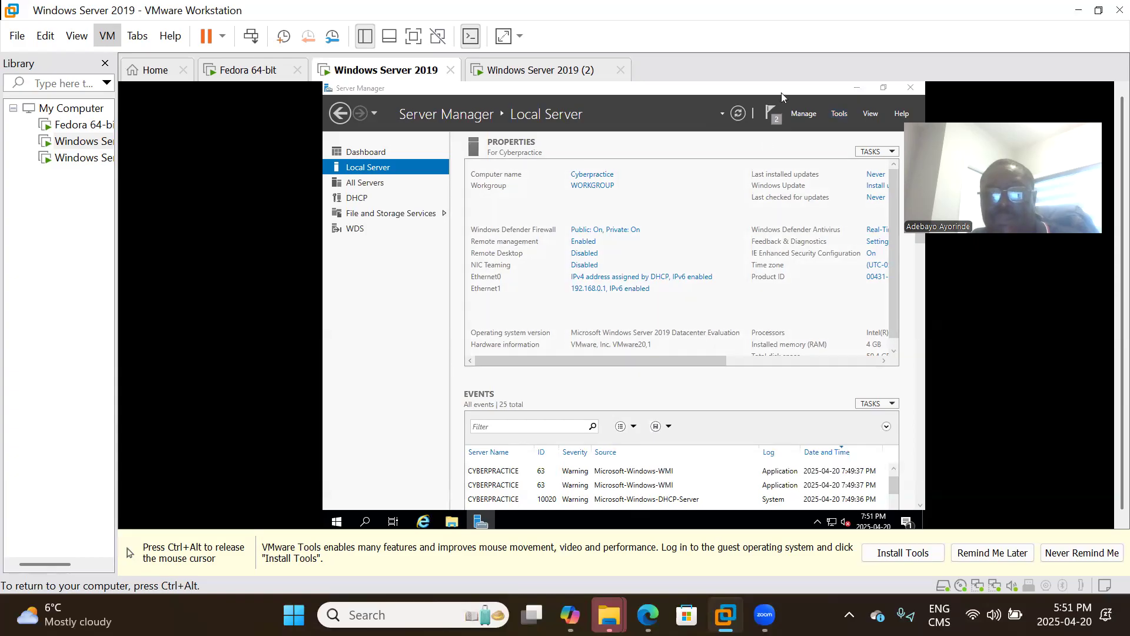
click(769, 115)
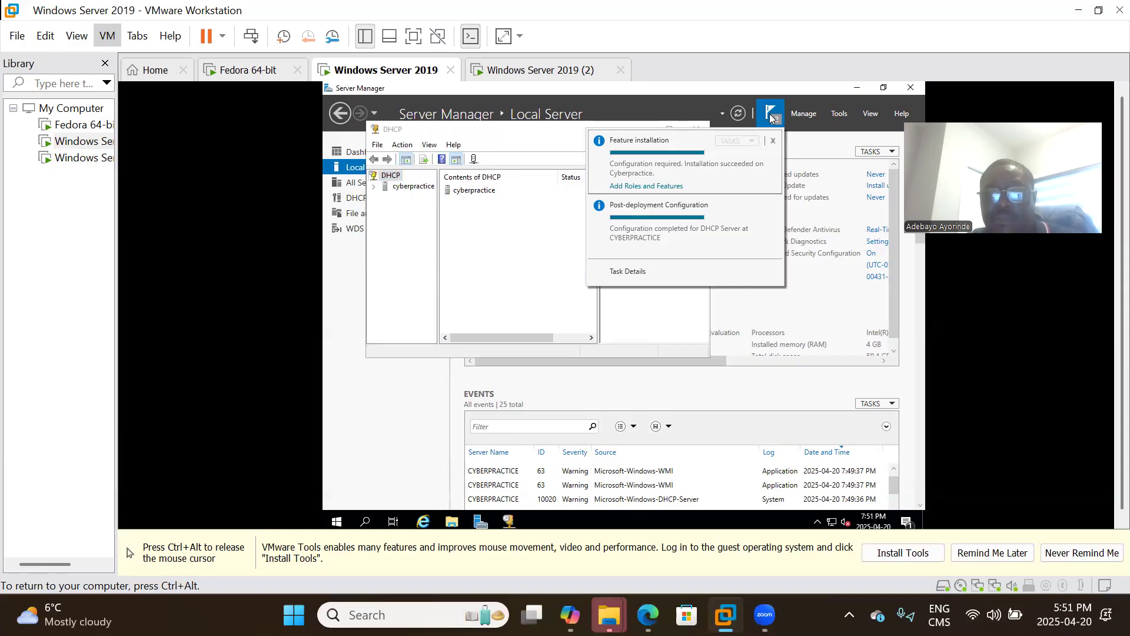
click(376, 180)
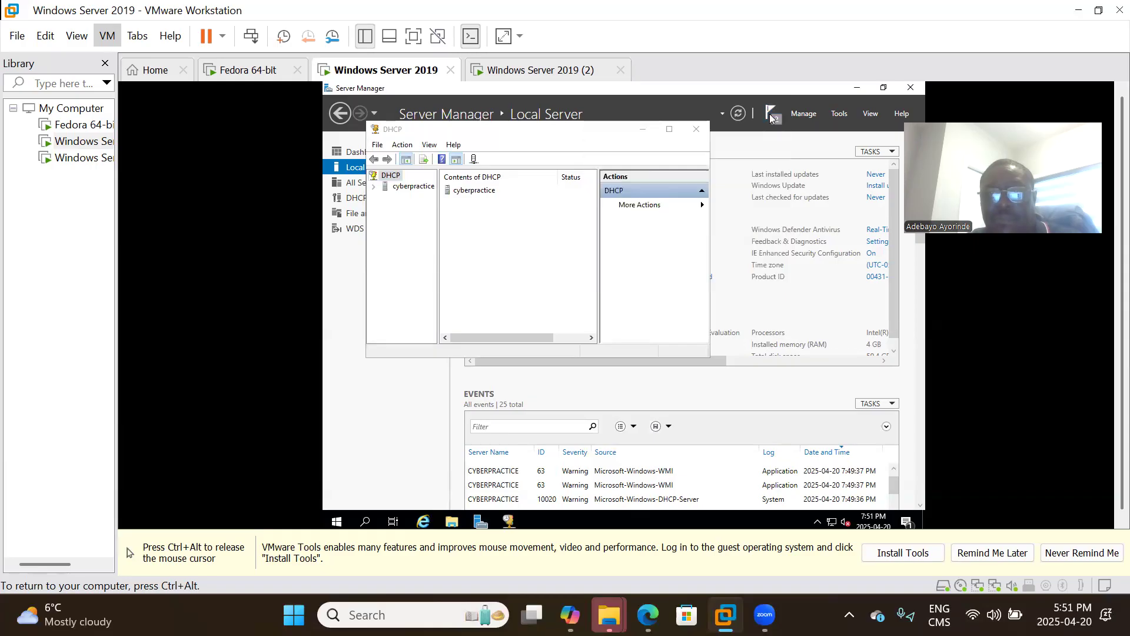
click(375, 187)
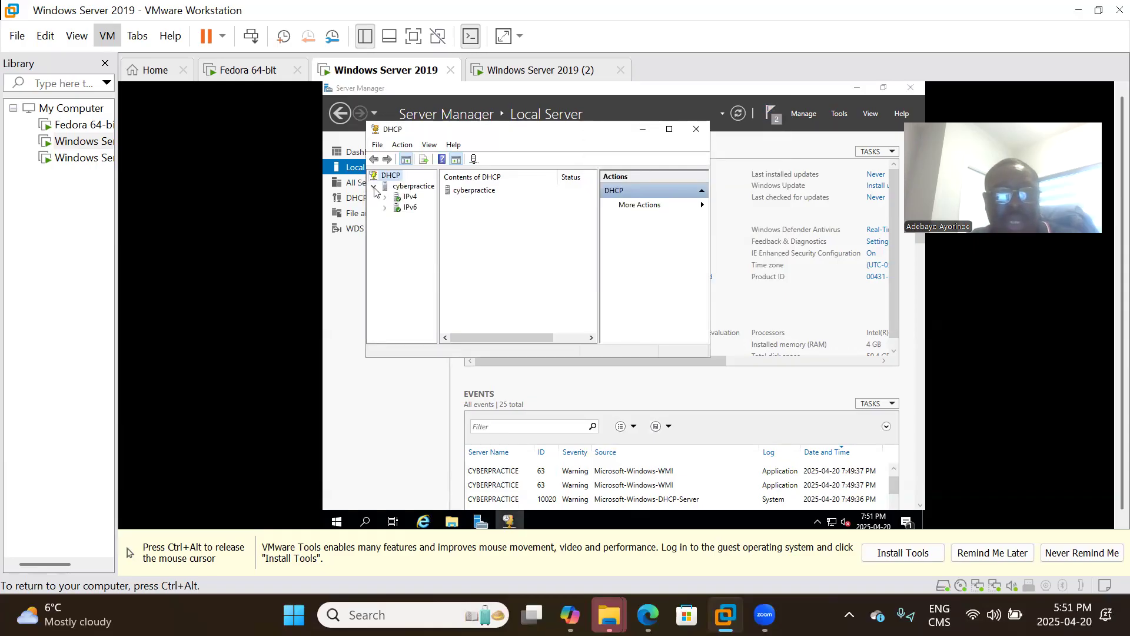
double_click(408, 197)
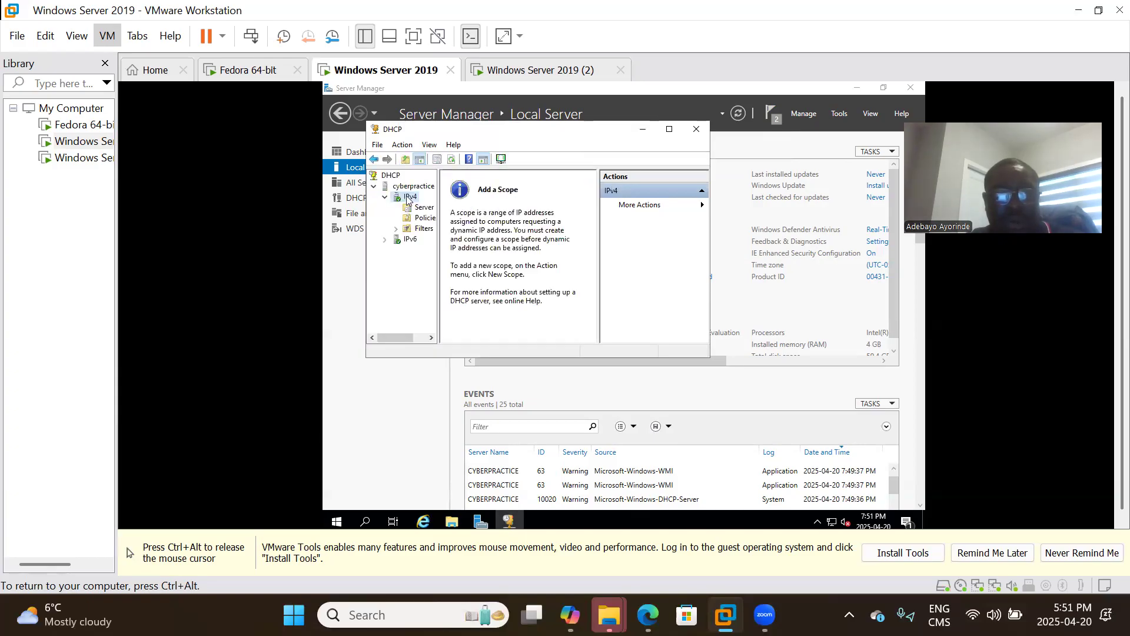
click(703, 206)
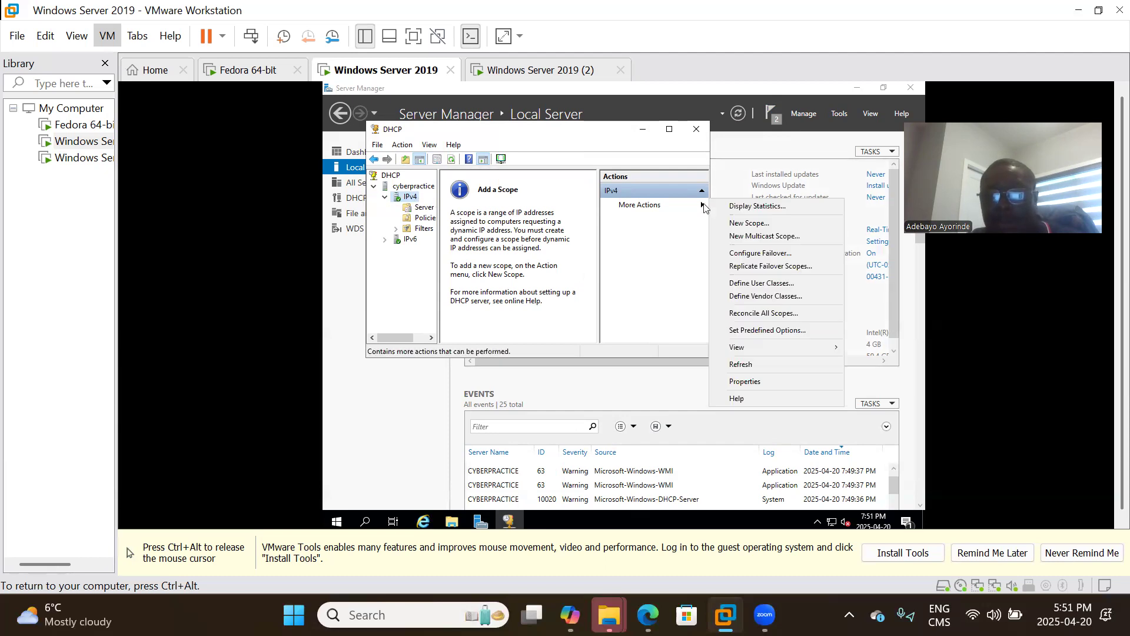
Start a new scope named Internal Network covering 192.168.0.50 to 192.168.0.100.
click(758, 229)
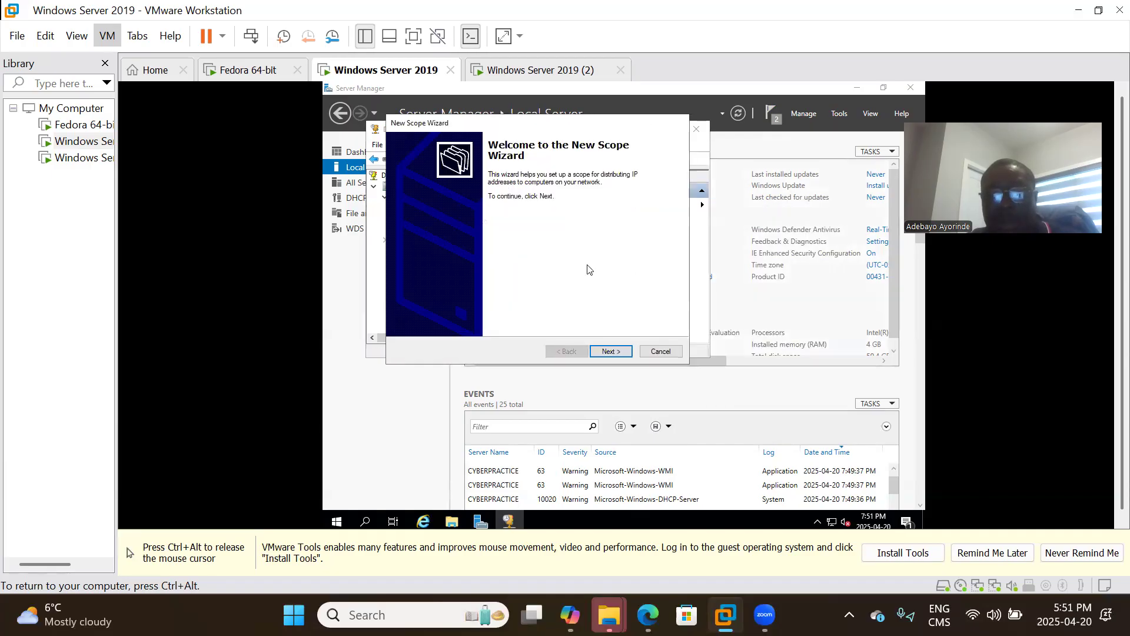
click(610, 352)
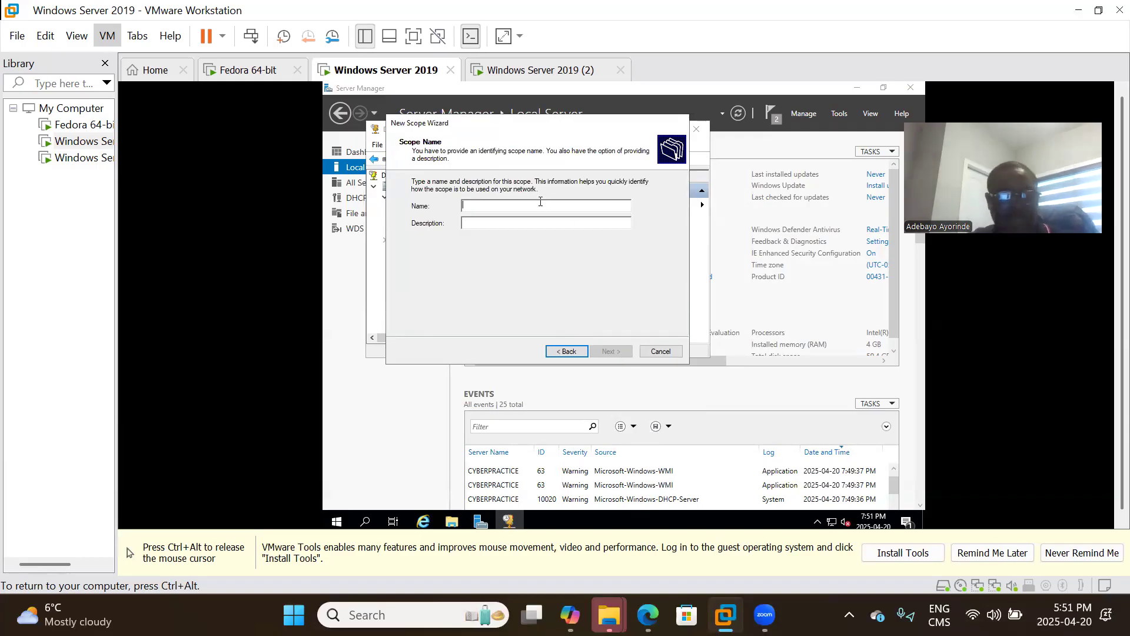
text(Internal Network)
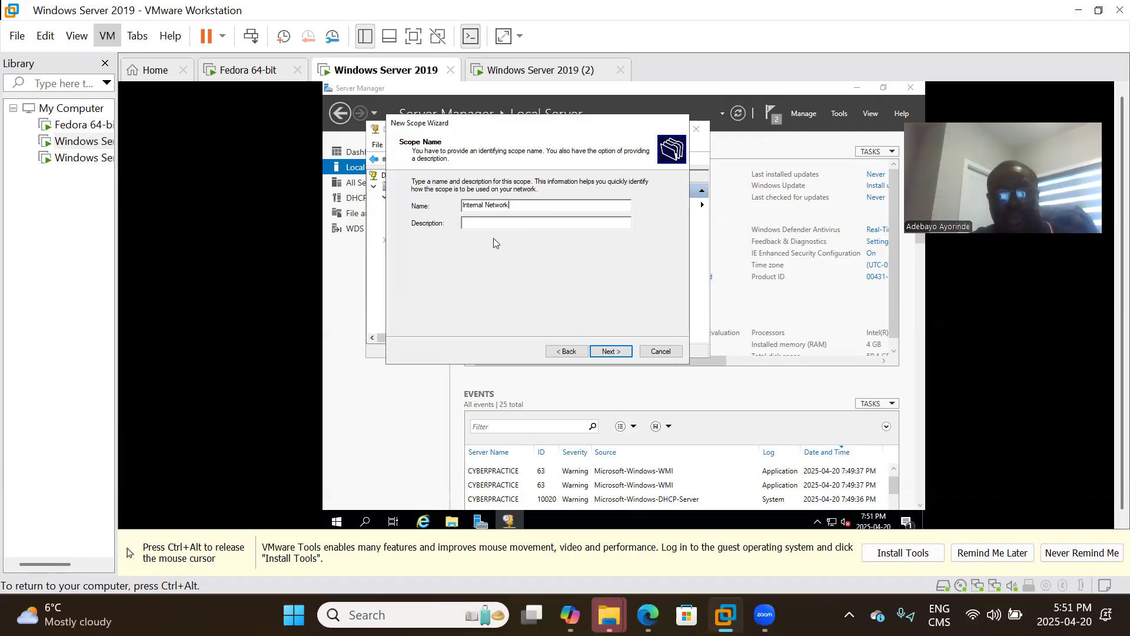
click(611, 352)
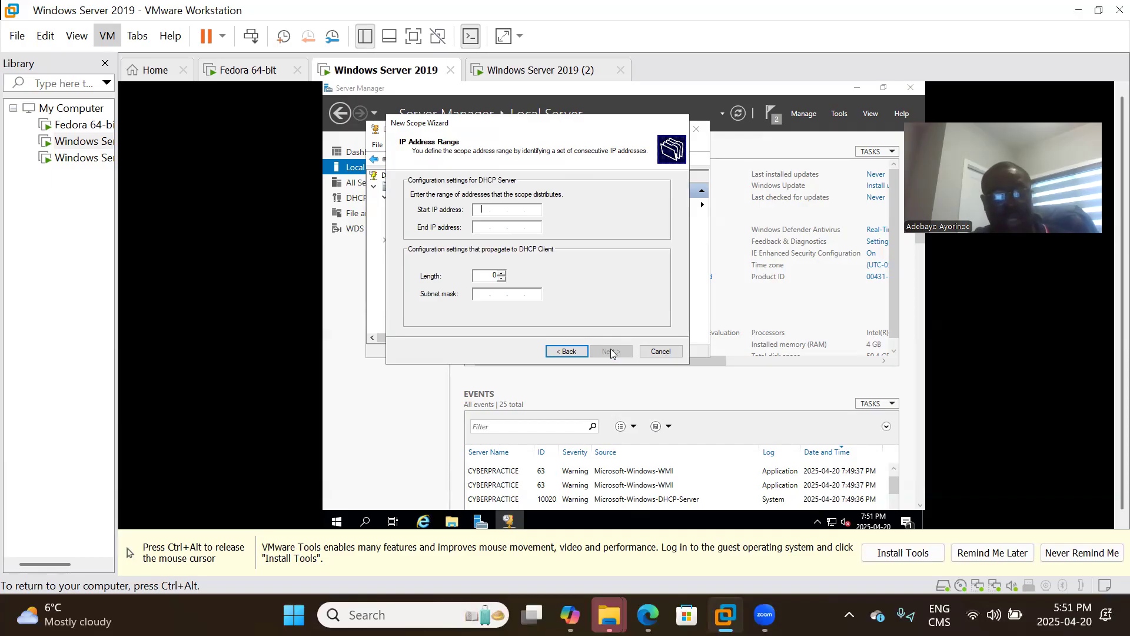
text(192 . )
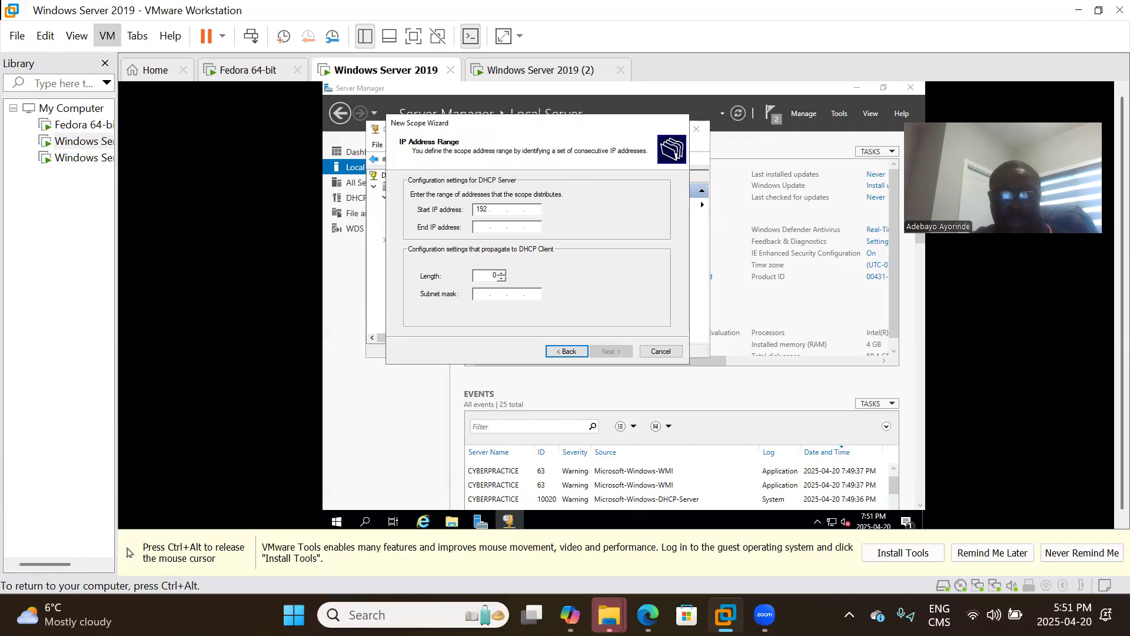
text(168)
key(Tab)
text(192)
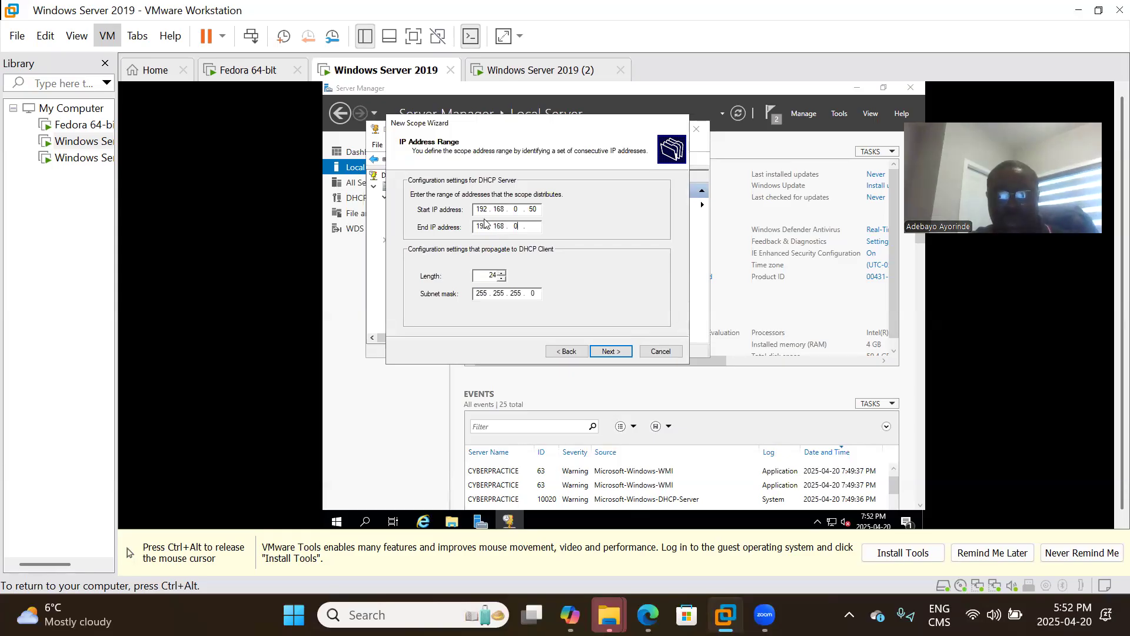
text(100)
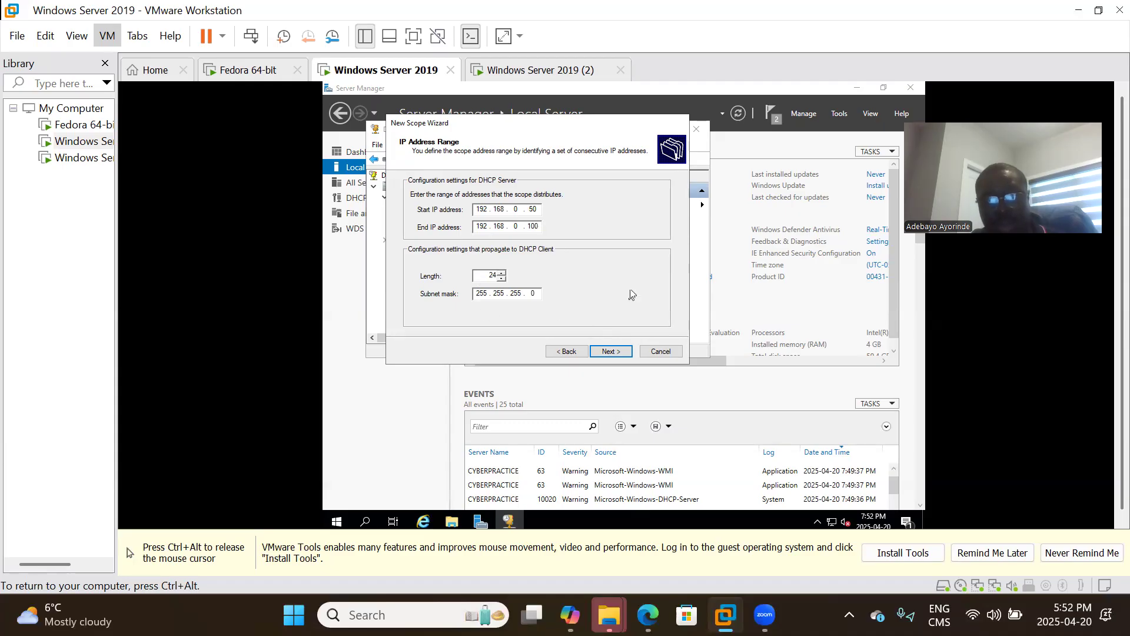
click(610, 349)
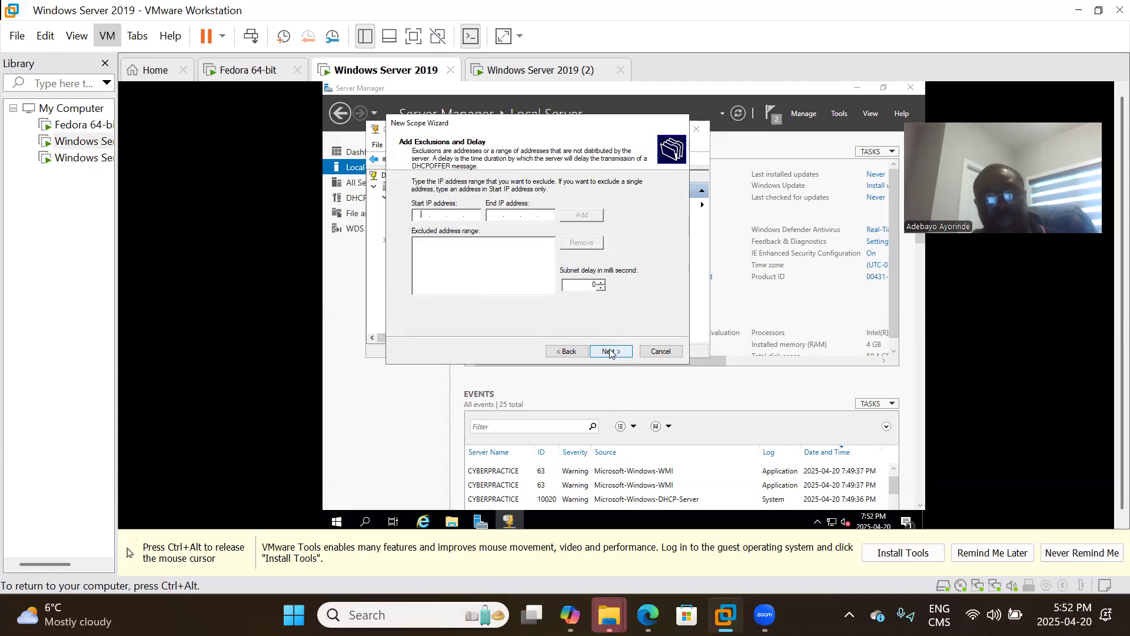
Skip exclusions, keep the default lease, defer DHCP options, and finish the scope.
click(610, 351)
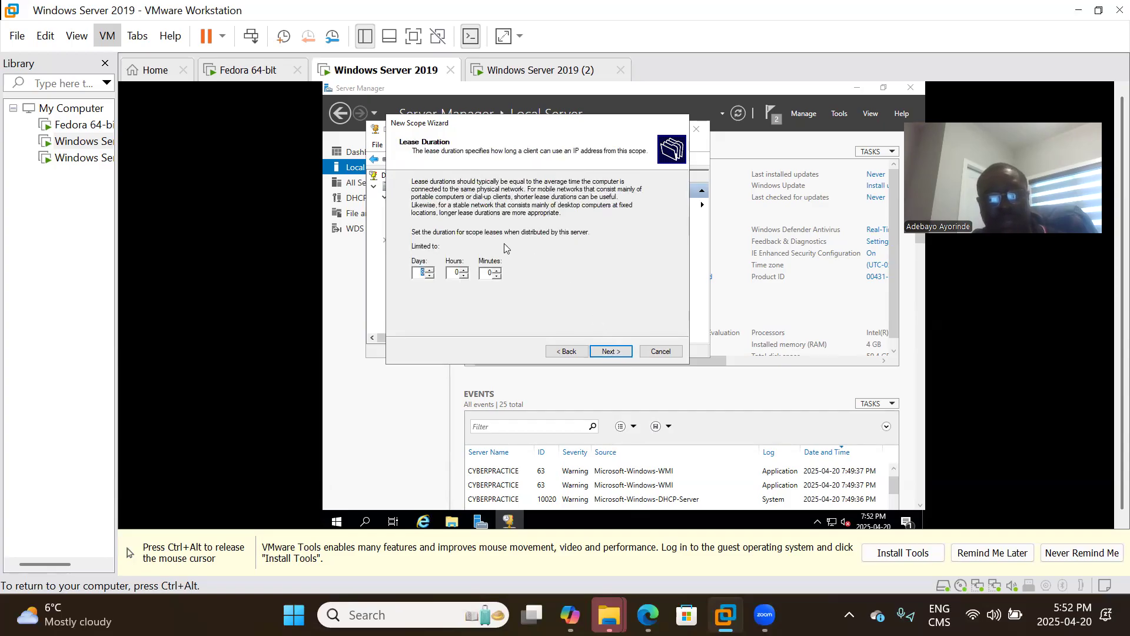
click(609, 350)
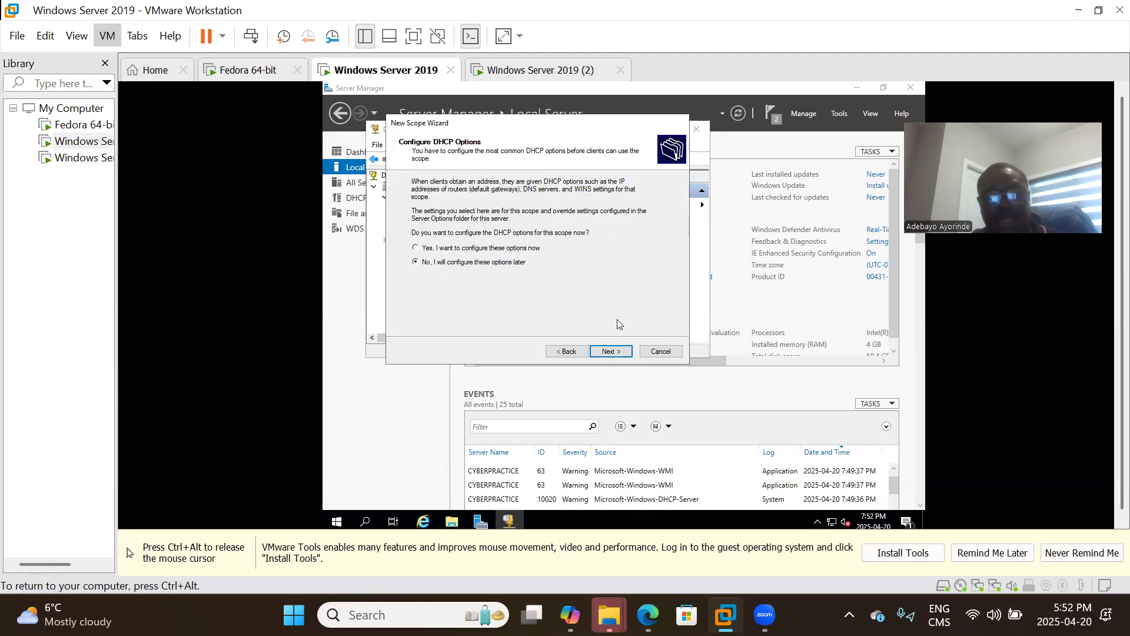
click(615, 355)
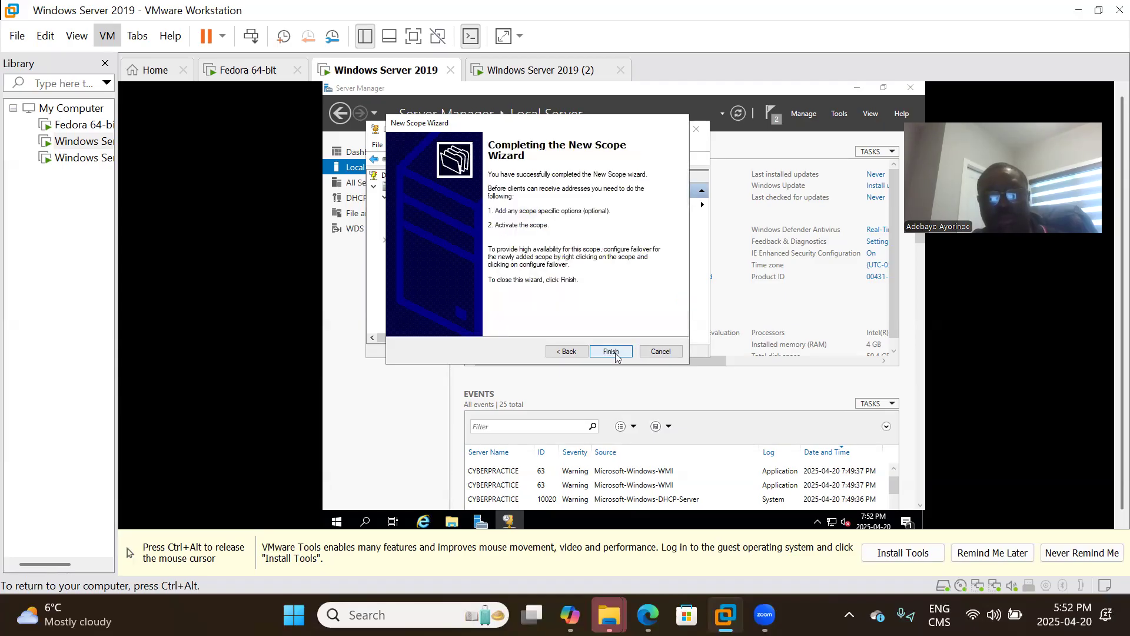
click(613, 352)
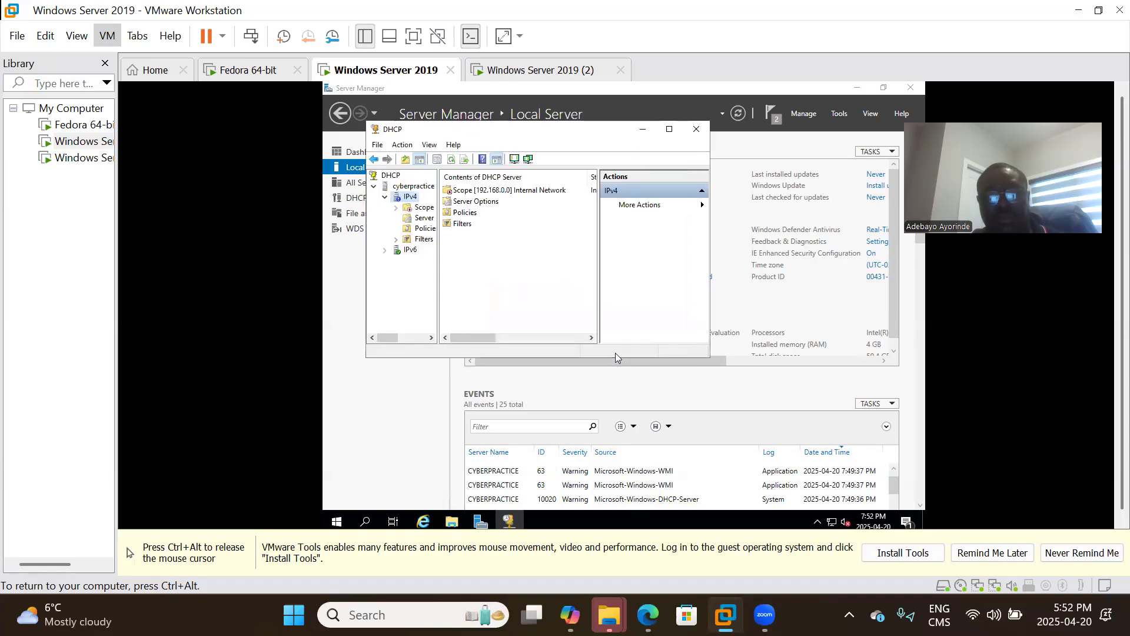
Activate the new 192.168.0.0 scope from its context menu in the DHCP tree.
right_click(399, 199)
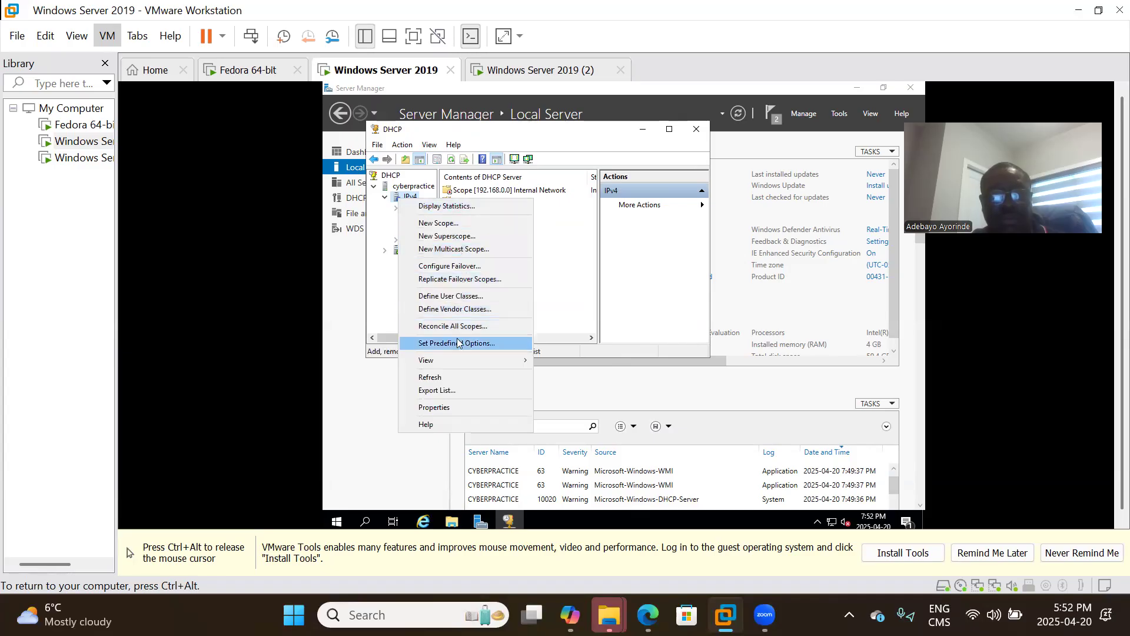
click(396, 197)
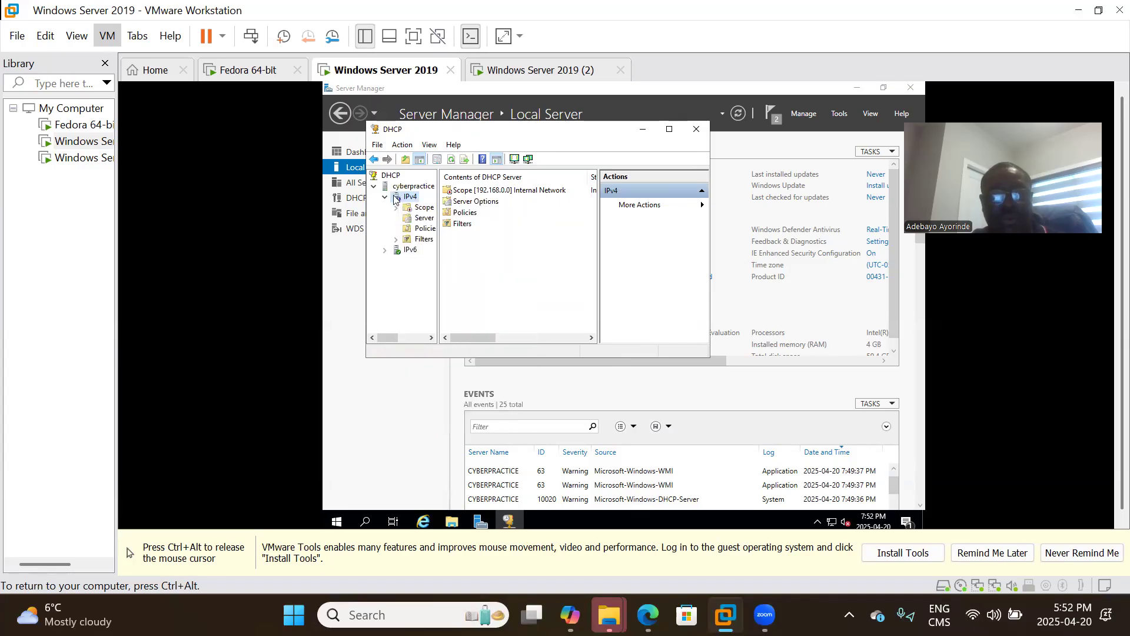
click(414, 187)
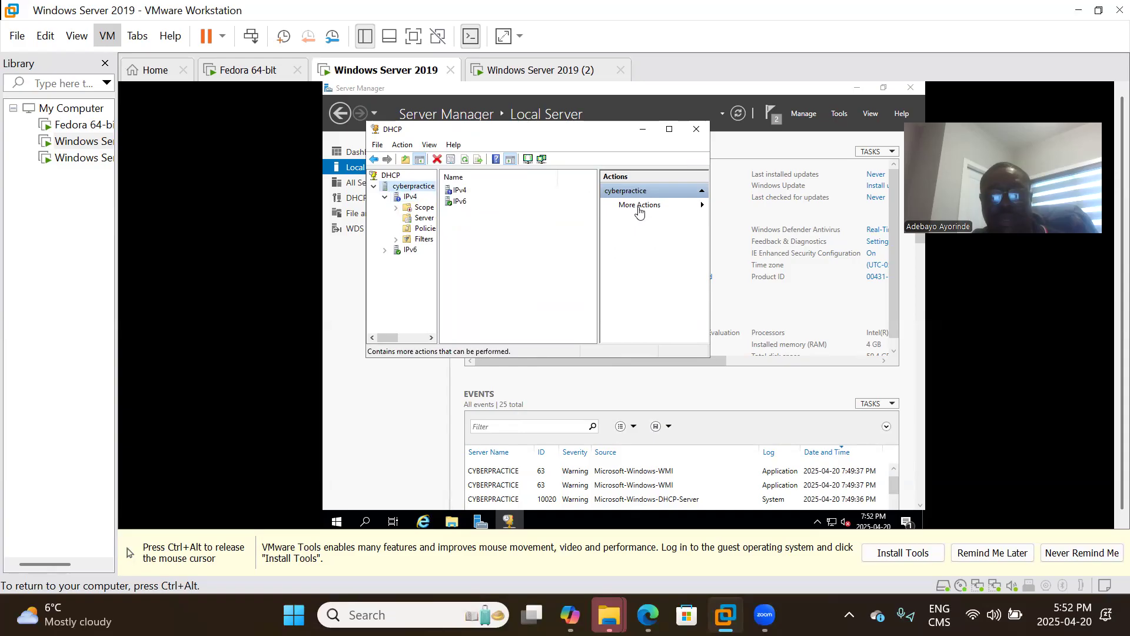
click(666, 212)
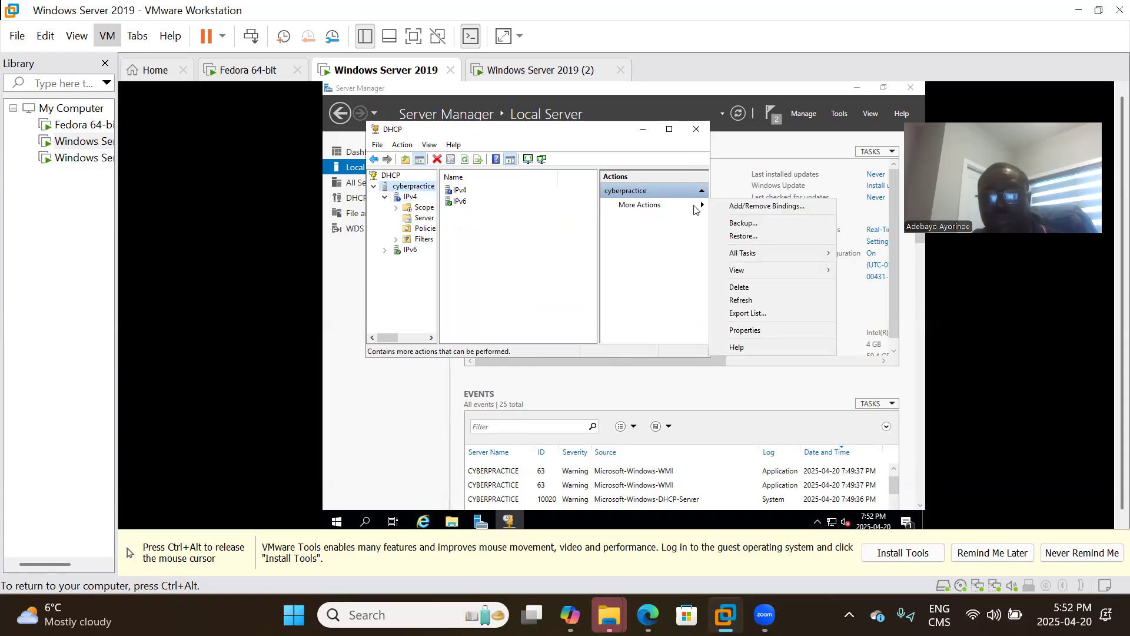
double_click(410, 210)
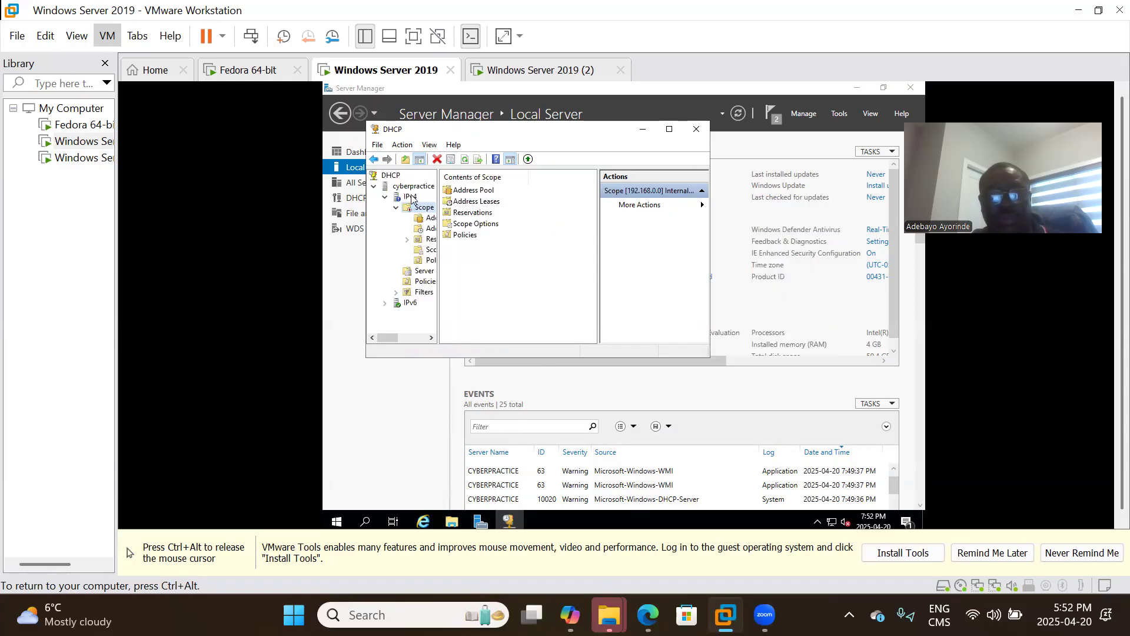
click(410, 197)
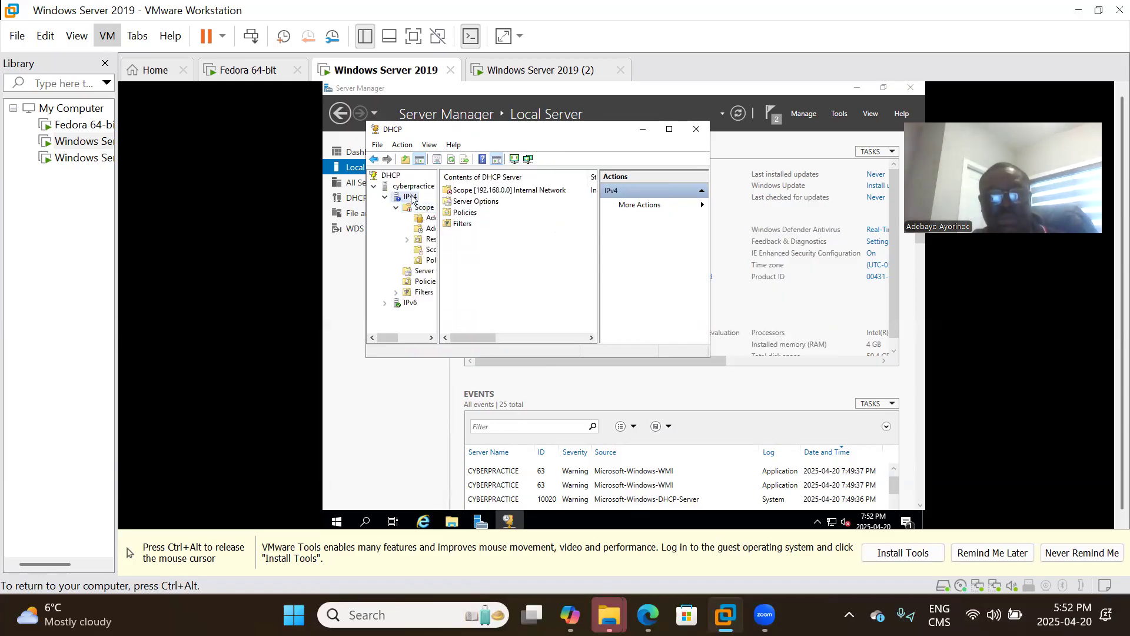
click(492, 192)
right_click(494, 192)
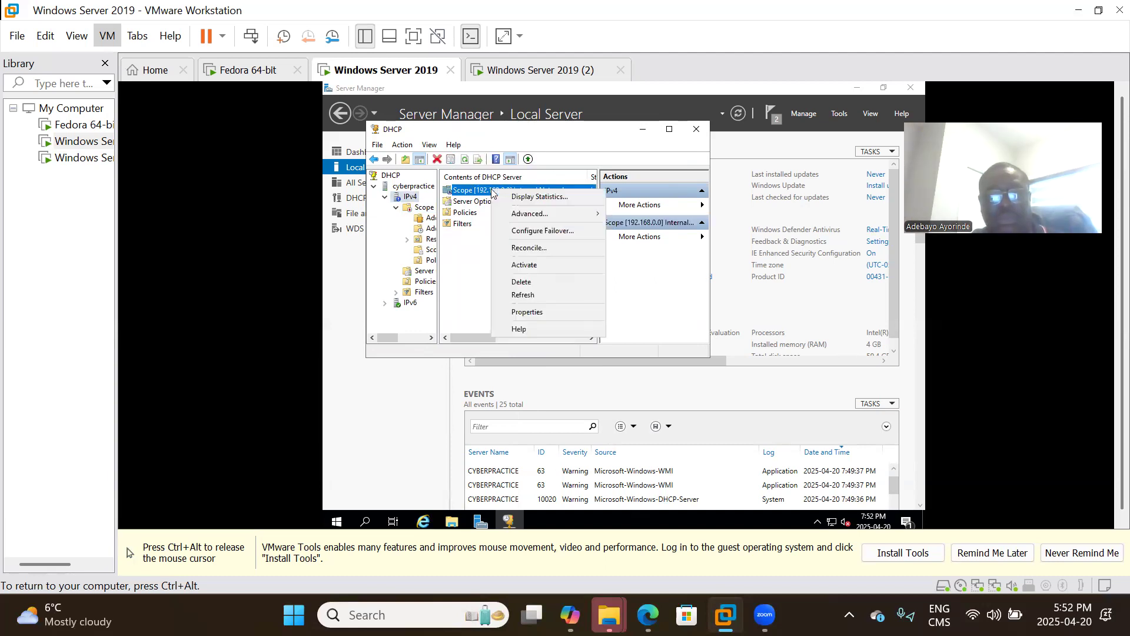
click(547, 265)
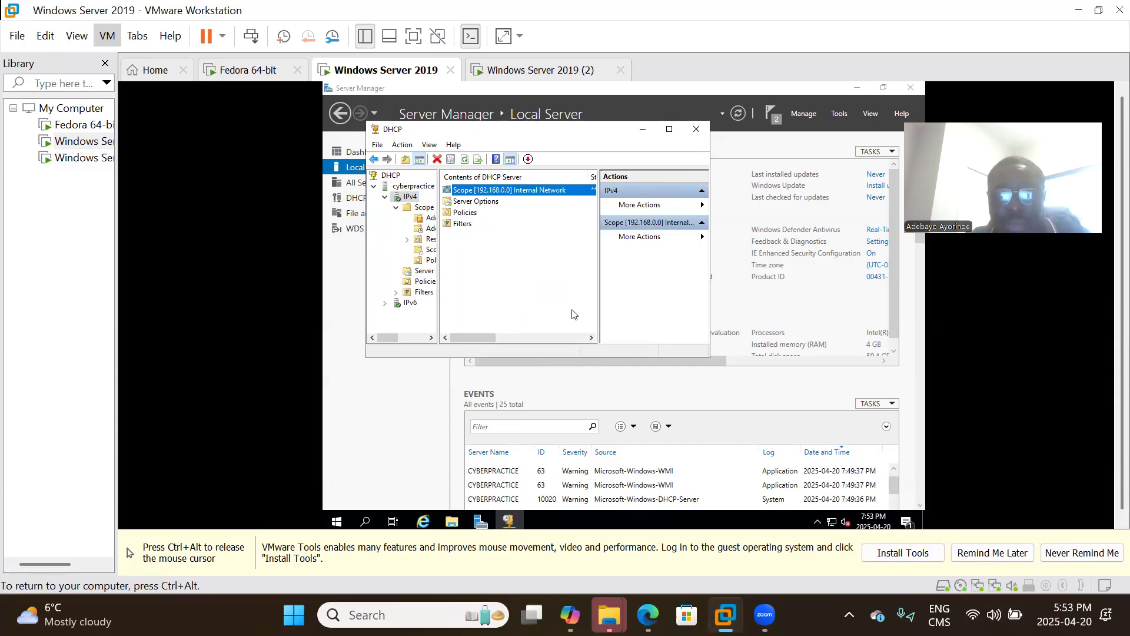
click(550, 322)
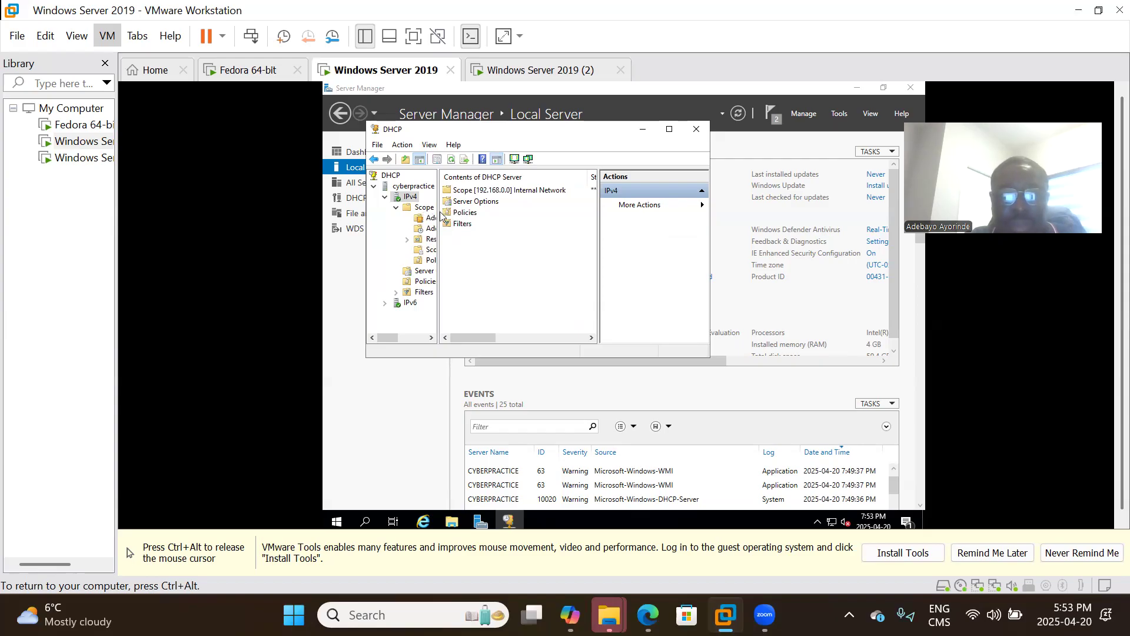
Check and refresh the scope's address statistics, then close them and the DHCP console.
drag(436, 209, 478, 190)
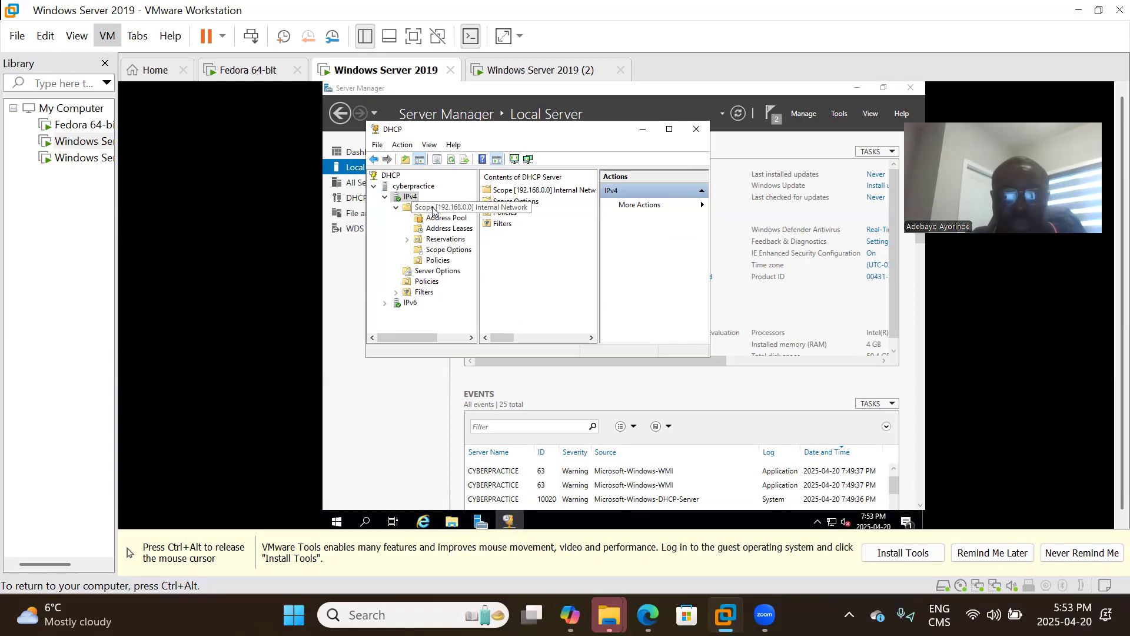
right_click(402, 201)
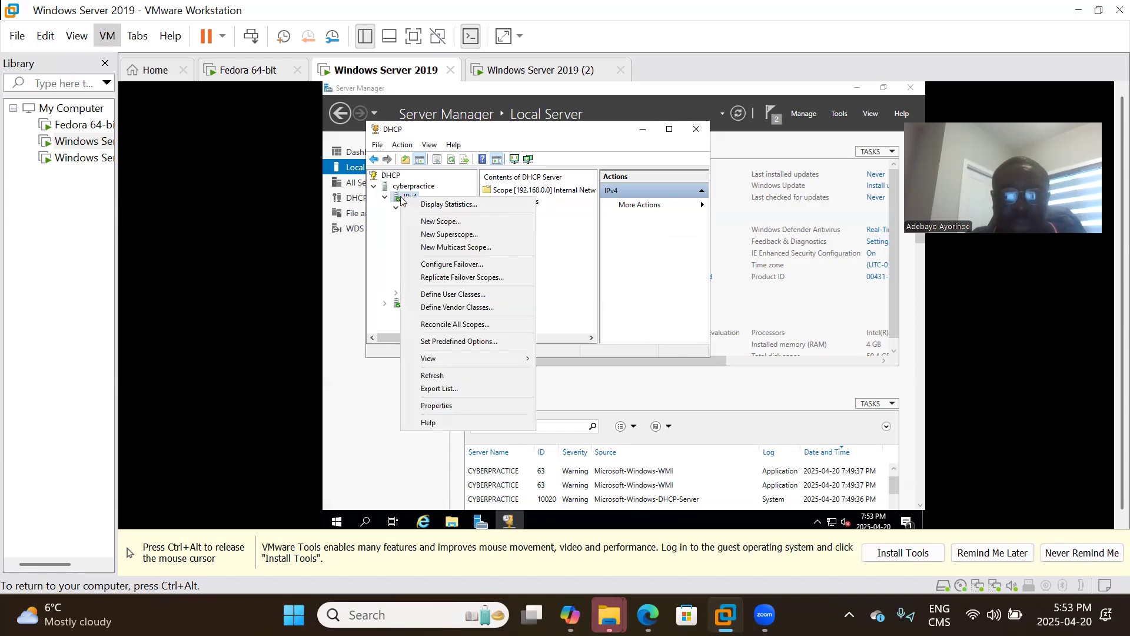
click(367, 220)
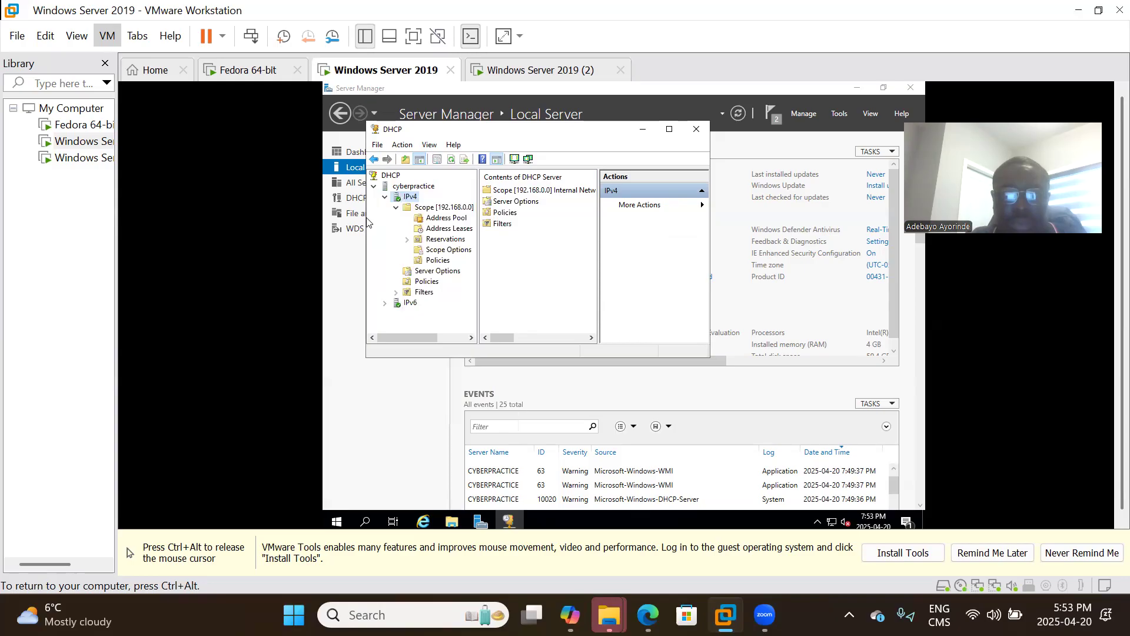
right_click(417, 209)
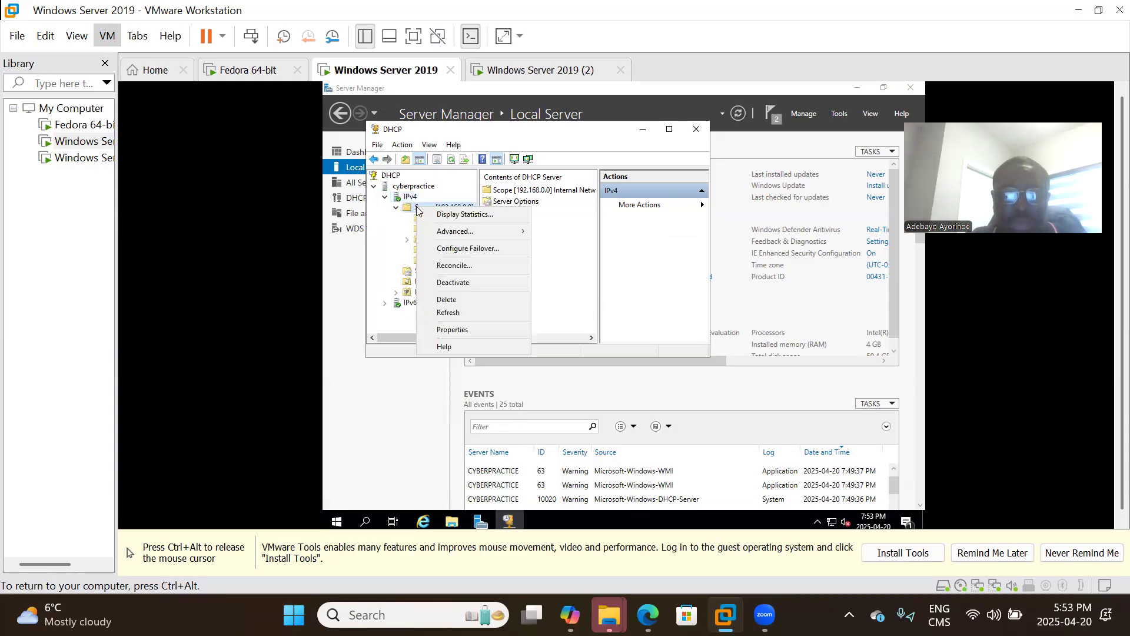
click(461, 215)
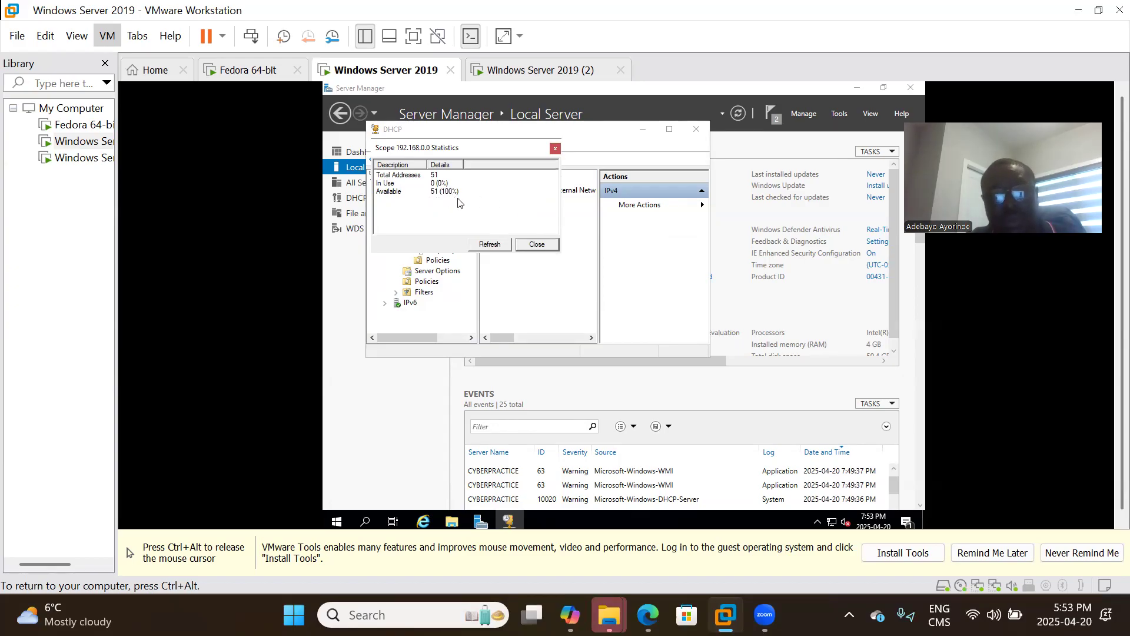
click(500, 246)
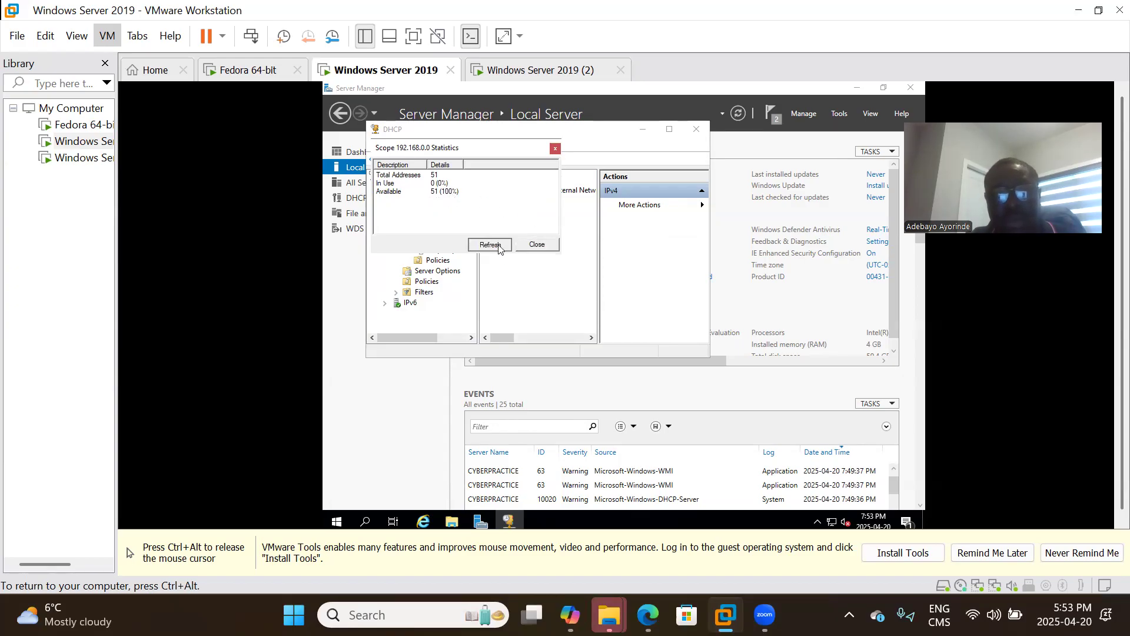
click(537, 245)
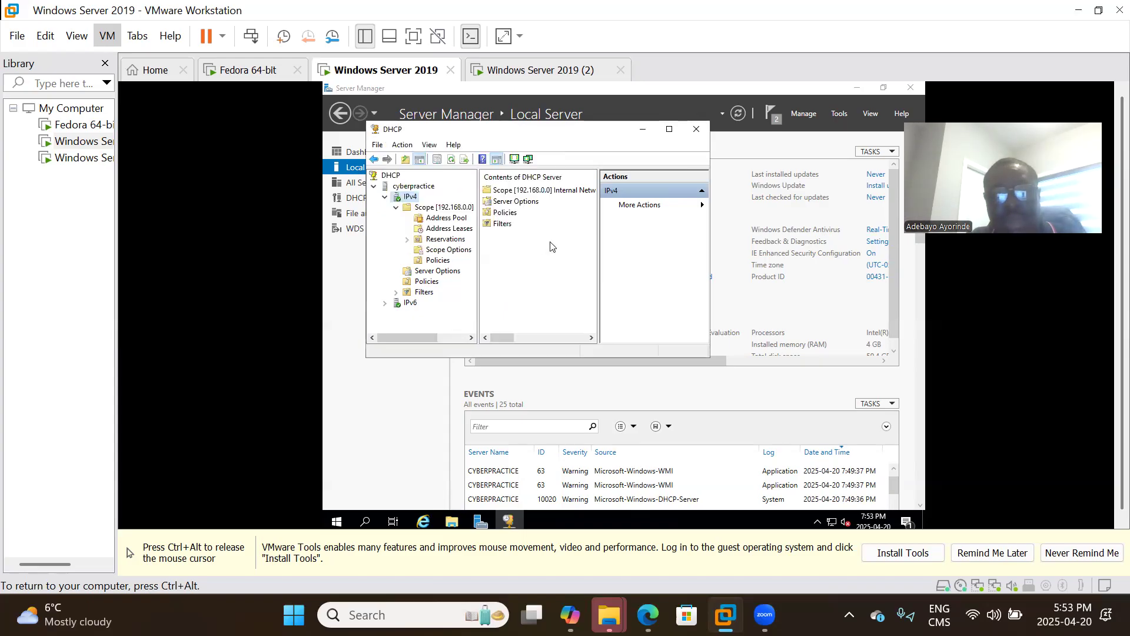
click(694, 135)
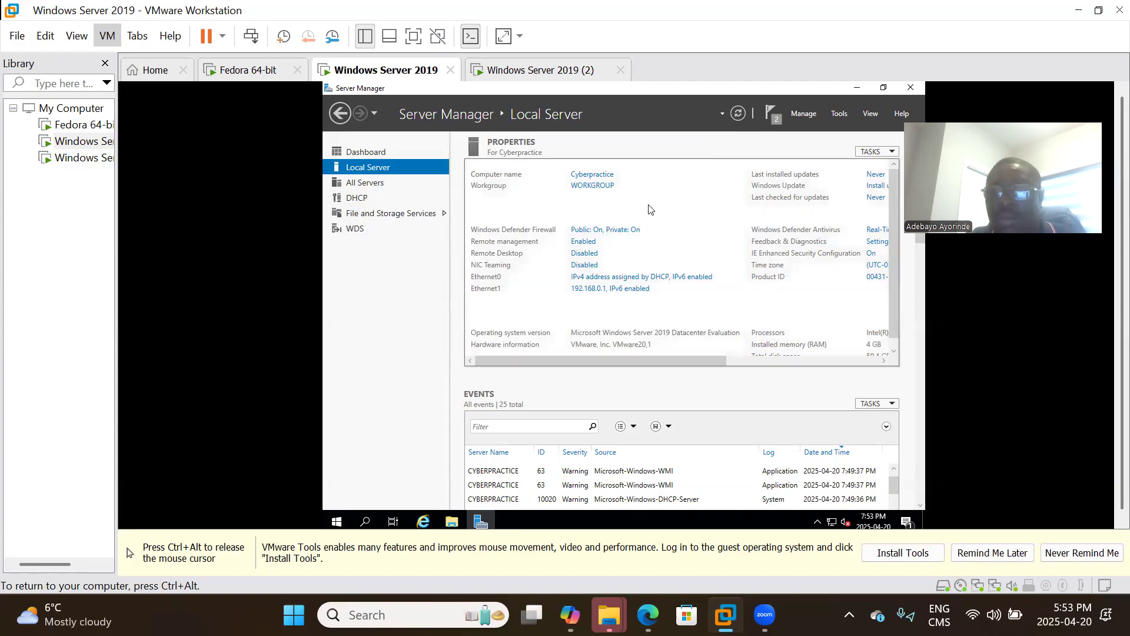
Launch Windows Deployment Services from Tools and expand Servers to show Cyberpractice.
click(843, 116)
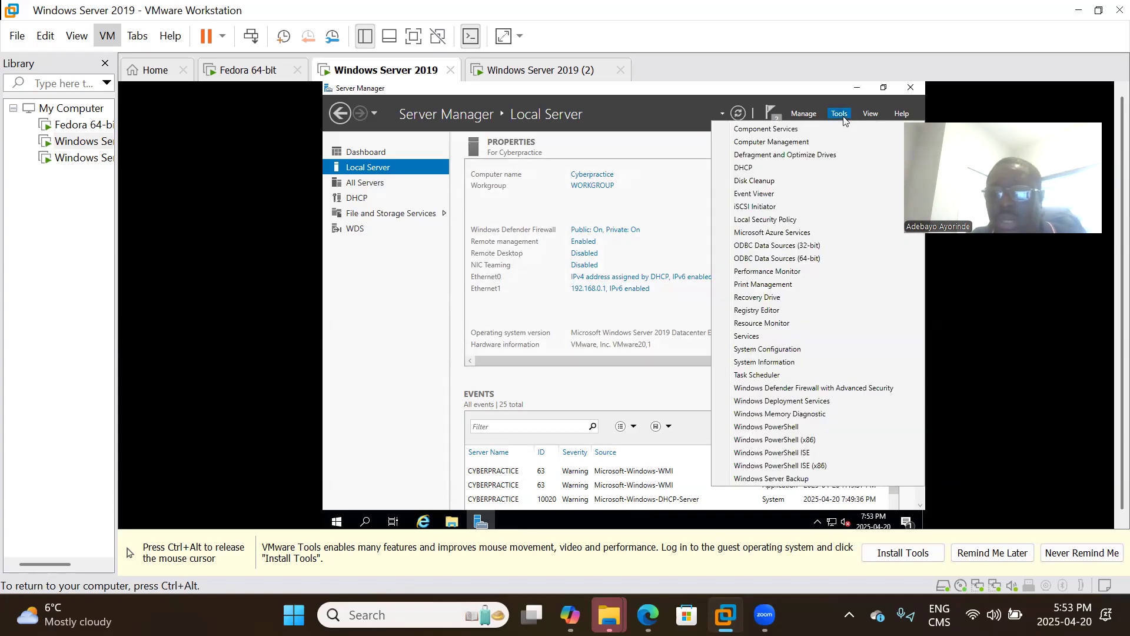
click(789, 403)
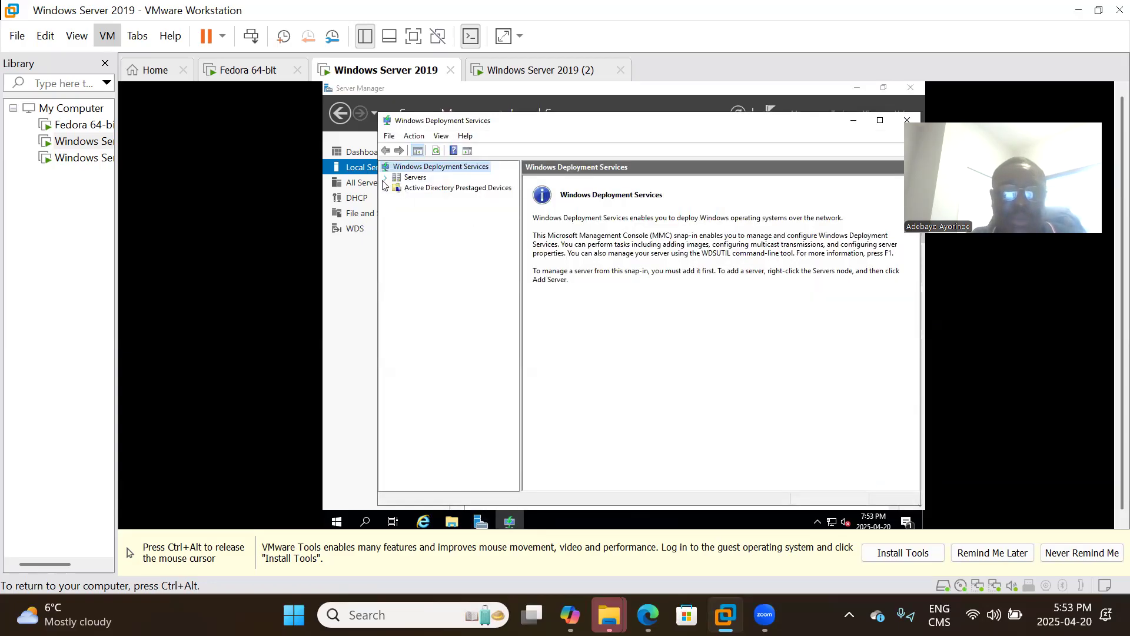
click(386, 177)
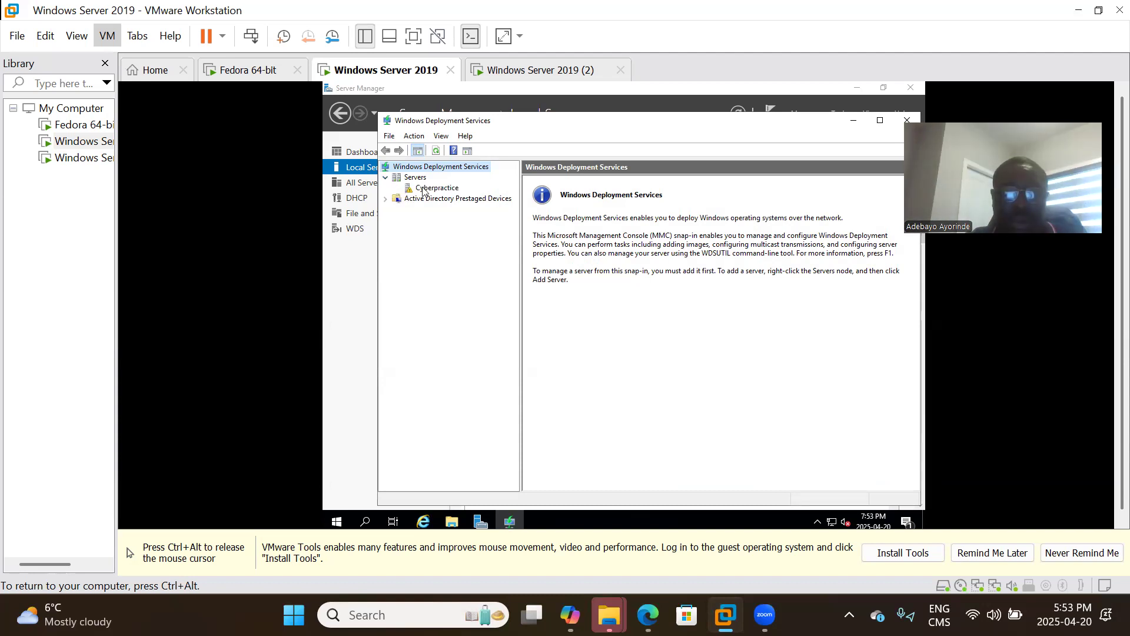
Configure Cyberpractice as standalone WDS using C:\RemoteInstall, keeping proxy DHCP options, answering all clients.
right_click(423, 190)
click(452, 196)
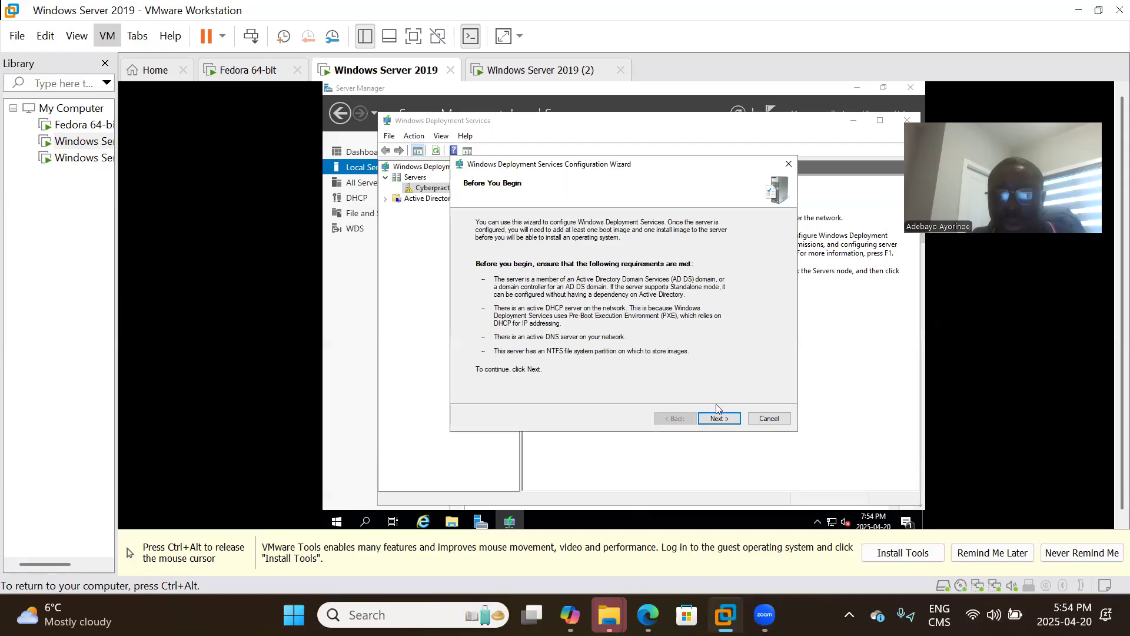
click(718, 419)
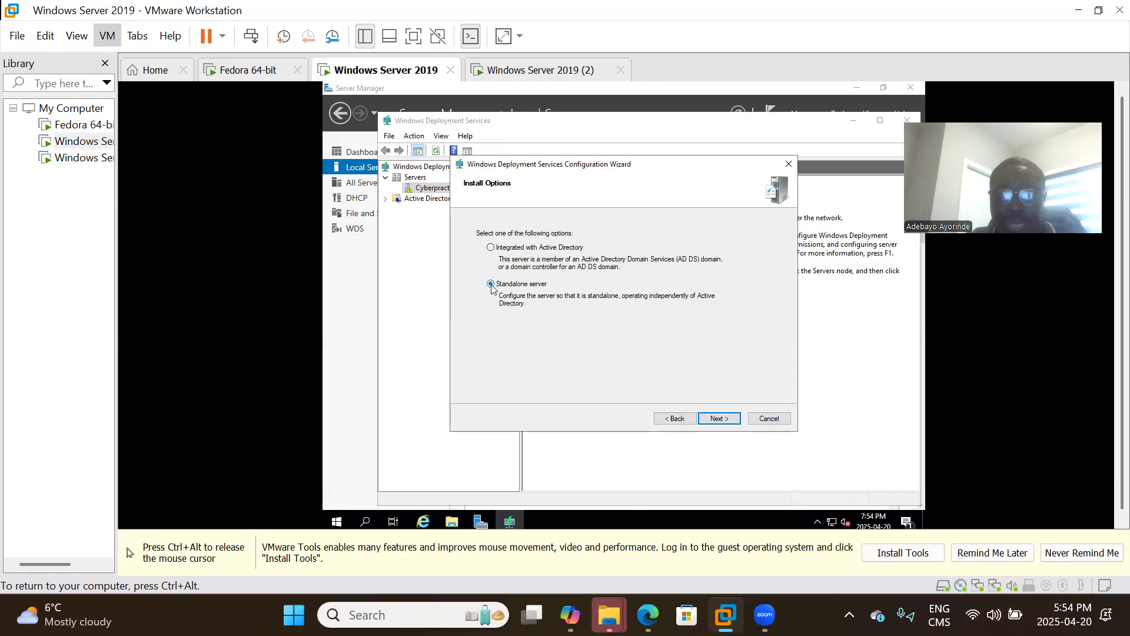
click(719, 419)
click(719, 419)
click(674, 335)
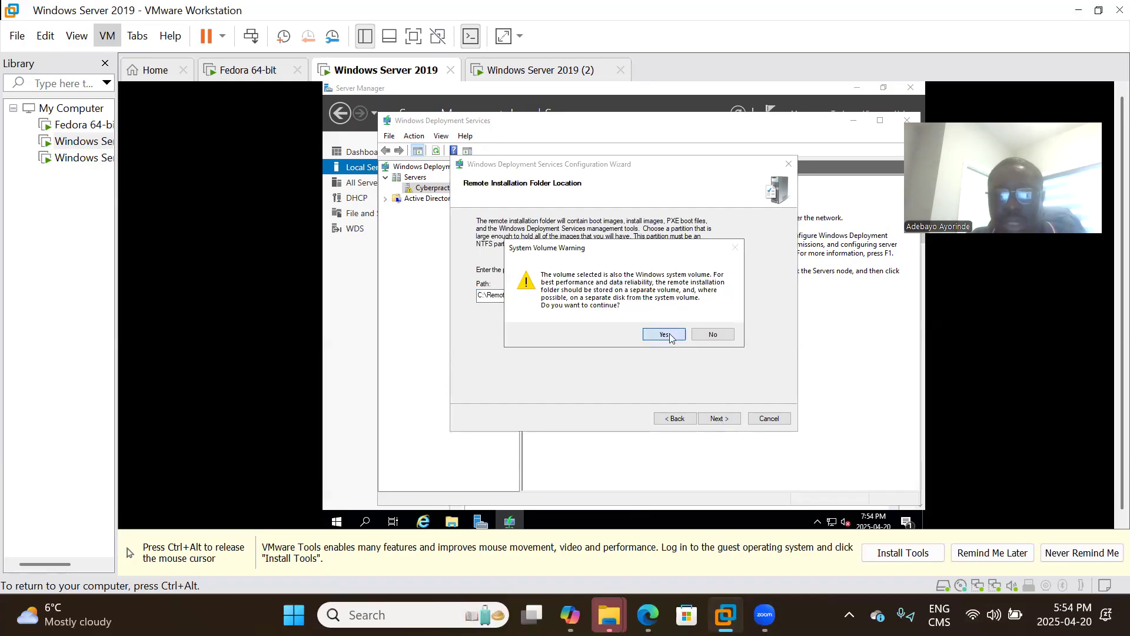
click(732, 420)
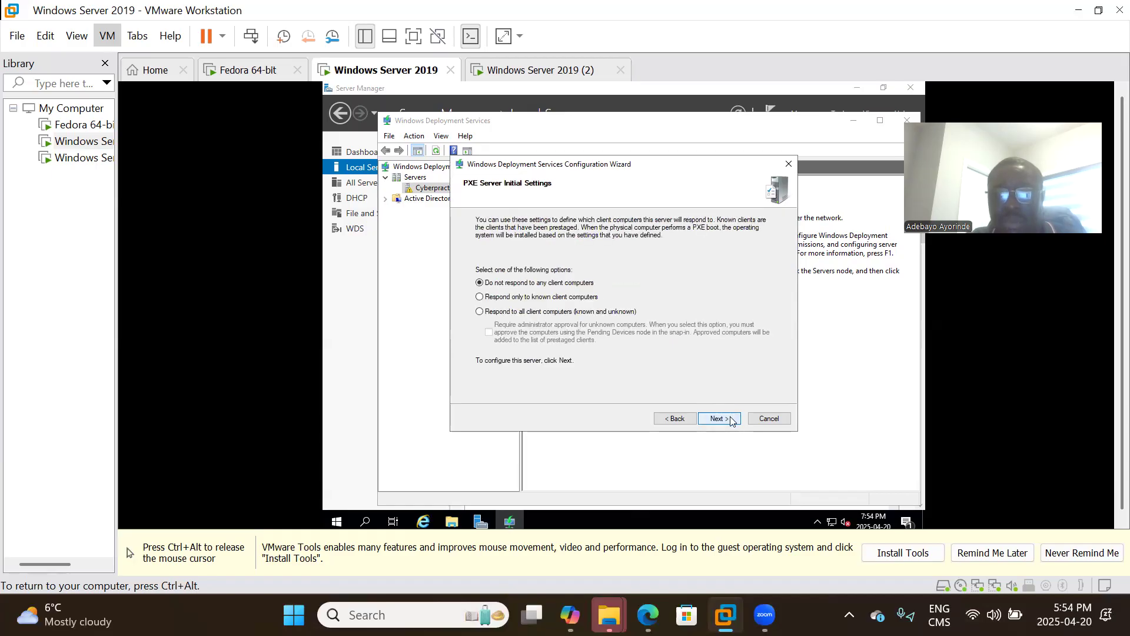
click(533, 312)
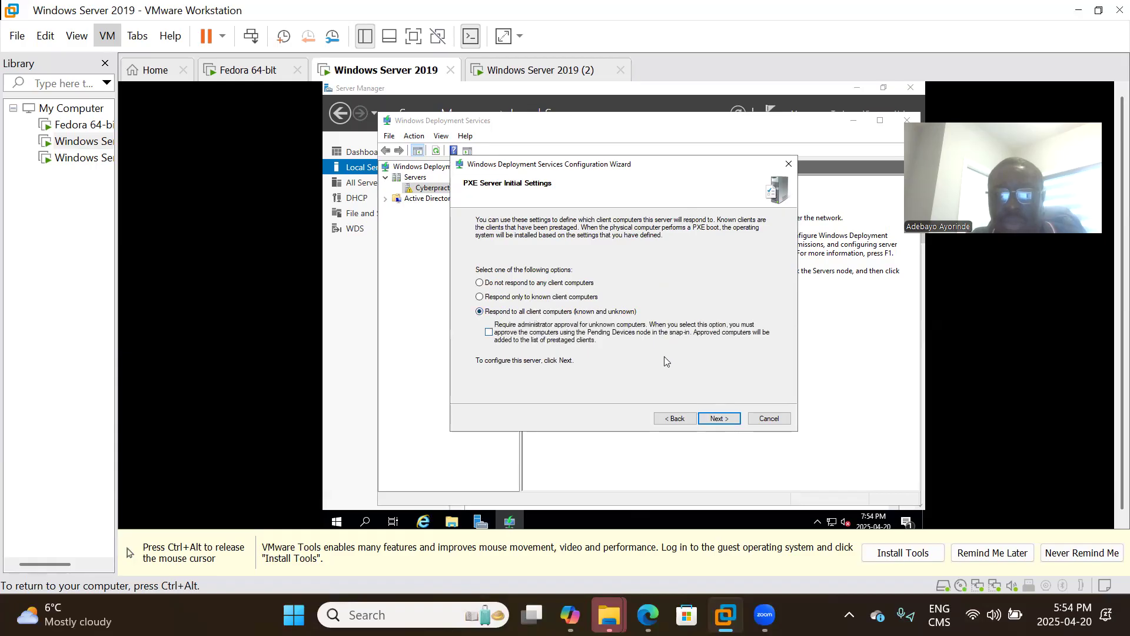
click(721, 418)
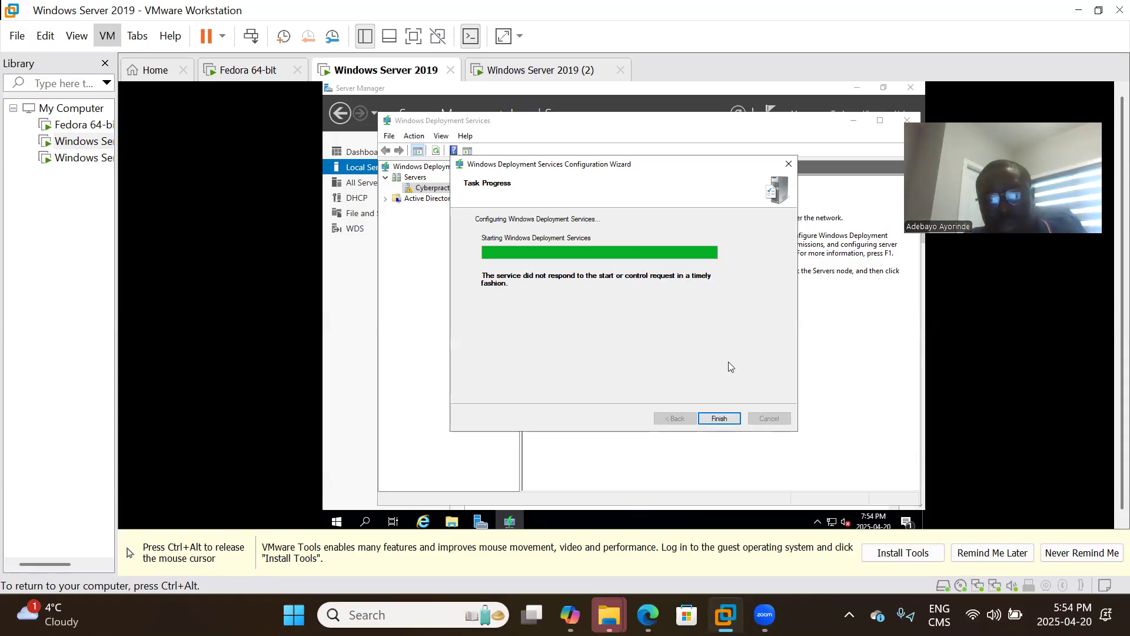
click(721, 418)
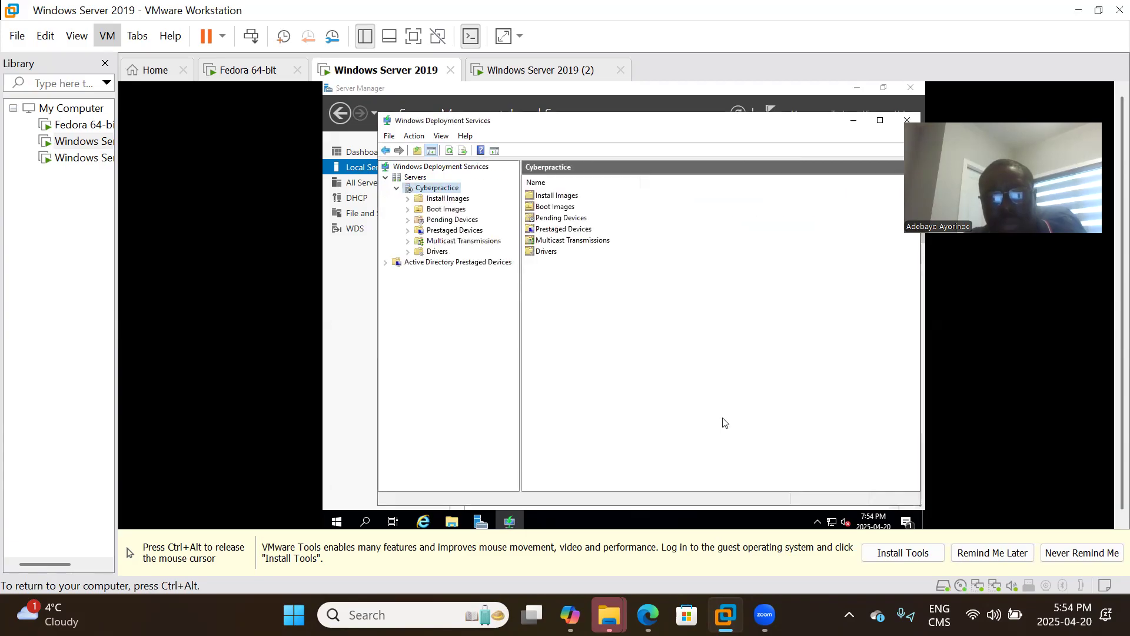
Start adding an install image under Install Images into a new group named ImageGroup1.
right_click(458, 201)
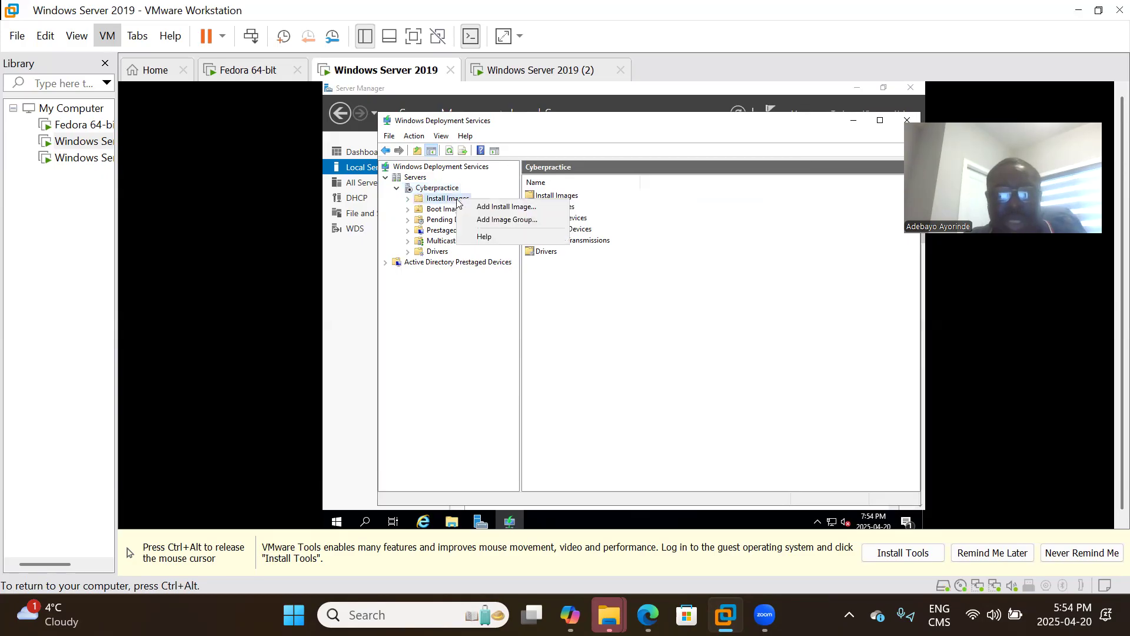
click(489, 207)
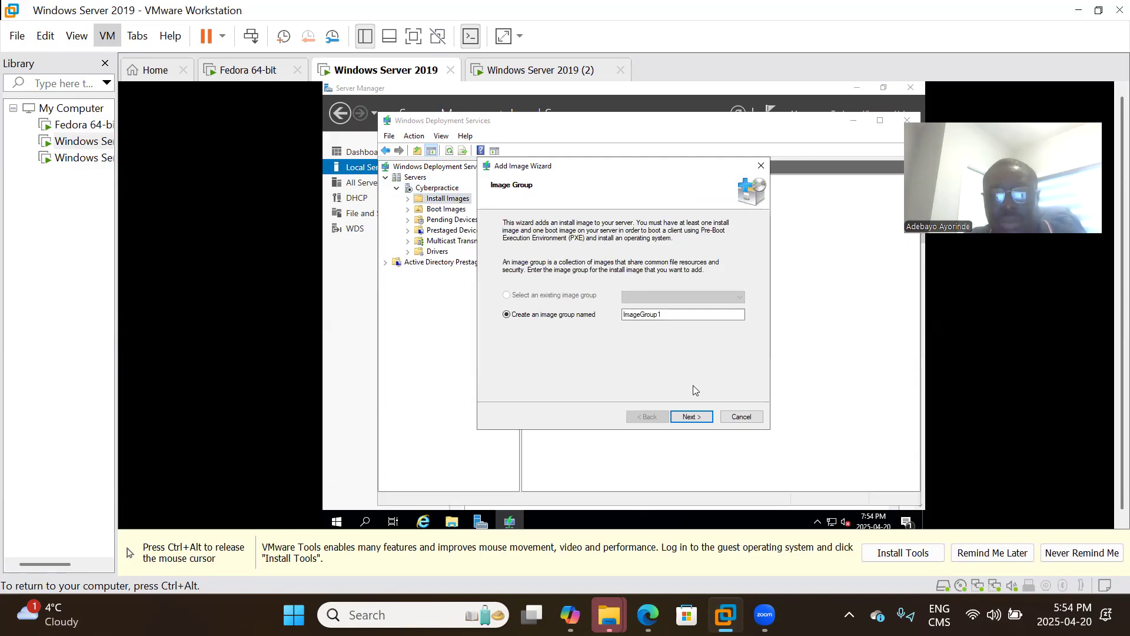
click(691, 420)
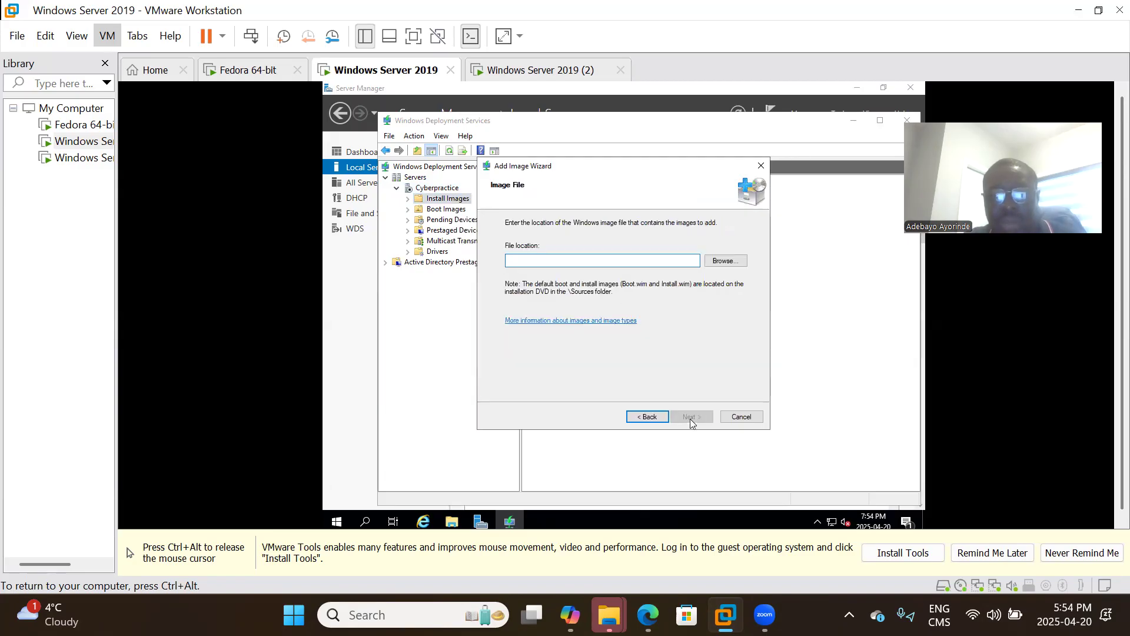
Select D:\sources\install.wim and keep all four Windows Server 2019 images checked.
click(734, 265)
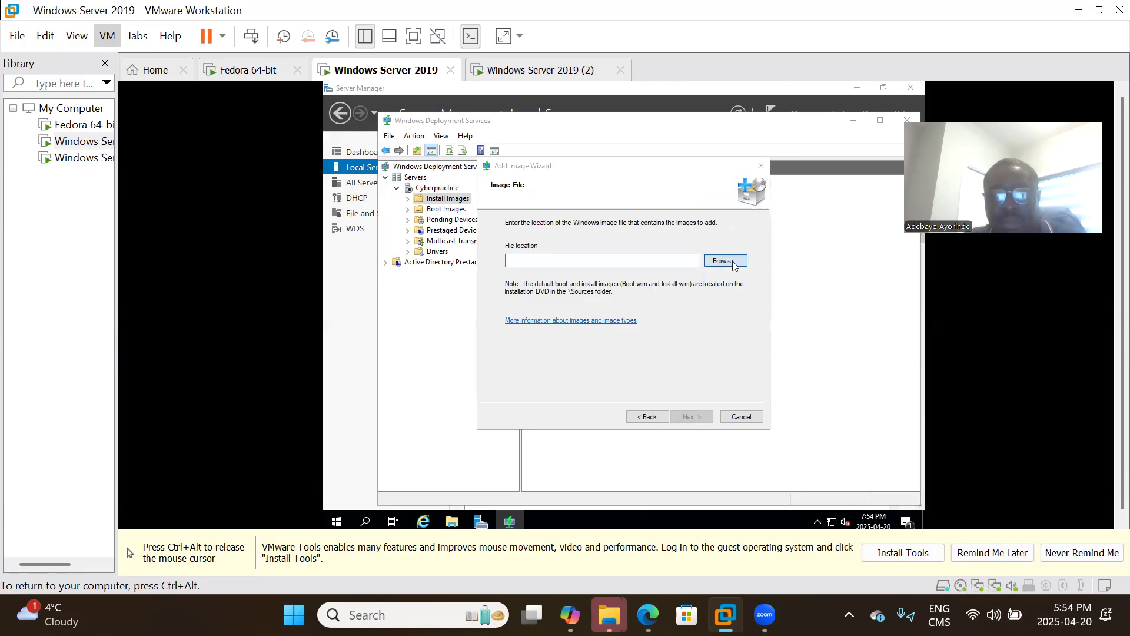
click(545, 343)
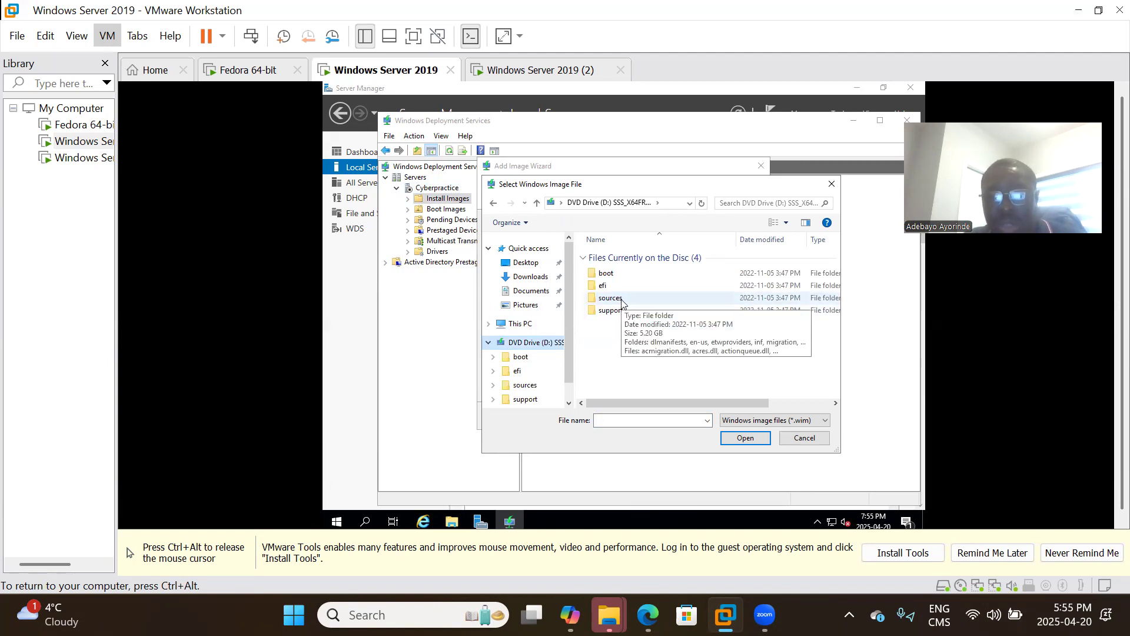
double_click(622, 302)
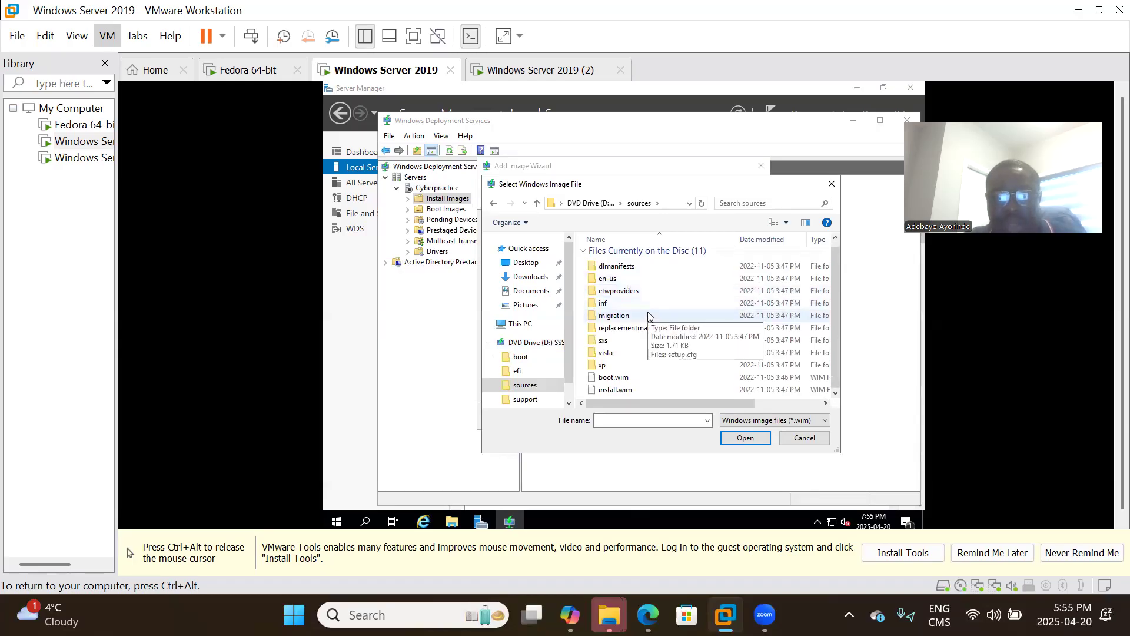
scroll(618, 392, down, 1)
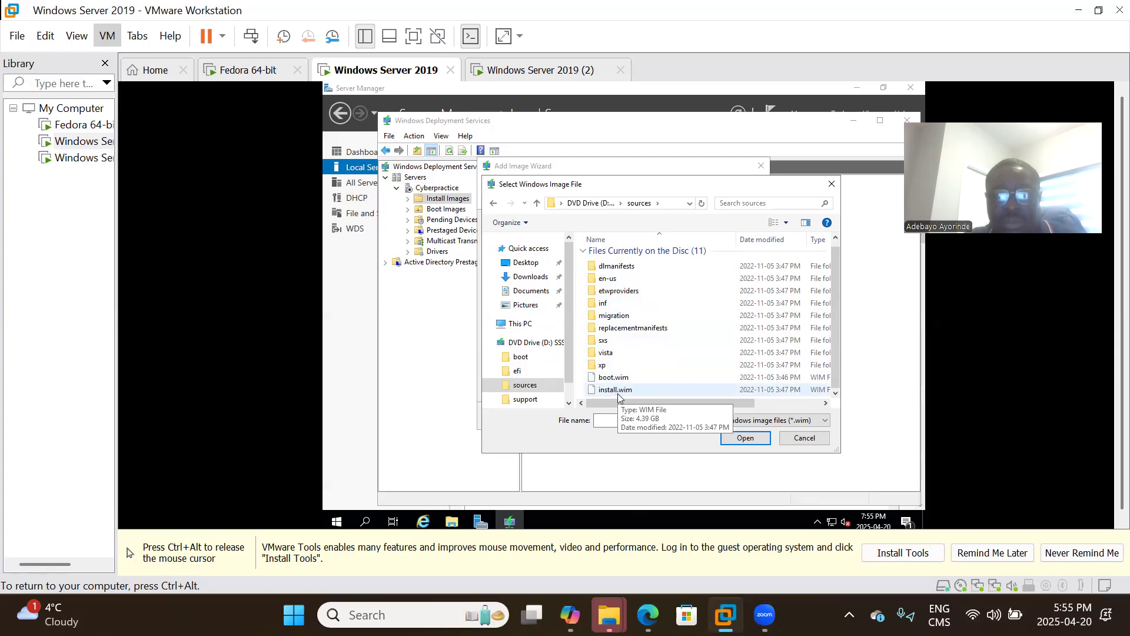
double_click(625, 390)
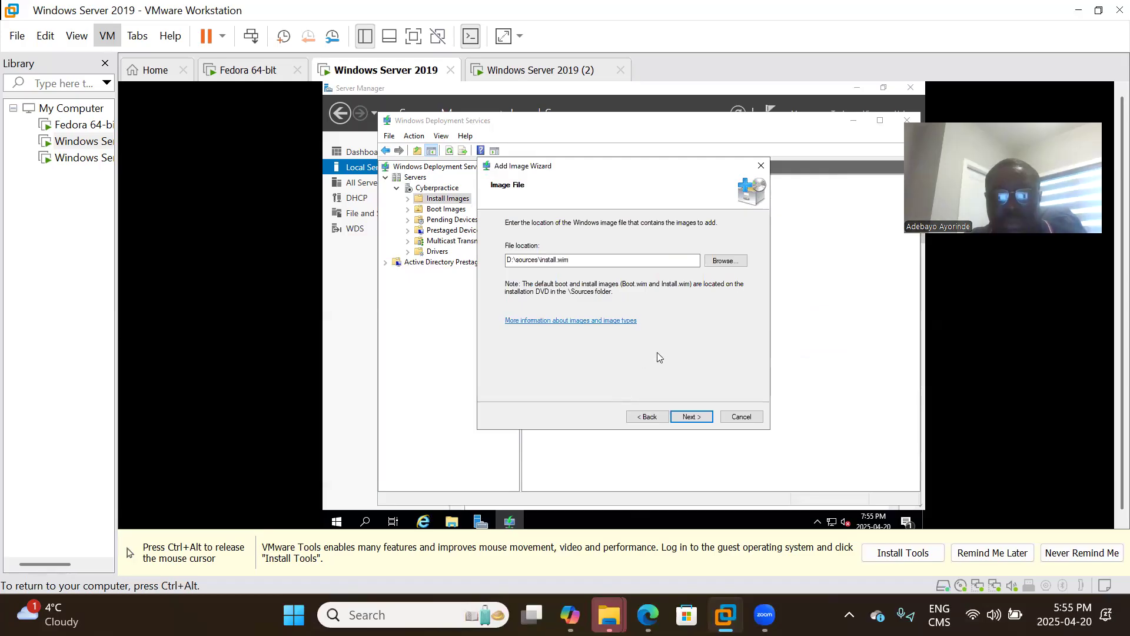
click(691, 416)
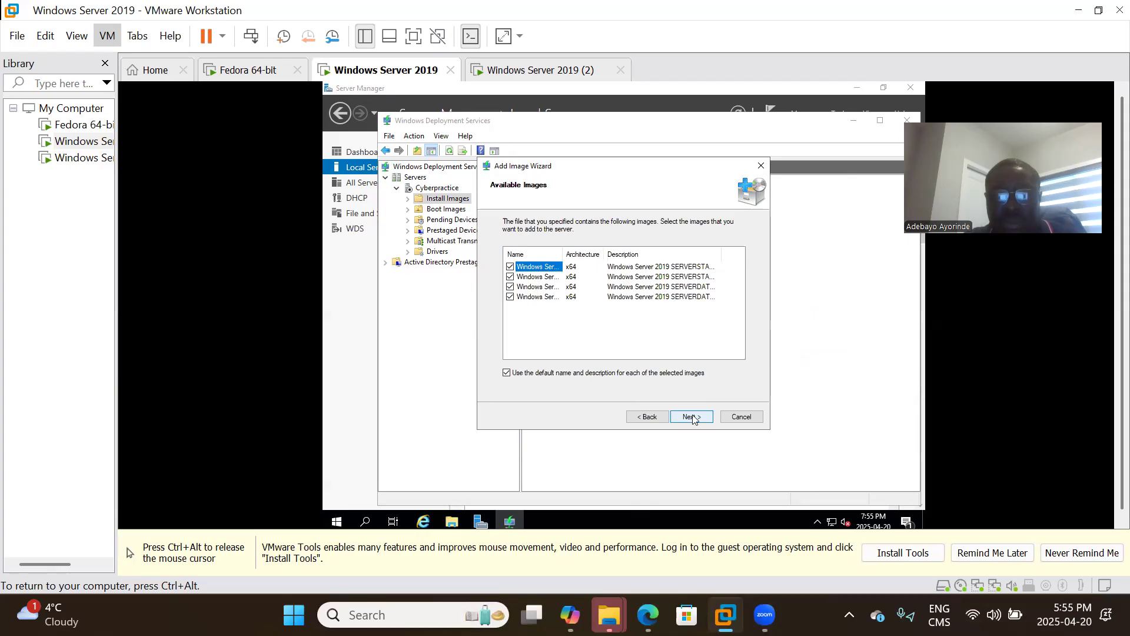
click(692, 416)
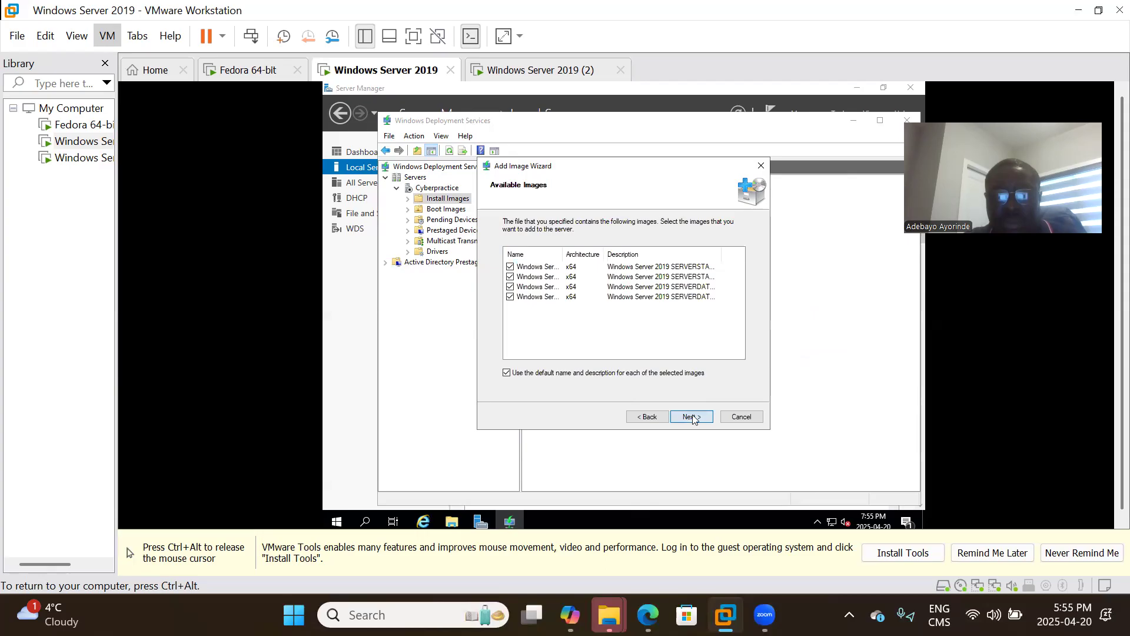
Confirm the summary, wait for the four images to copy into ImageGroup1, then finish the wizard.
click(692, 416)
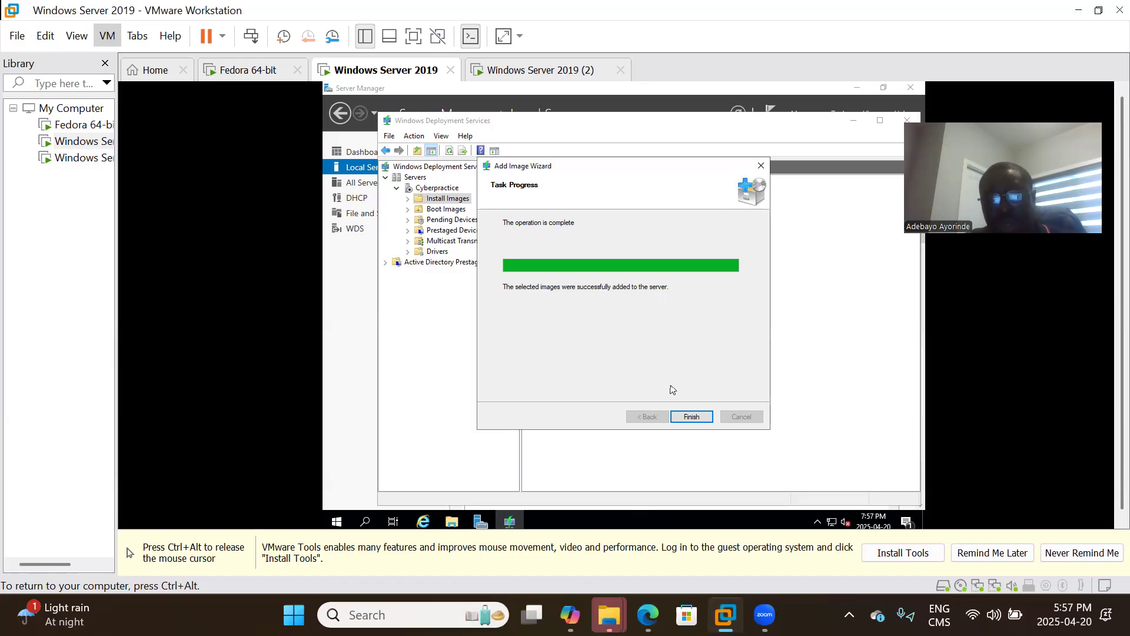
click(696, 416)
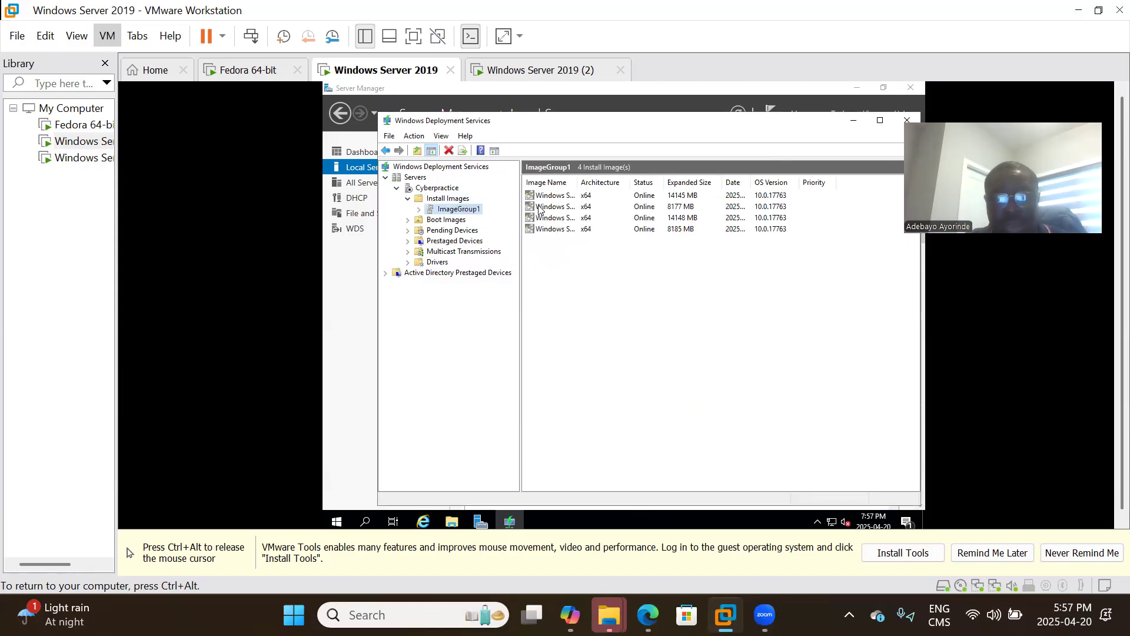
Add boot.wim as a boot image under Boot Images, keeping its default name.
click(446, 222)
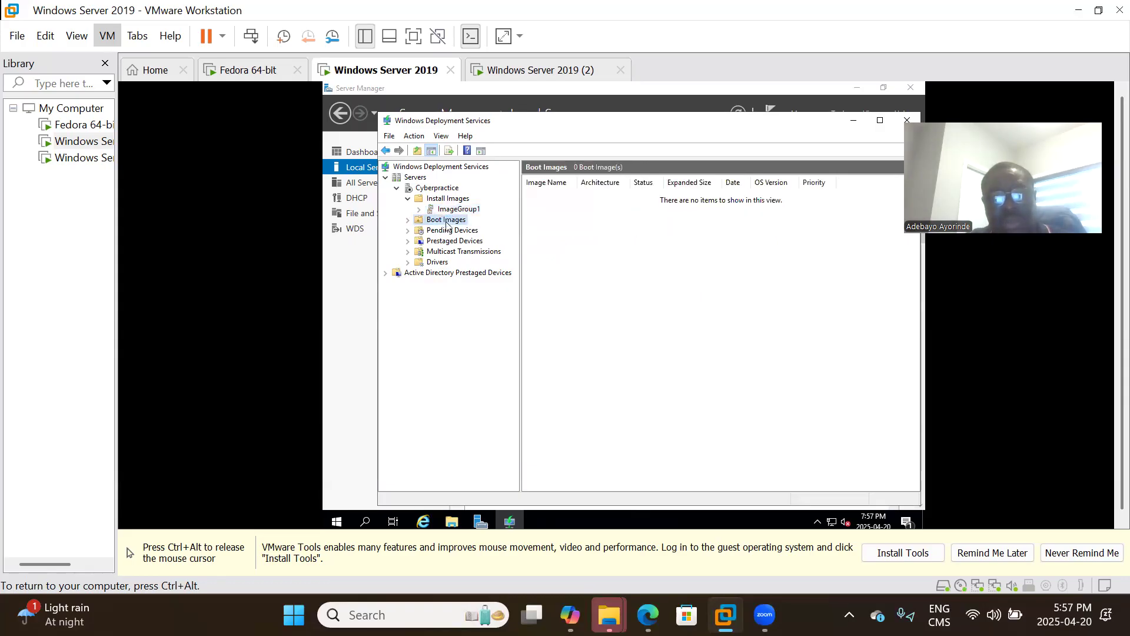
right_click(446, 224)
click(481, 229)
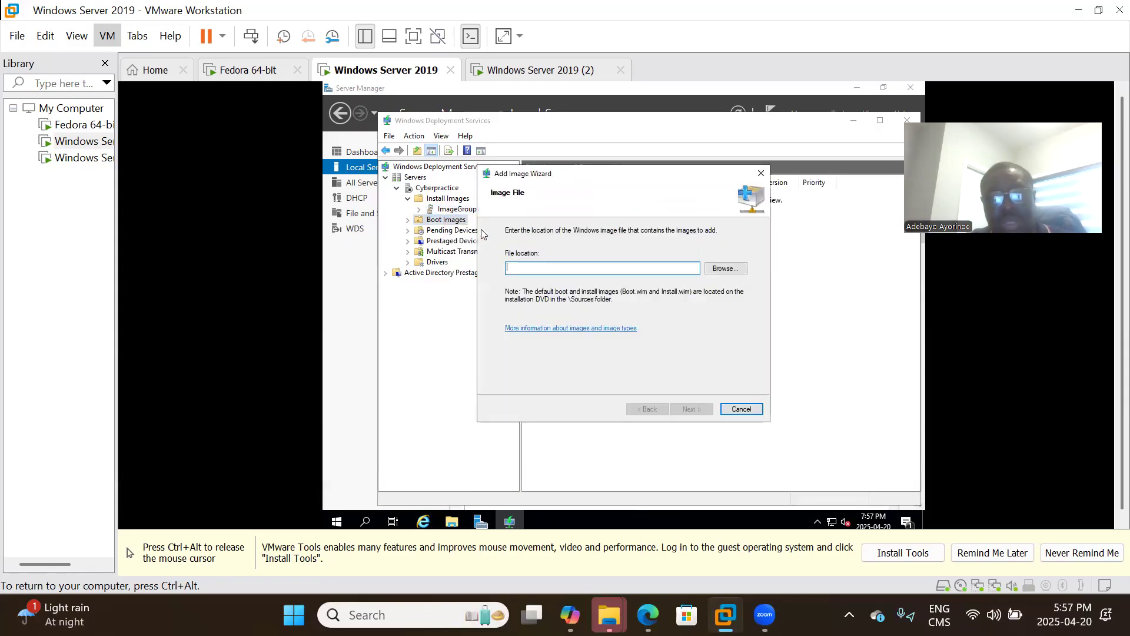
click(726, 269)
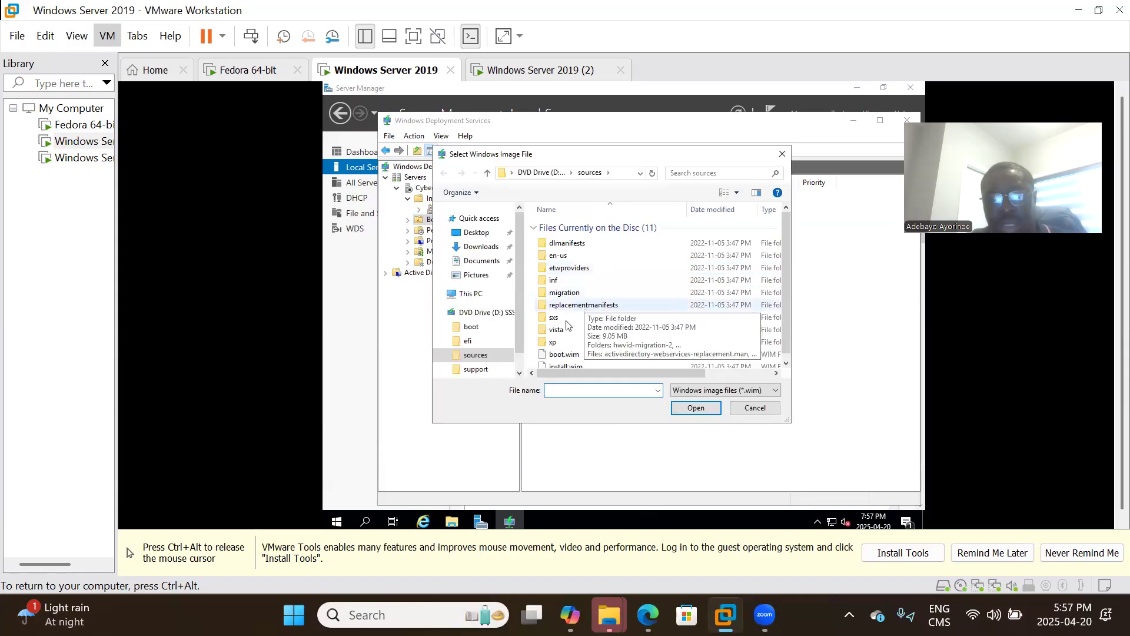
double_click(568, 355)
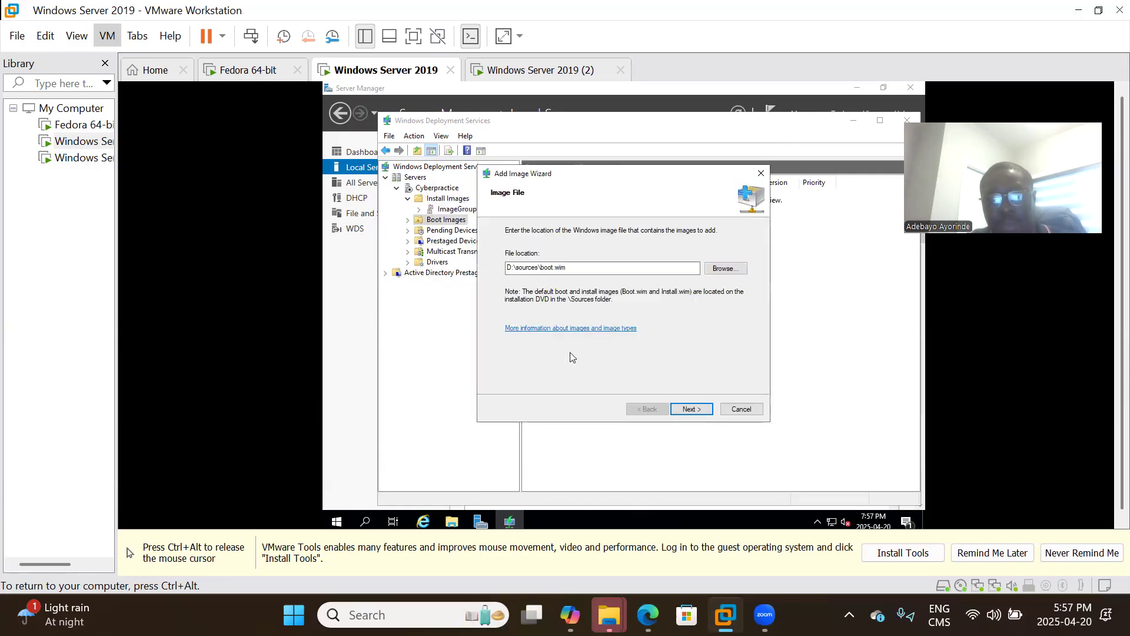
click(702, 411)
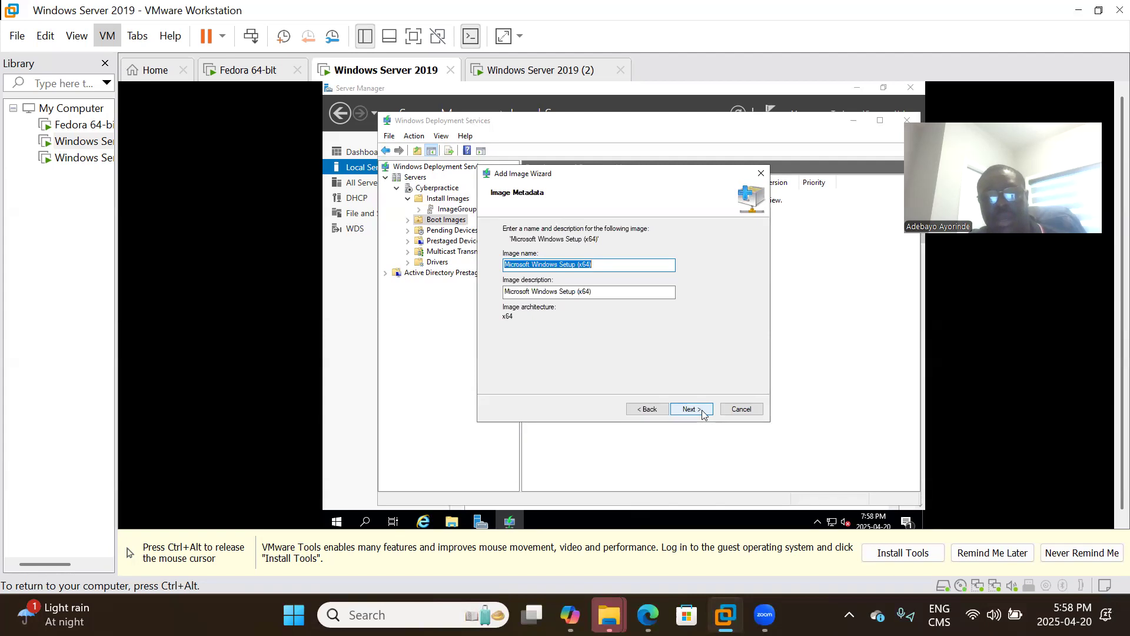
click(702, 410)
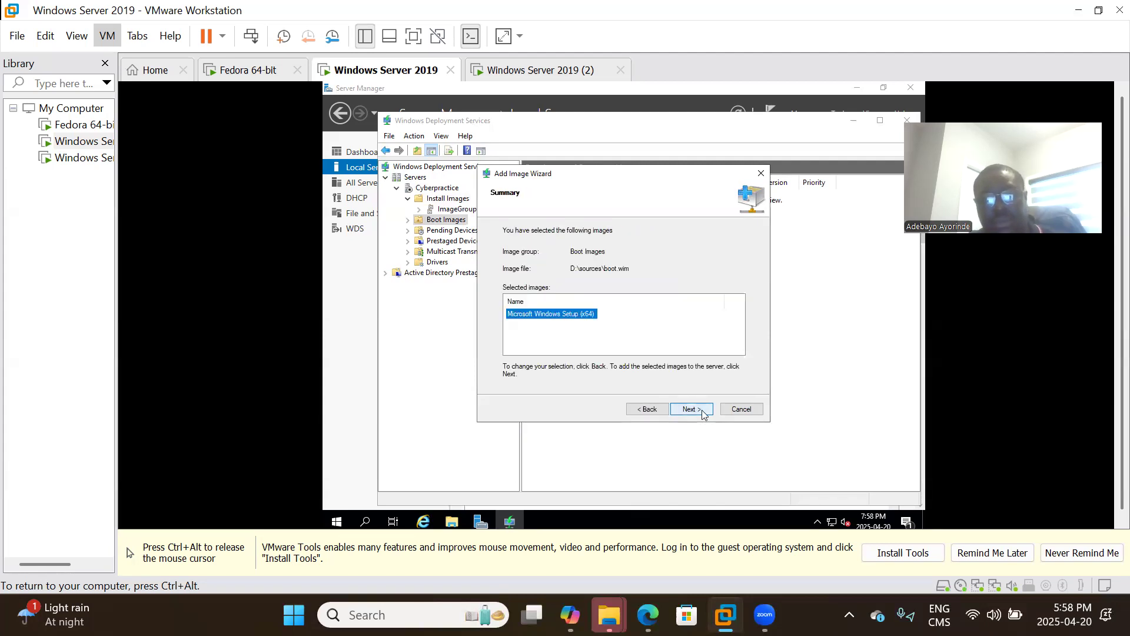
click(703, 411)
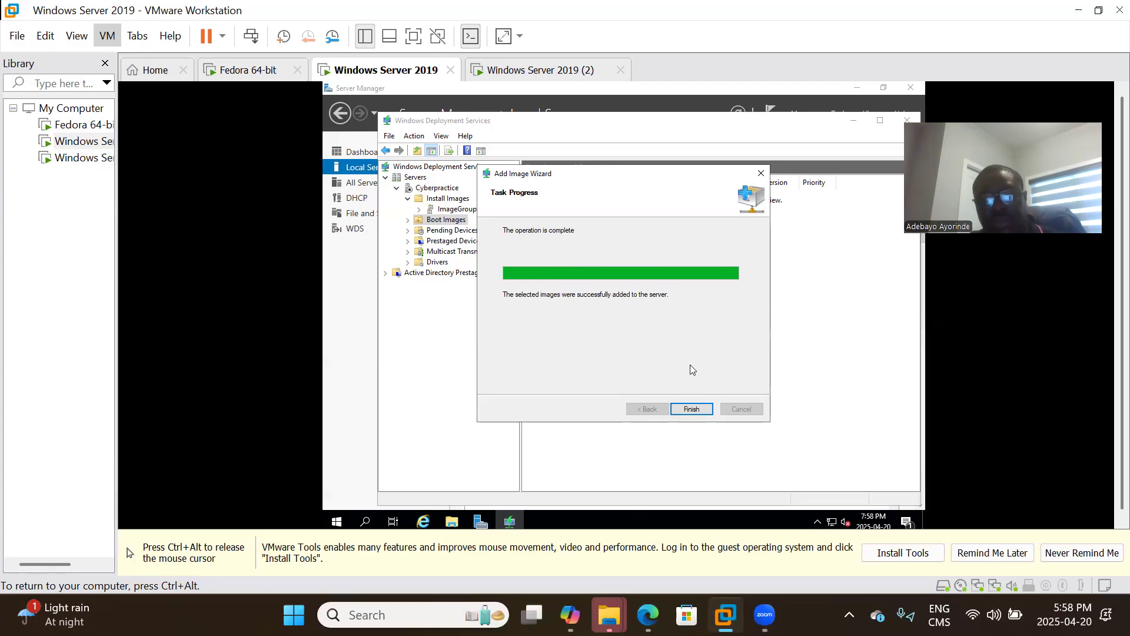
Close the completed wizard and recapture input into the virtual machine.
click(691, 409)
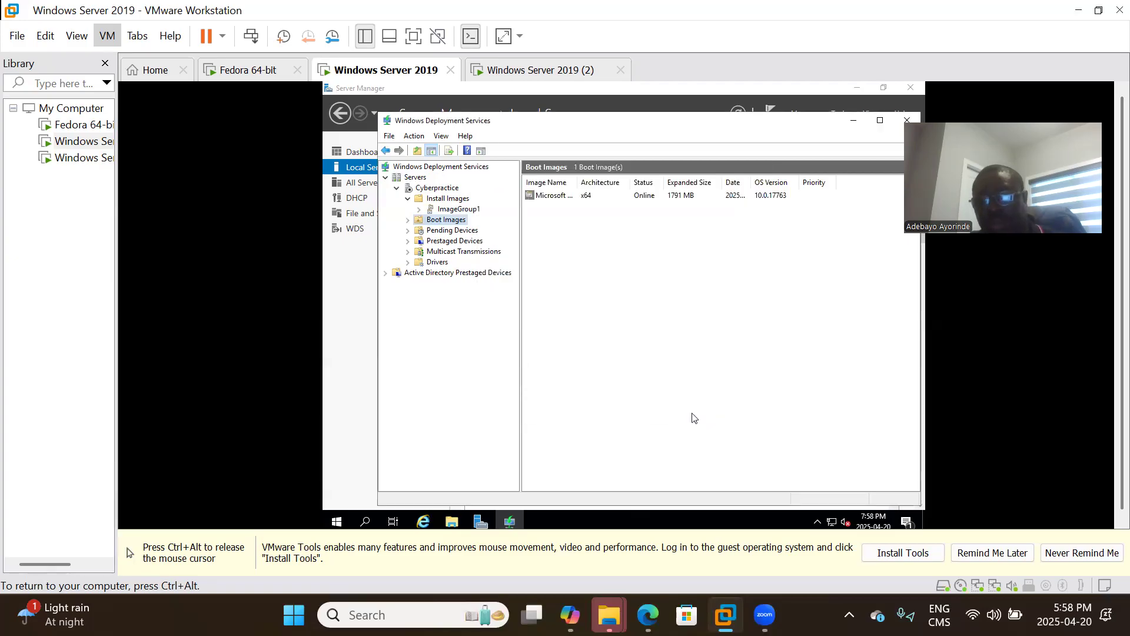
key(ctrl+alt)
click(923, 507)
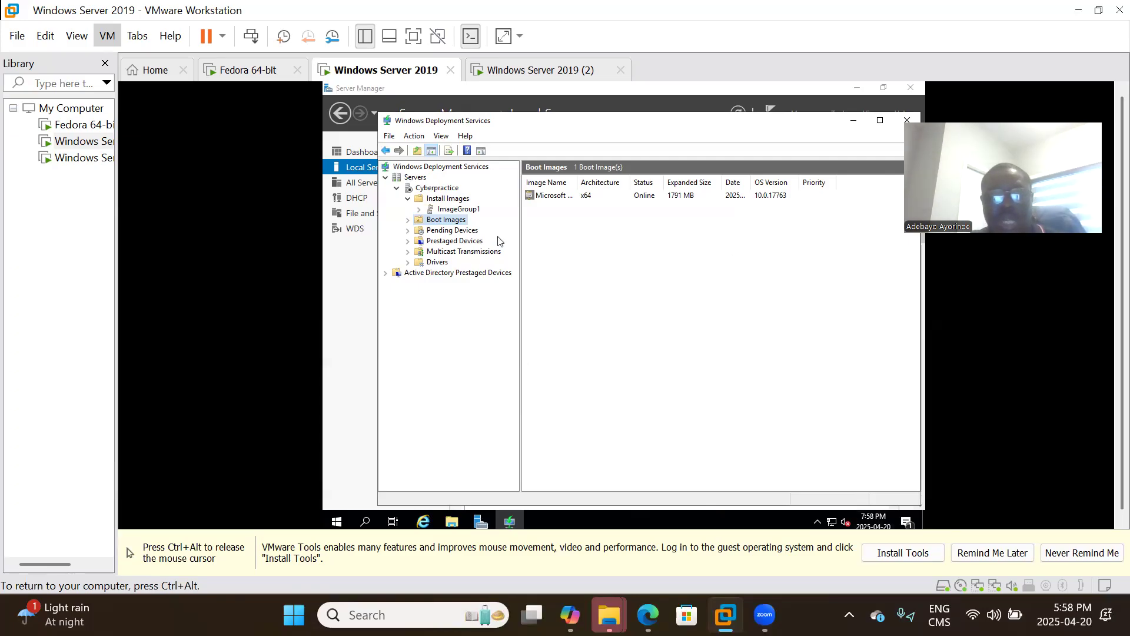
Start WDS on Cyberpractice via All Tasks > Start, acknowledge success, and close the console.
click(429, 190)
right_click(429, 190)
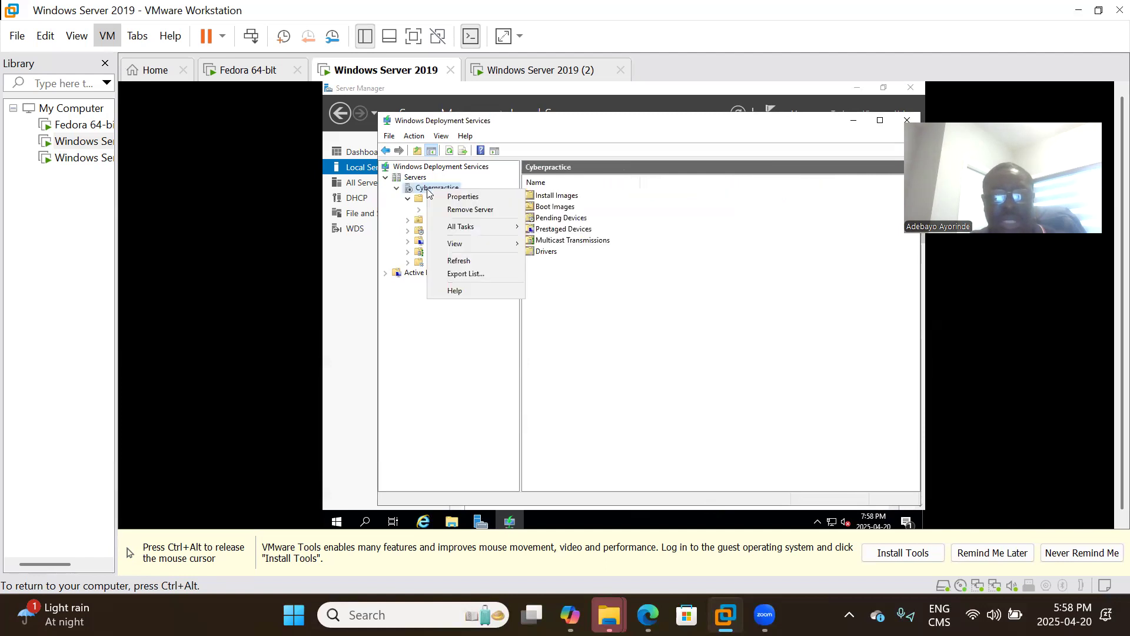
mouse_move(483, 227)
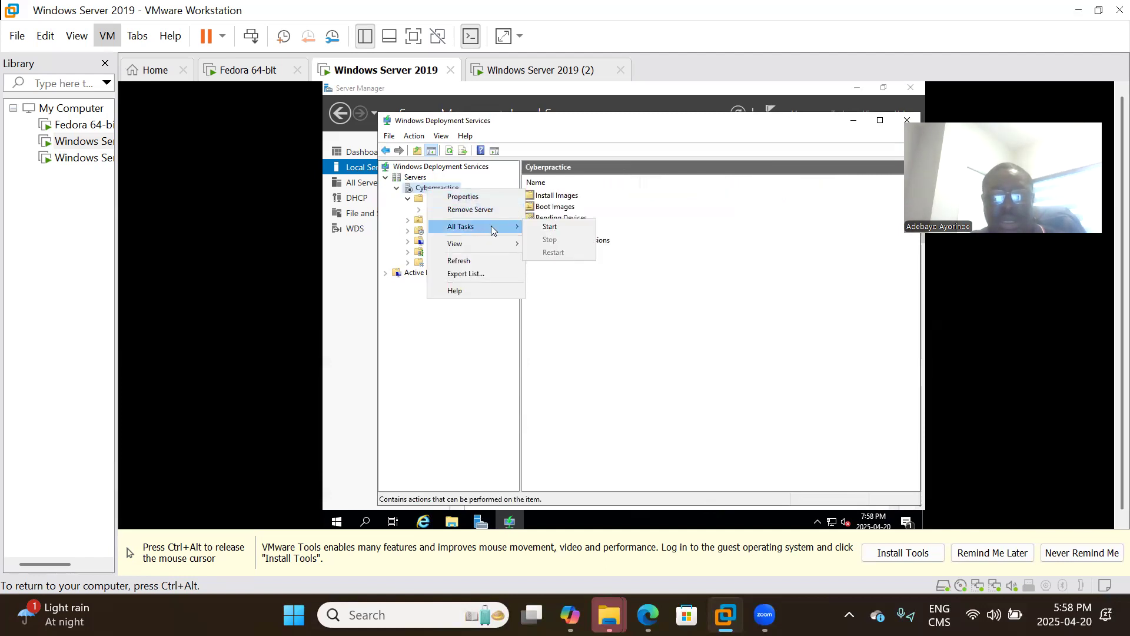
click(549, 227)
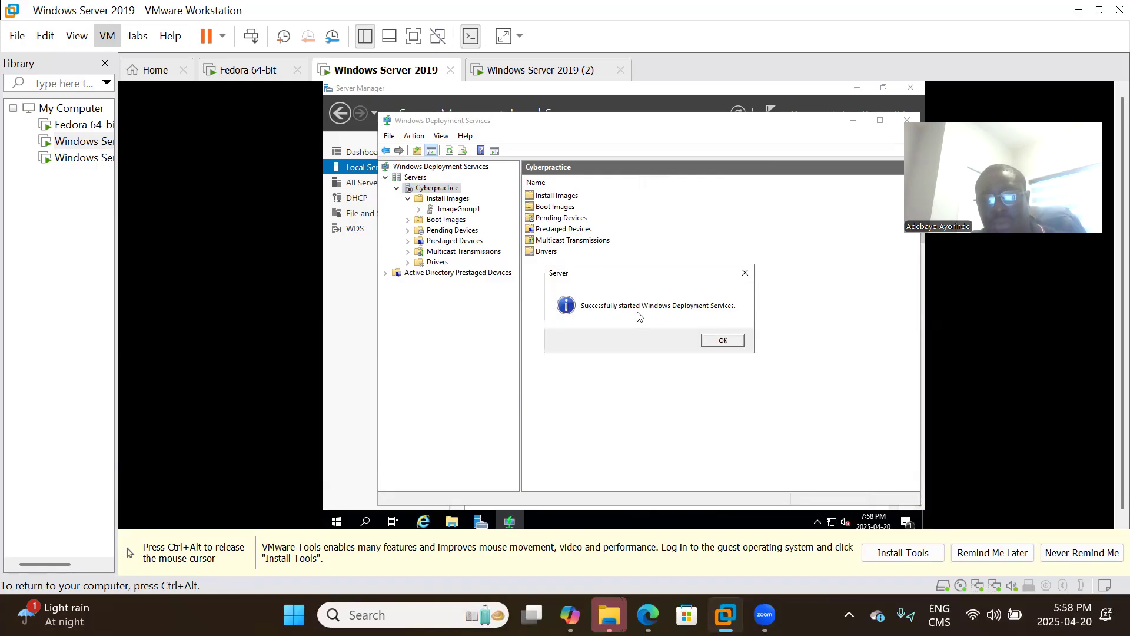
click(723, 341)
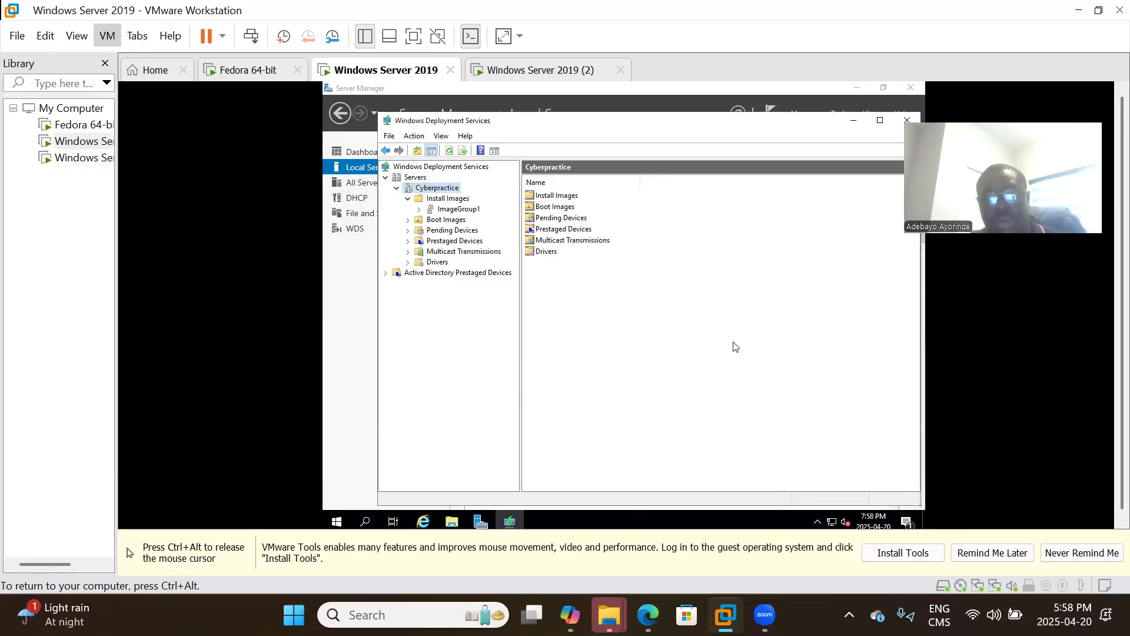
click(907, 120)
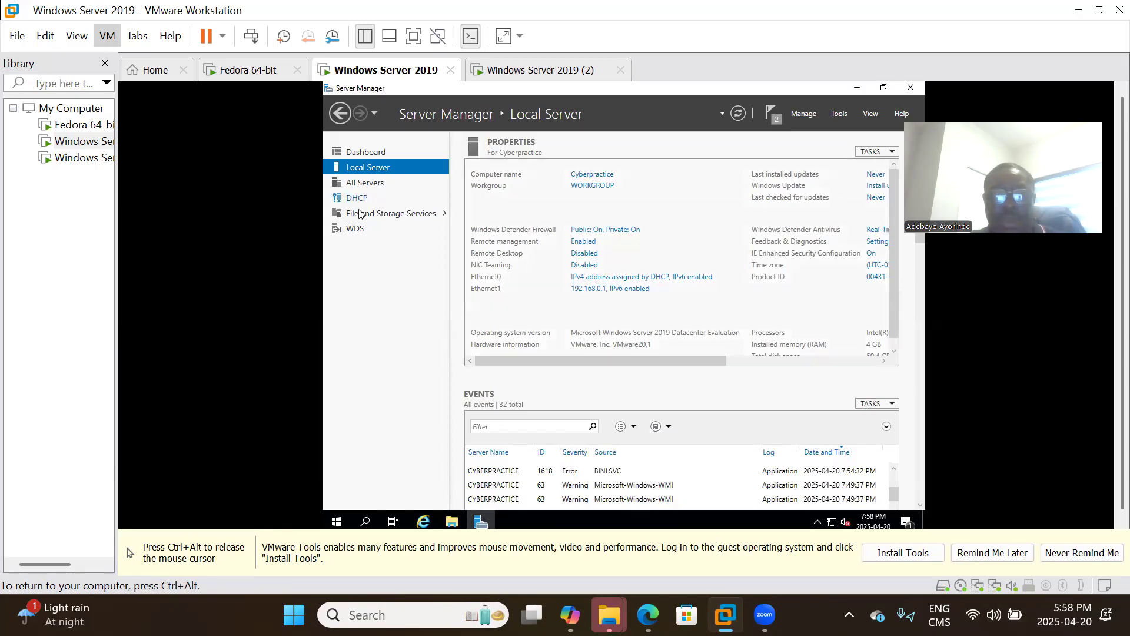
Start Performance Counters for the CYBERPRACTICE server on Server Manager's WDS page.
click(350, 230)
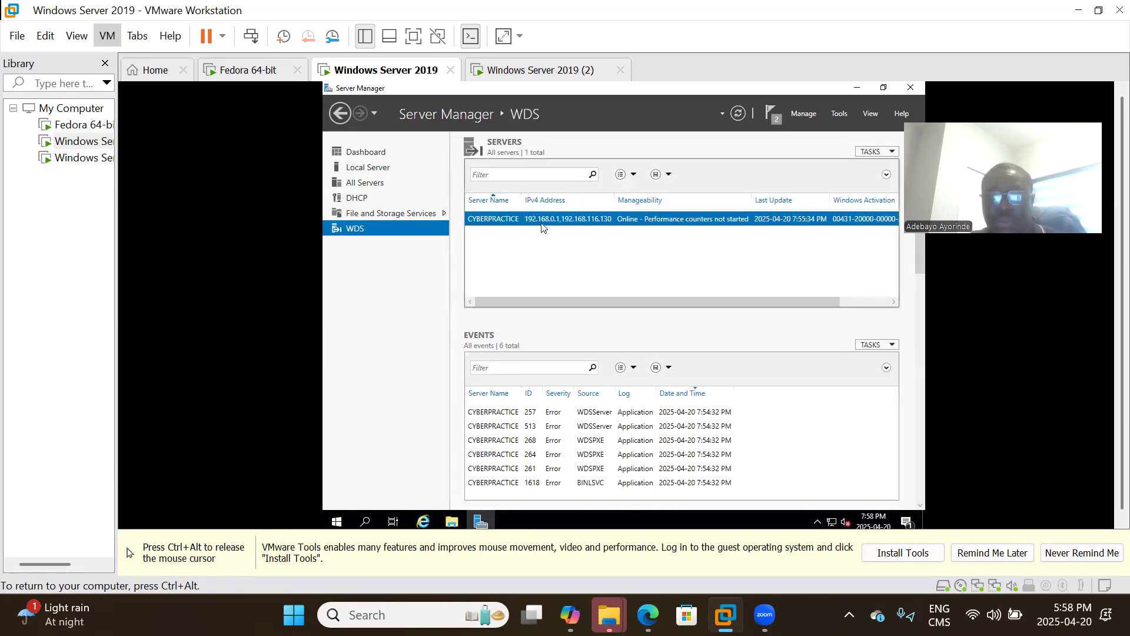
right_click(576, 218)
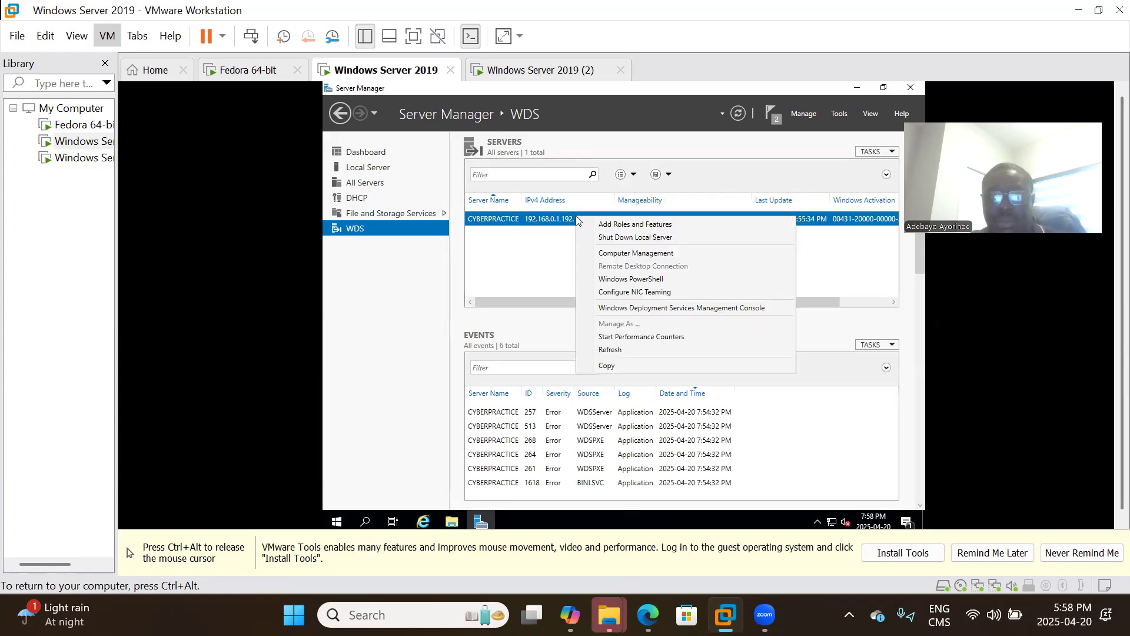
click(631, 337)
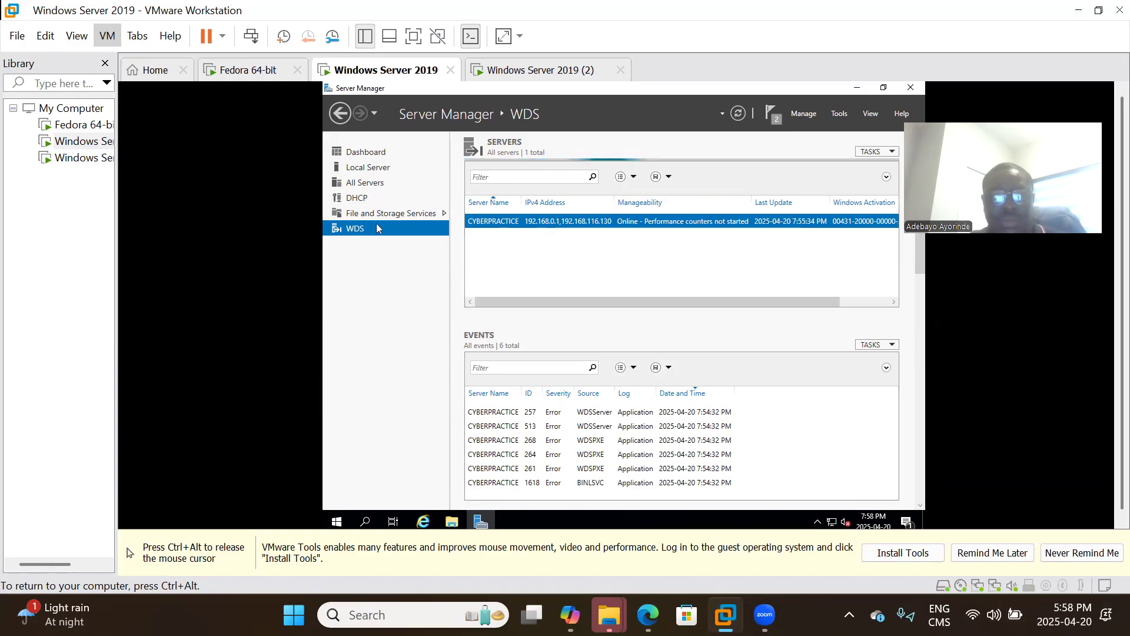
Check the DHCP page, return to WDS, and choose Never Remind Me on the VMware Tools reminder.
click(358, 198)
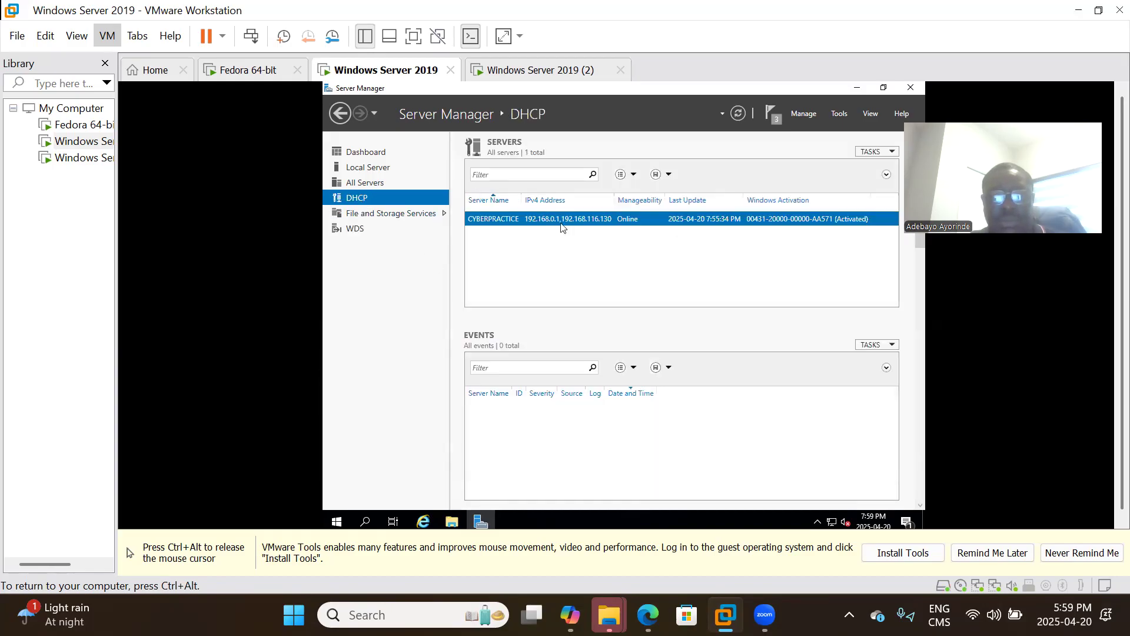
click(356, 229)
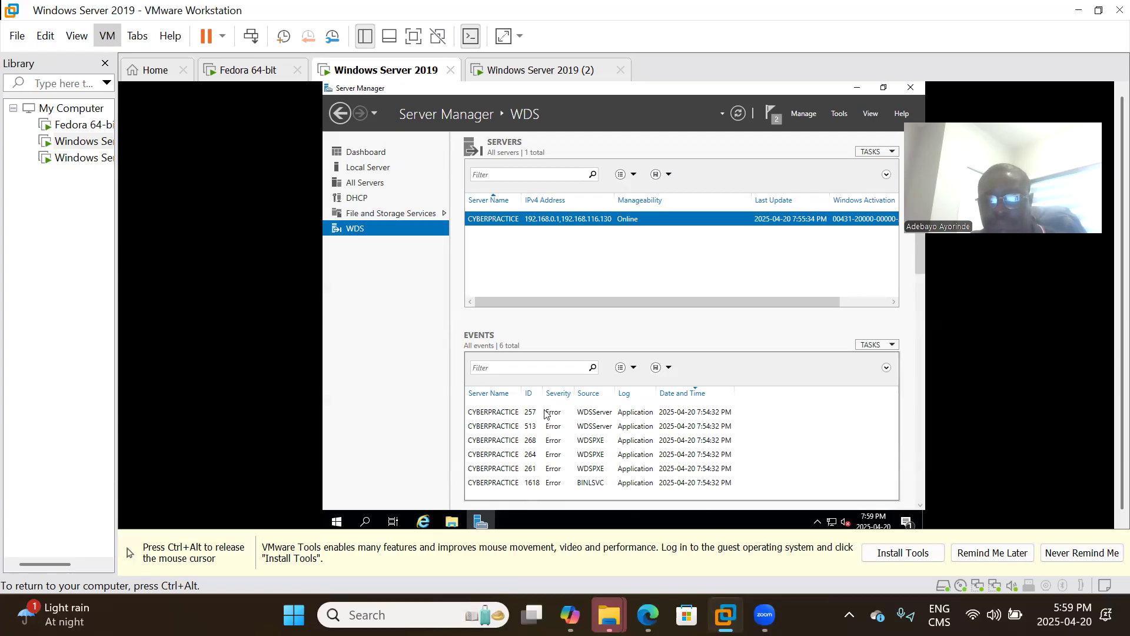
key(ctrl+alt)
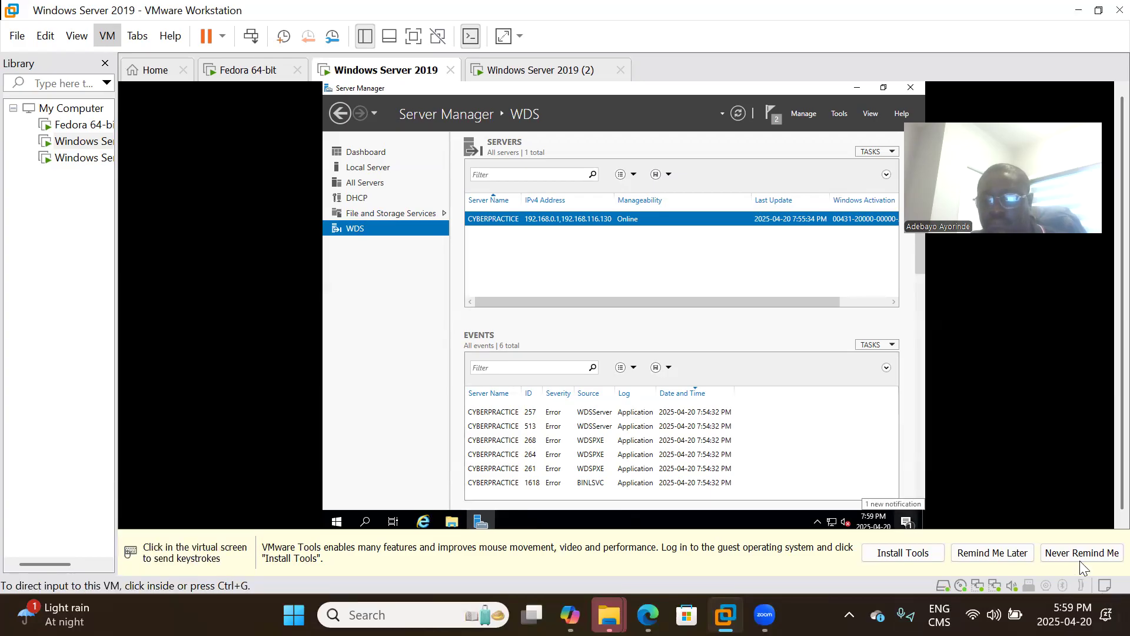
click(1004, 557)
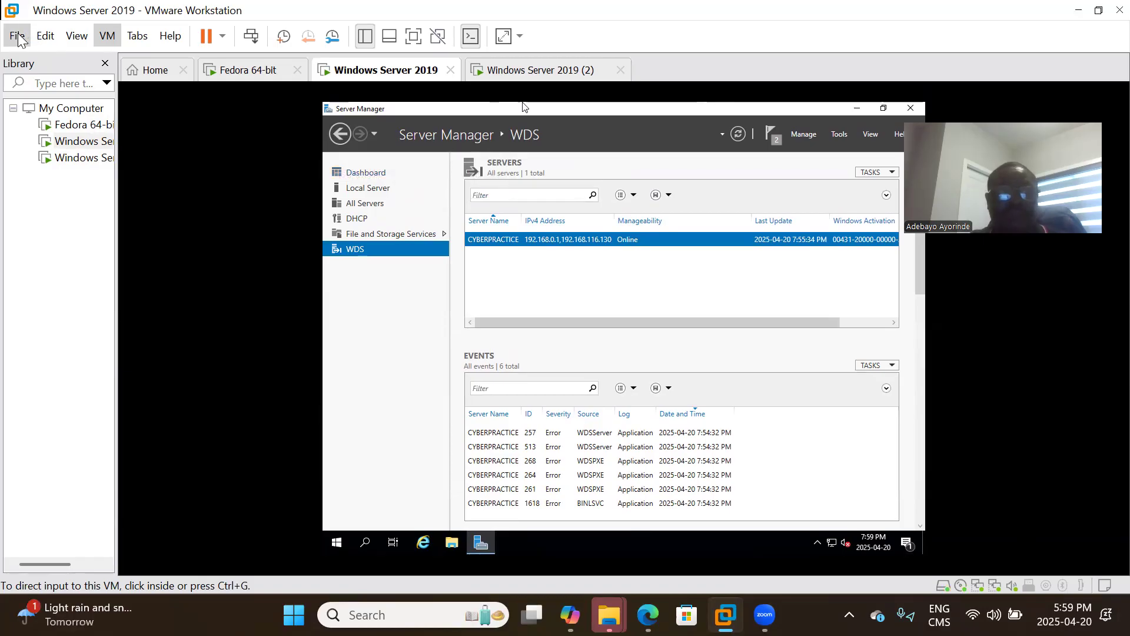
Shut down the Windows Server 2019 (2) guest via Power > Shut Down Guest and return to the main VM.
click(484, 72)
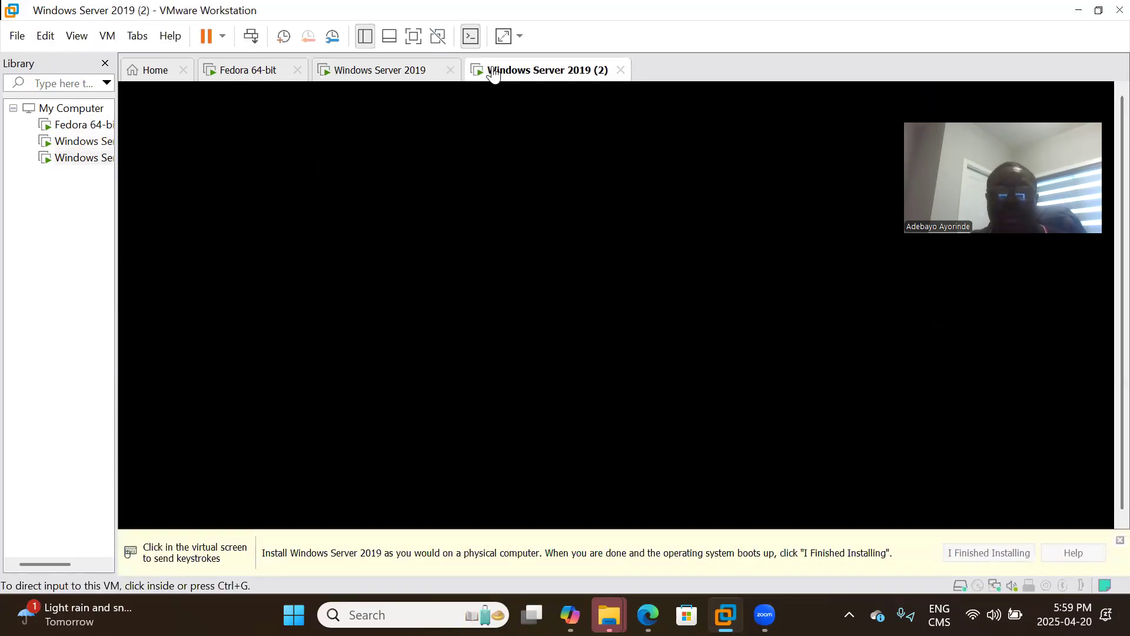
right_click(545, 77)
mouse_move(728, 105)
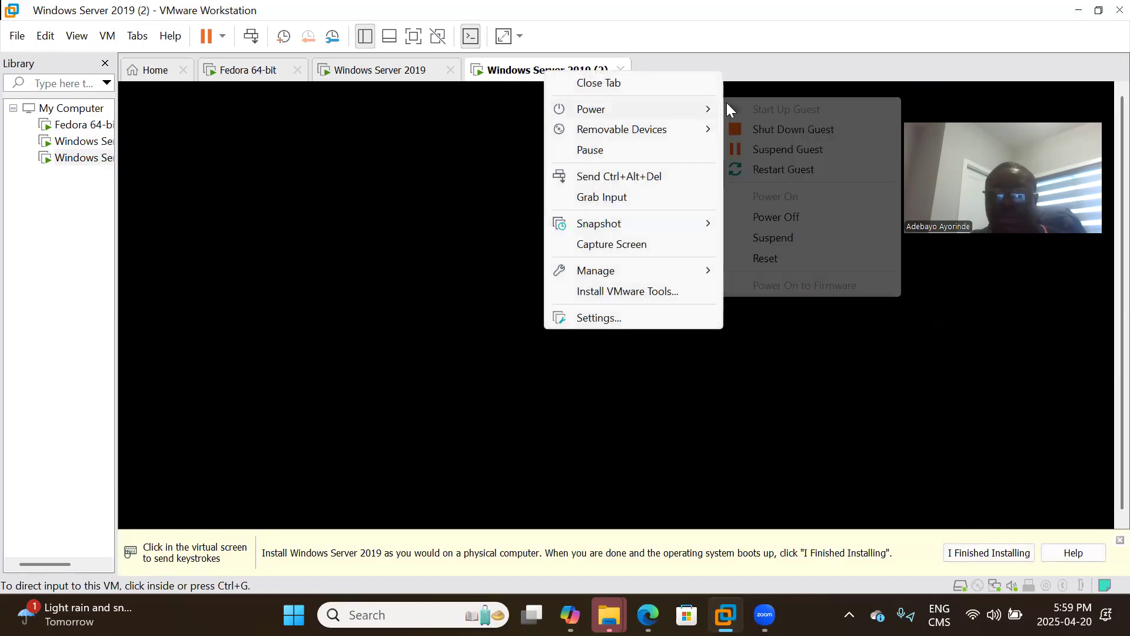
click(785, 133)
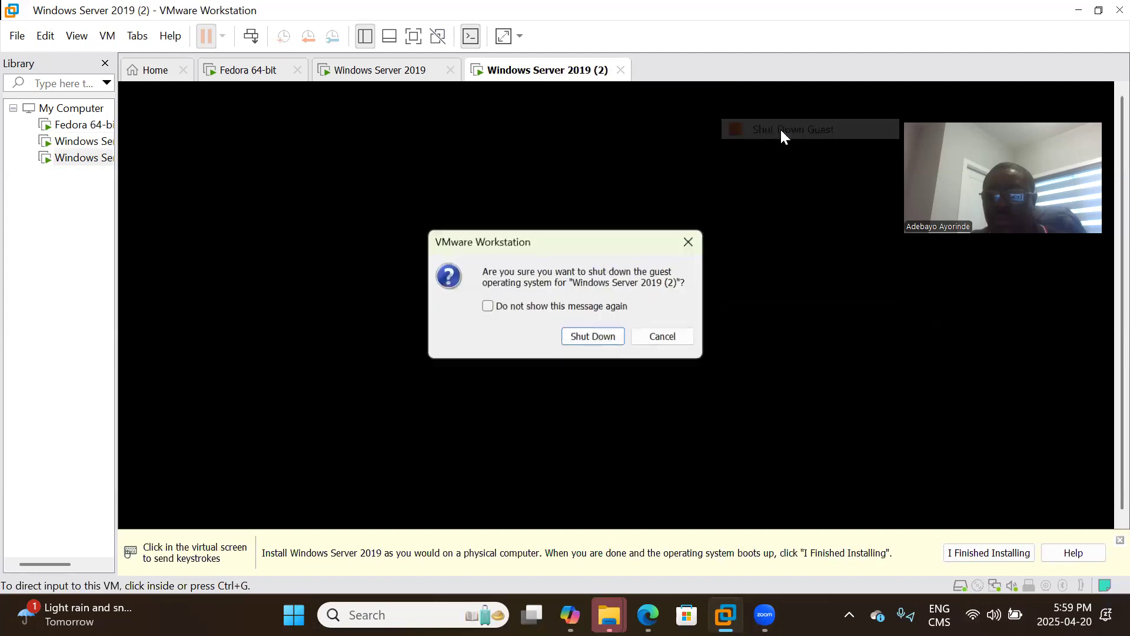
click(594, 337)
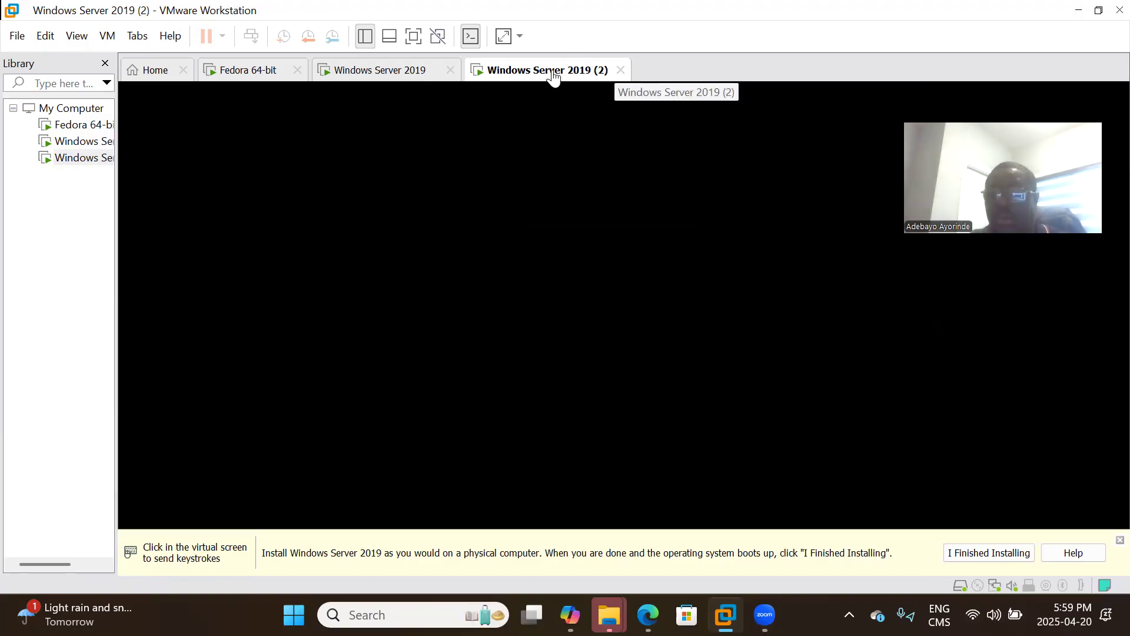
click(621, 71)
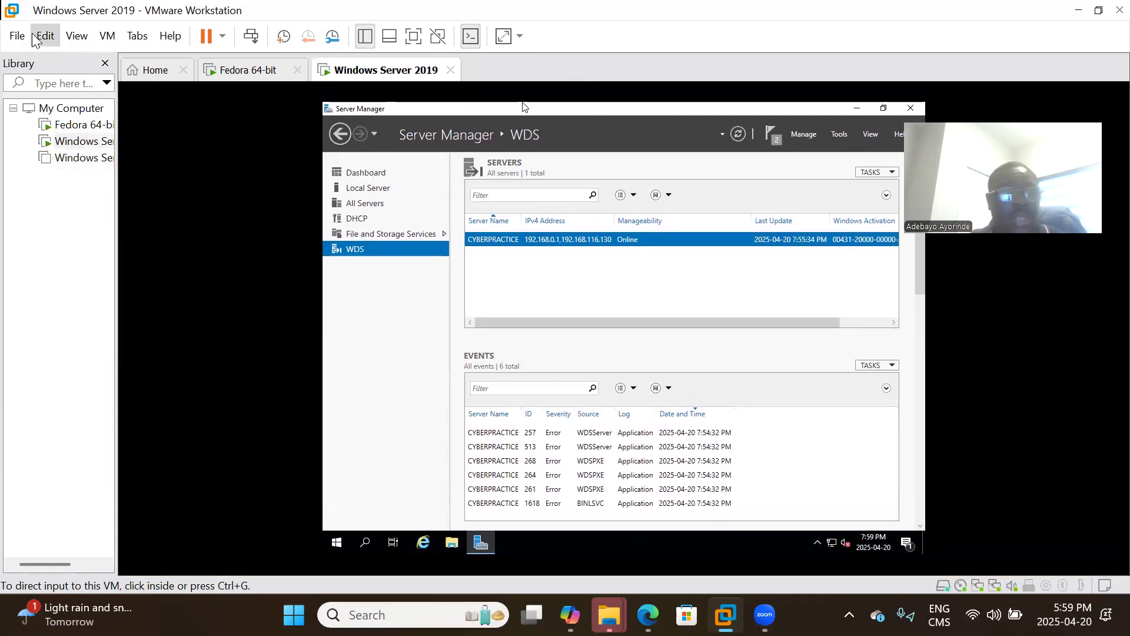
Begin a custom new VM with default compatibility, OS installed later, Windows Server 2019 guest.
click(17, 36)
mouse_move(18, 36)
key(Escape)
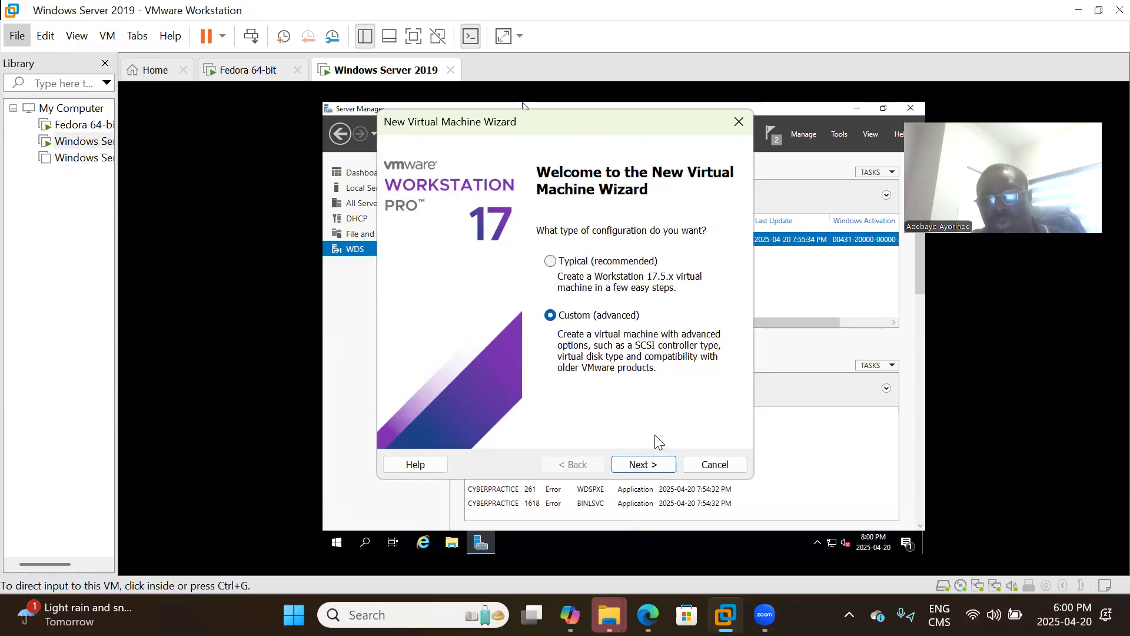
click(632, 468)
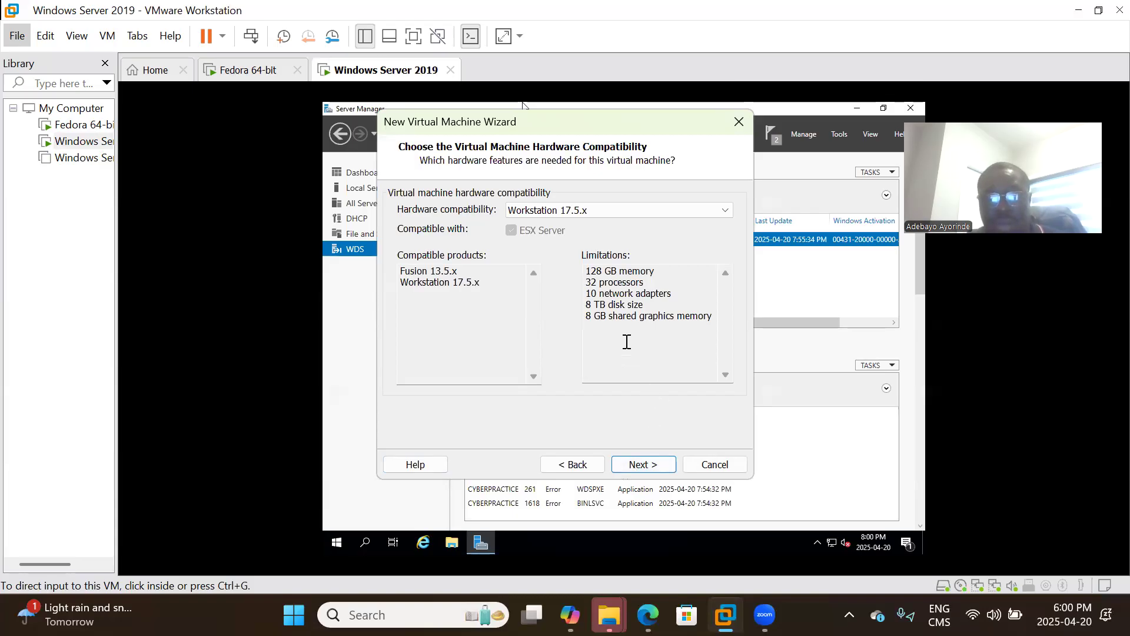
click(641, 464)
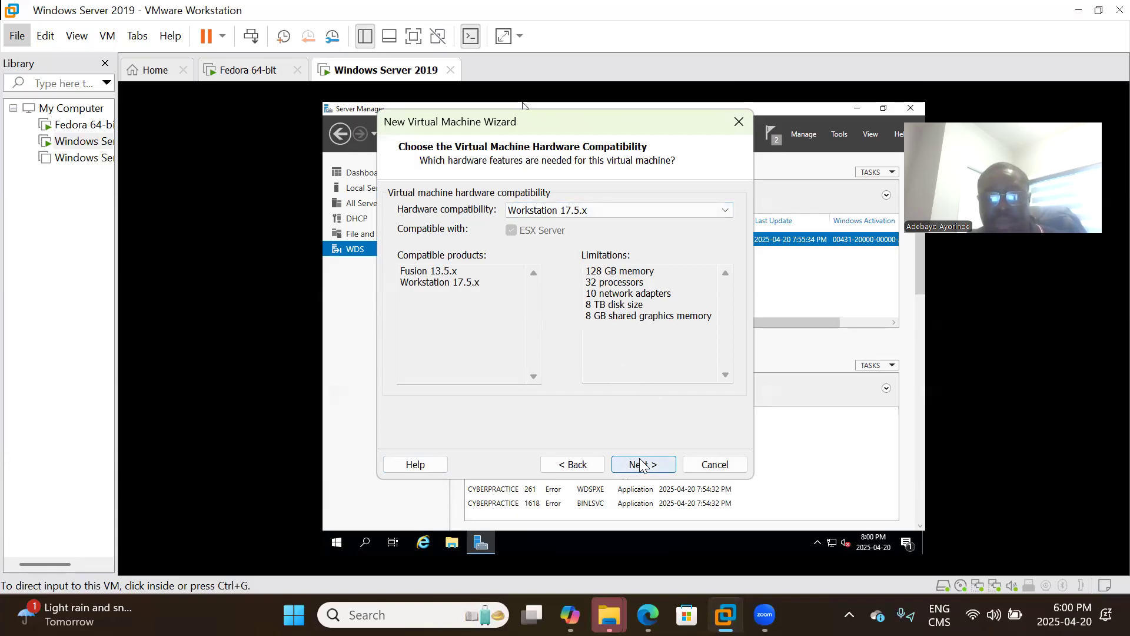
click(641, 465)
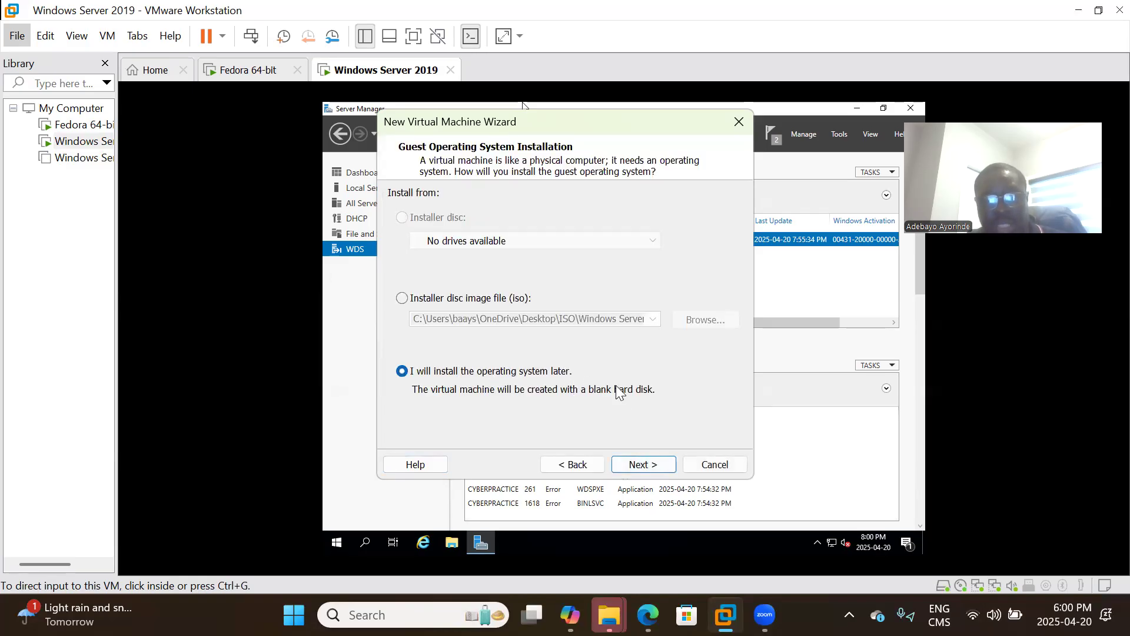
click(646, 466)
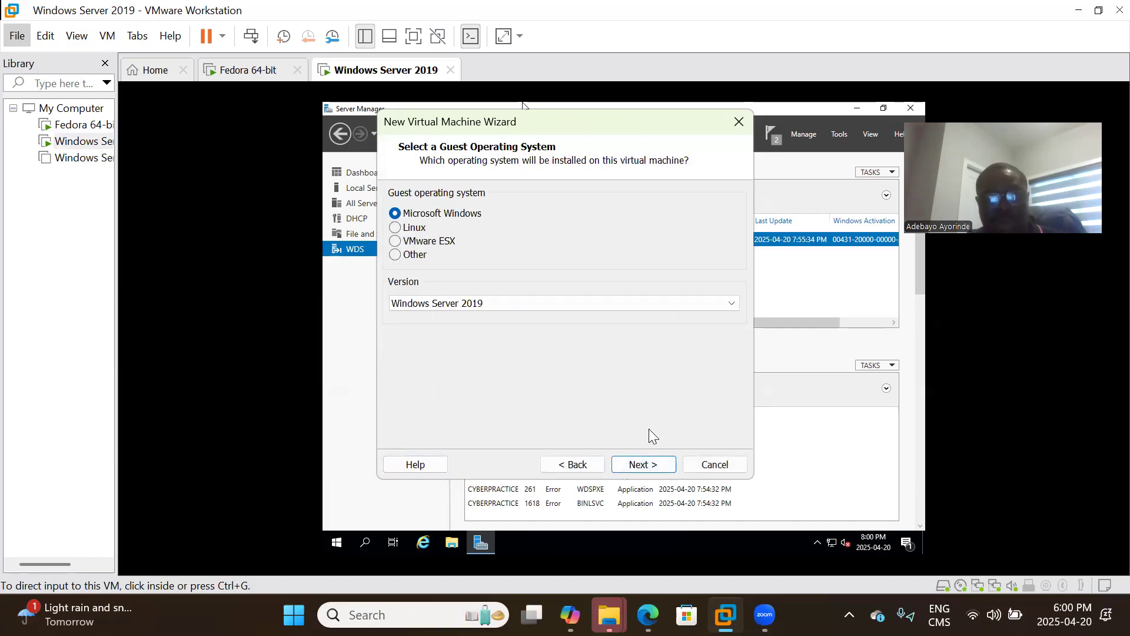
click(637, 466)
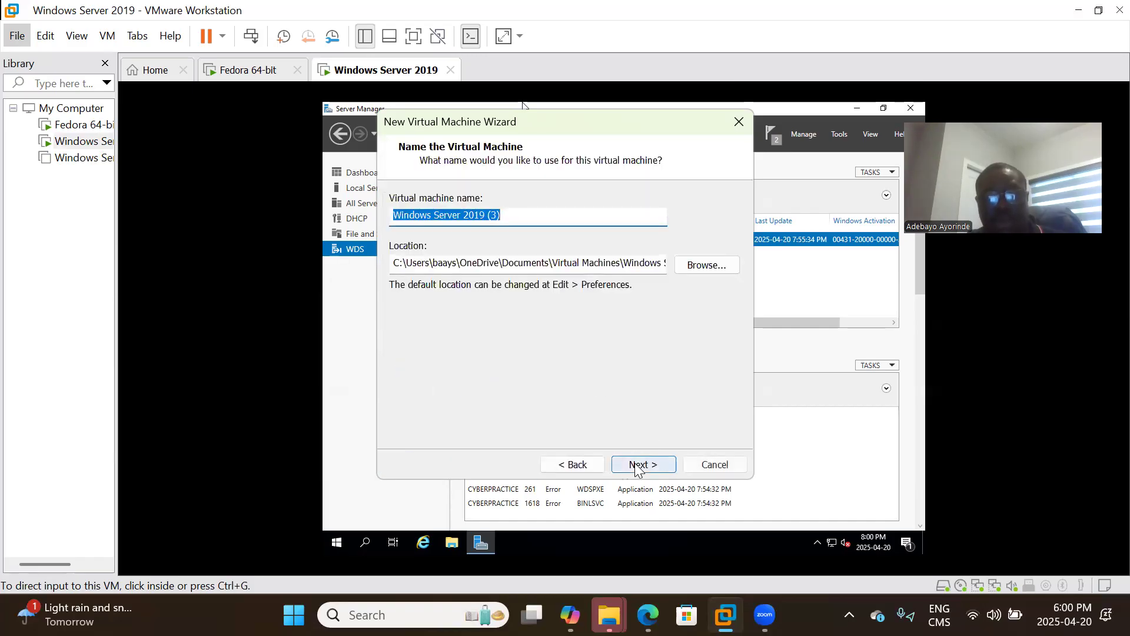
Name it Windows Server 2019 (3) with default firmware, two processors and 4096 MB memory.
click(636, 466)
click(636, 465)
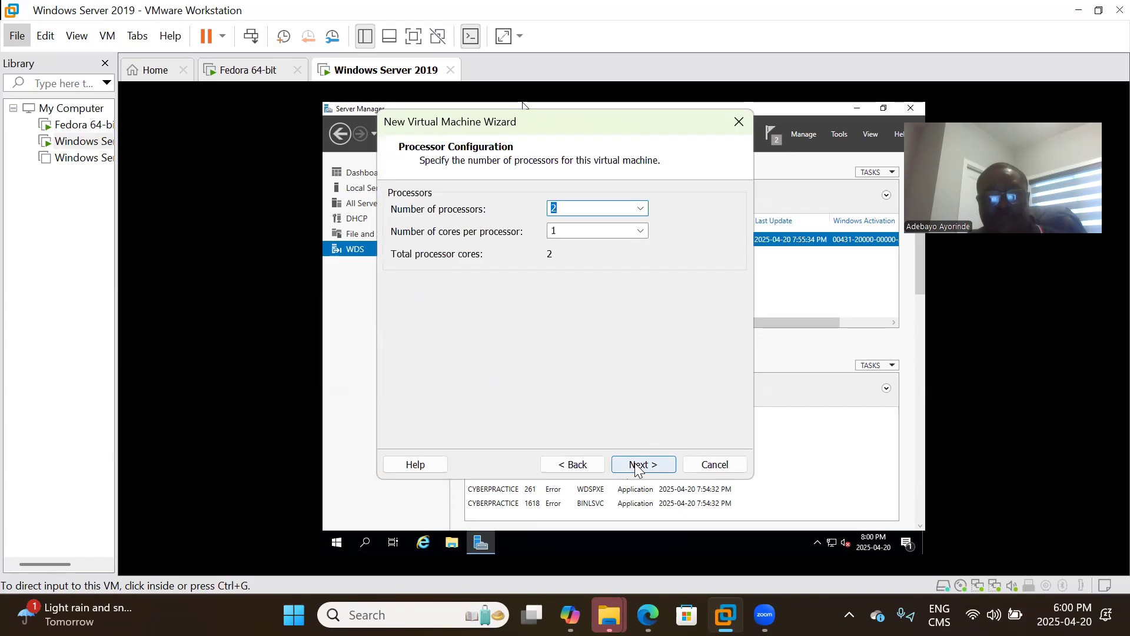
click(636, 465)
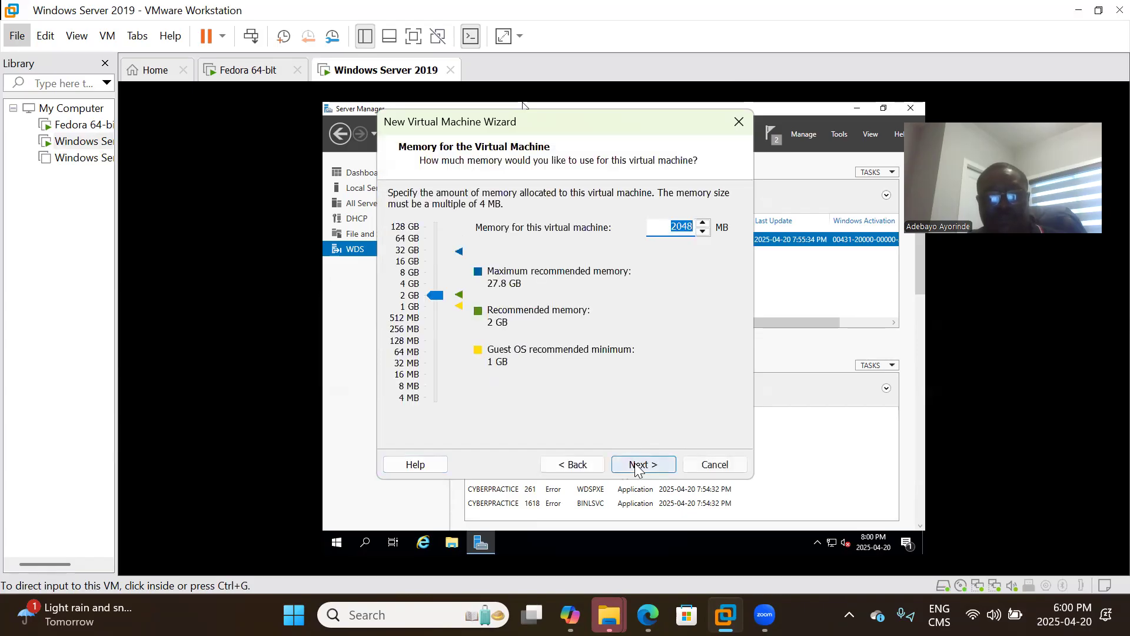
click(415, 286)
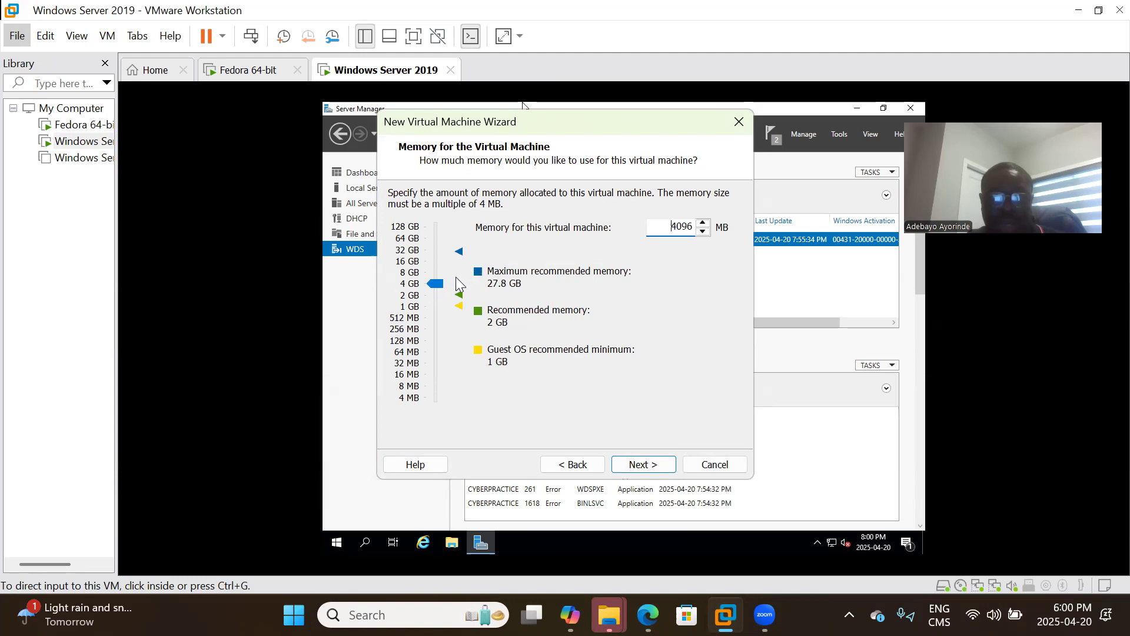
click(636, 465)
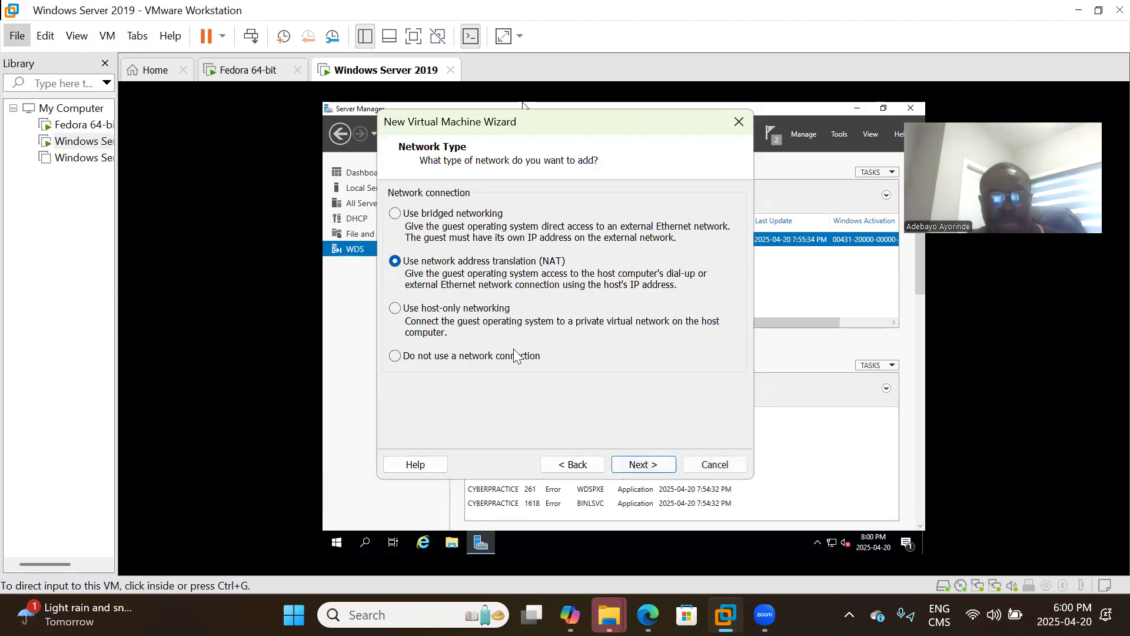
Give the VM no network connection, default SCSI controller and disk type, and a new virtual disk.
click(447, 356)
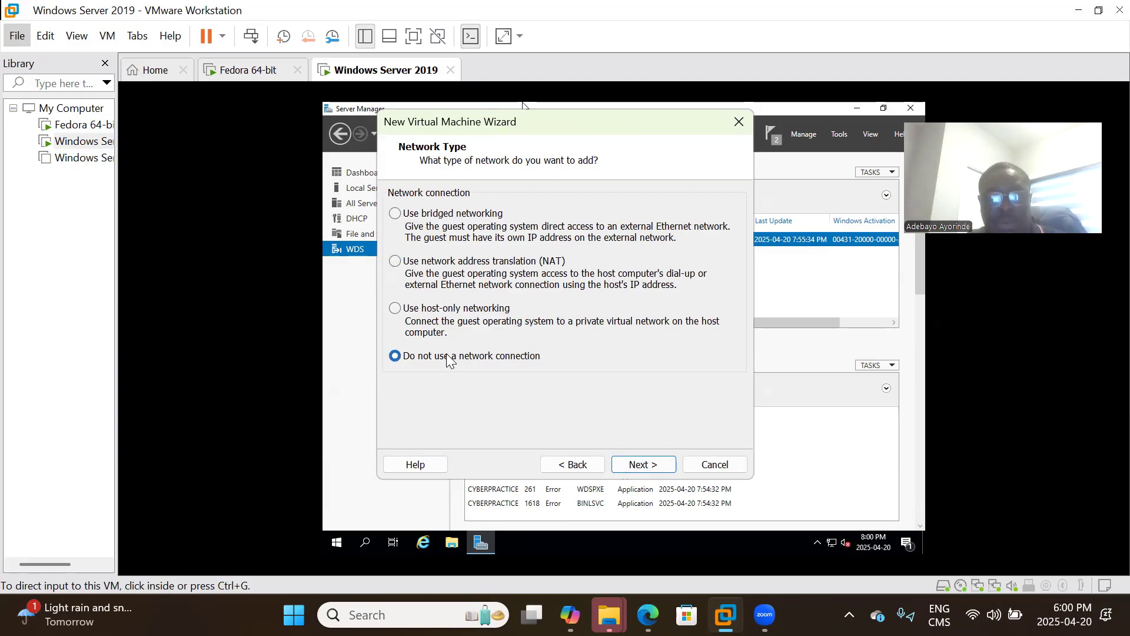
click(642, 466)
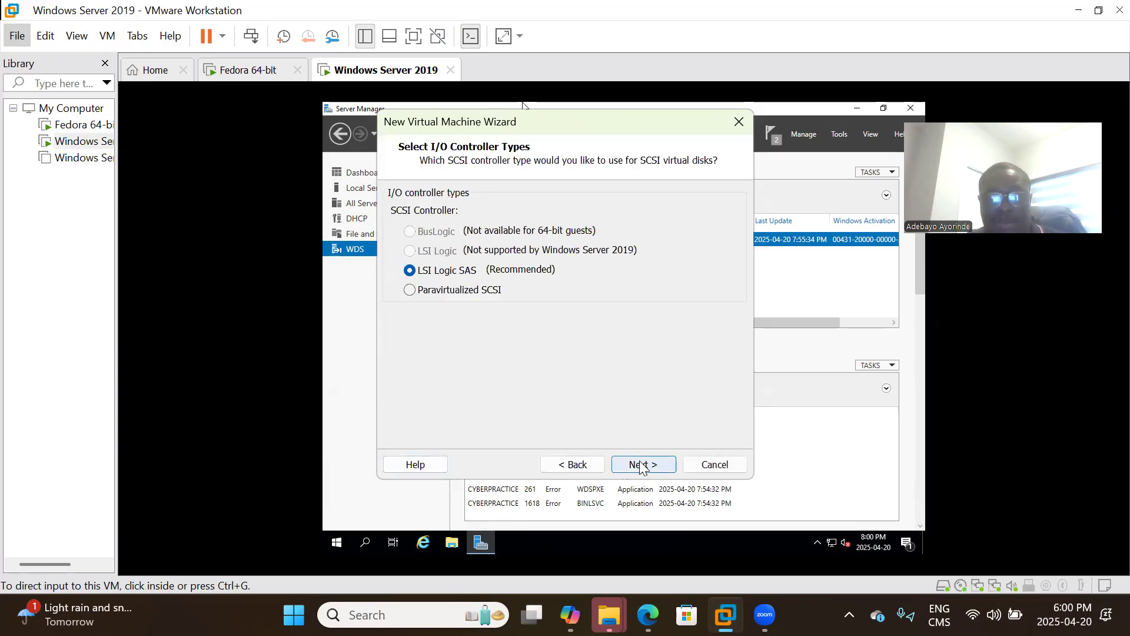
click(641, 466)
click(642, 467)
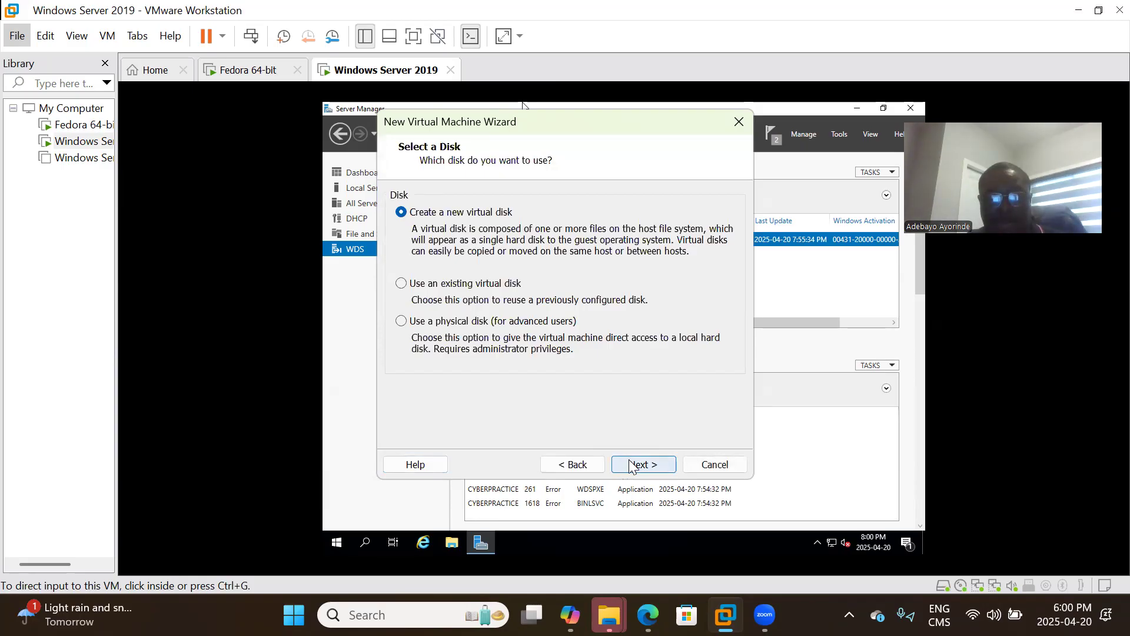
click(623, 466)
Make a 60 GB disk stored as a single file with the default name, then create the VM.
click(480, 320)
click(640, 466)
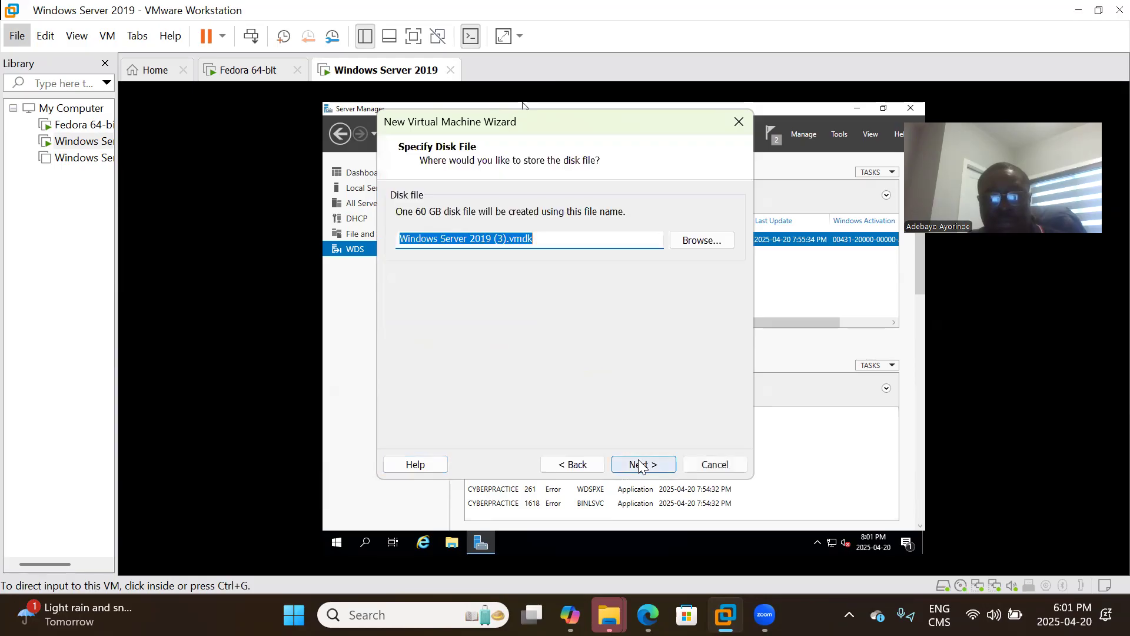
click(640, 465)
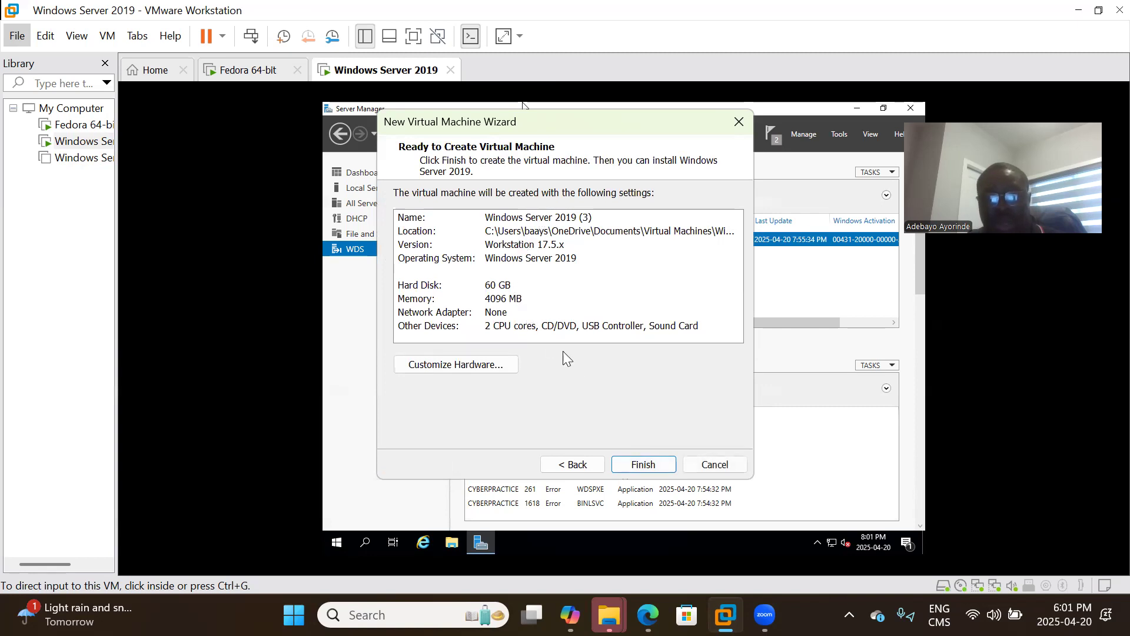
click(641, 465)
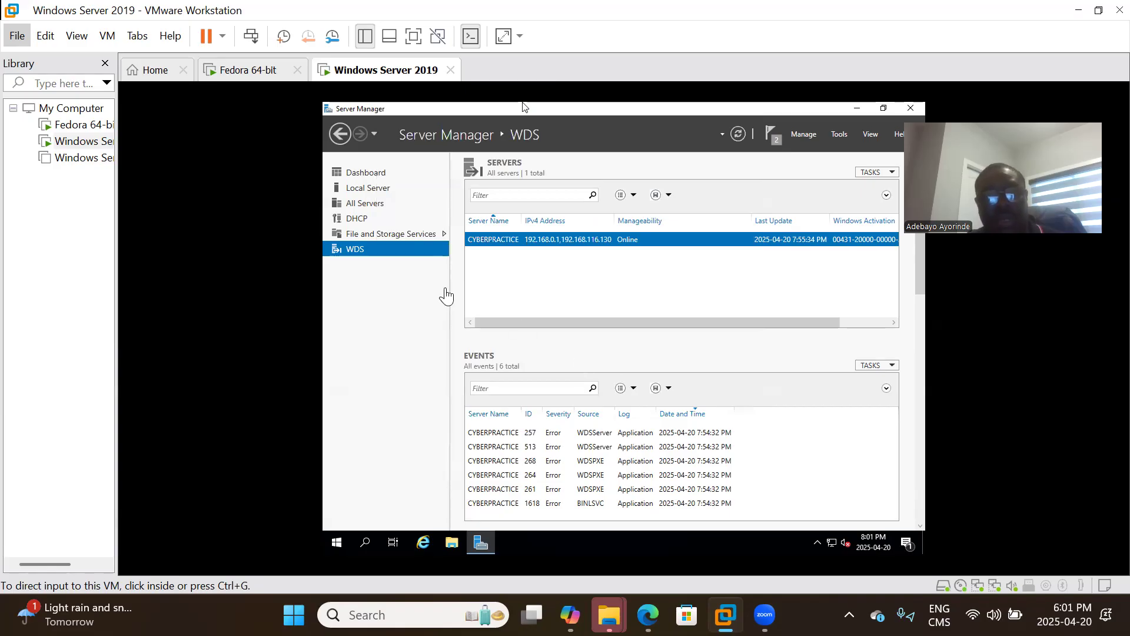
click(78, 159)
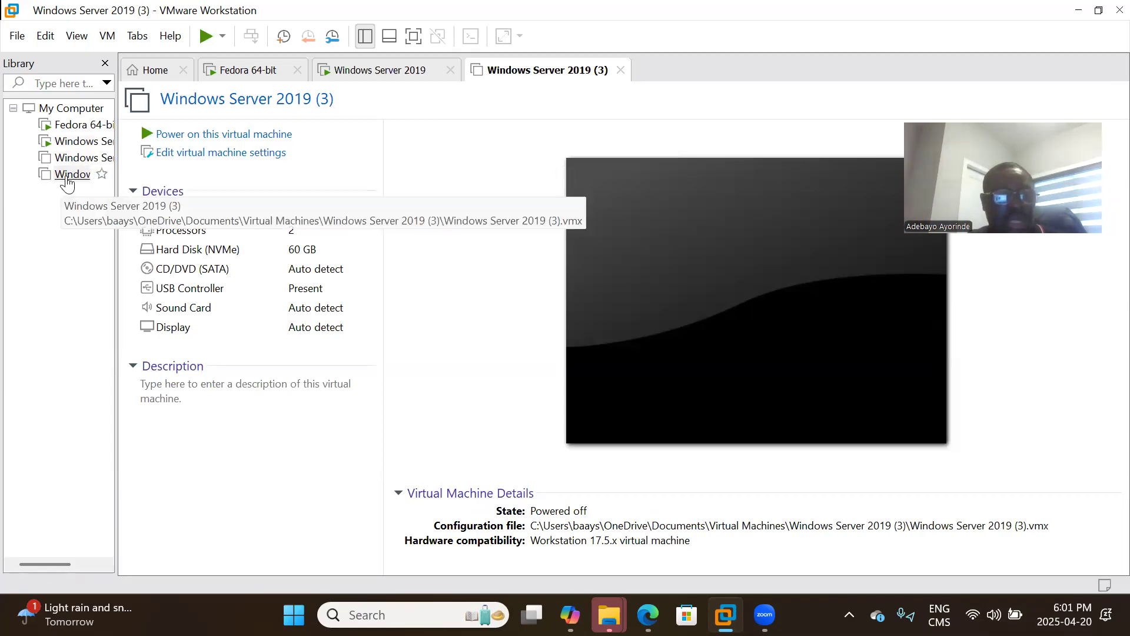
Add a network adapter to Windows Server 2019 (3) connected to Custom: VMnet0, and save settings.
right_click(68, 184)
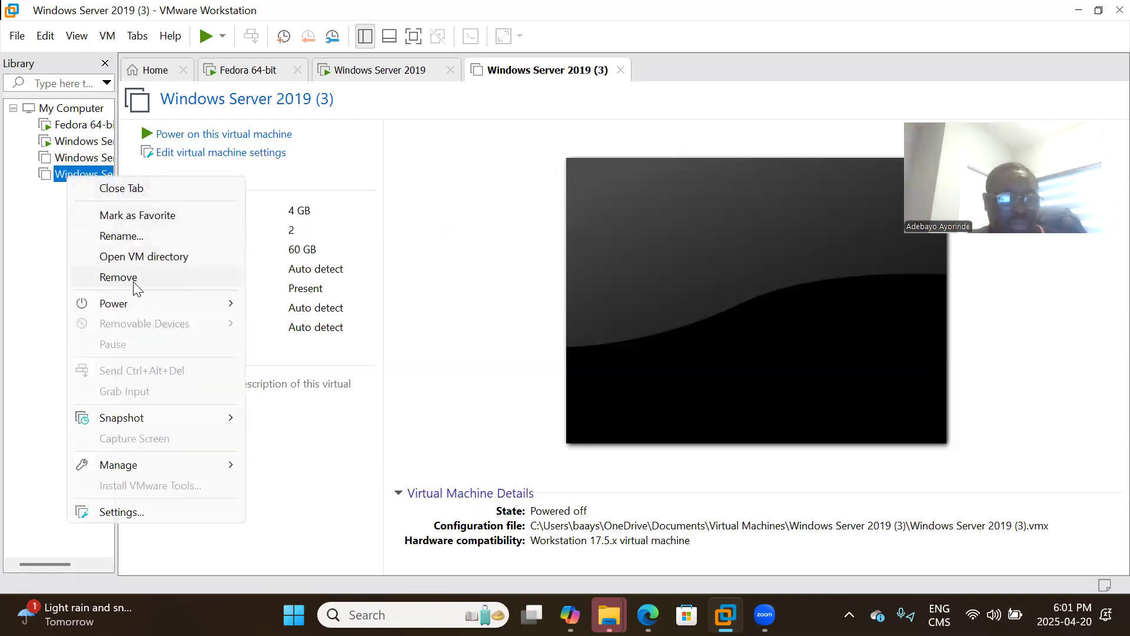
click(143, 512)
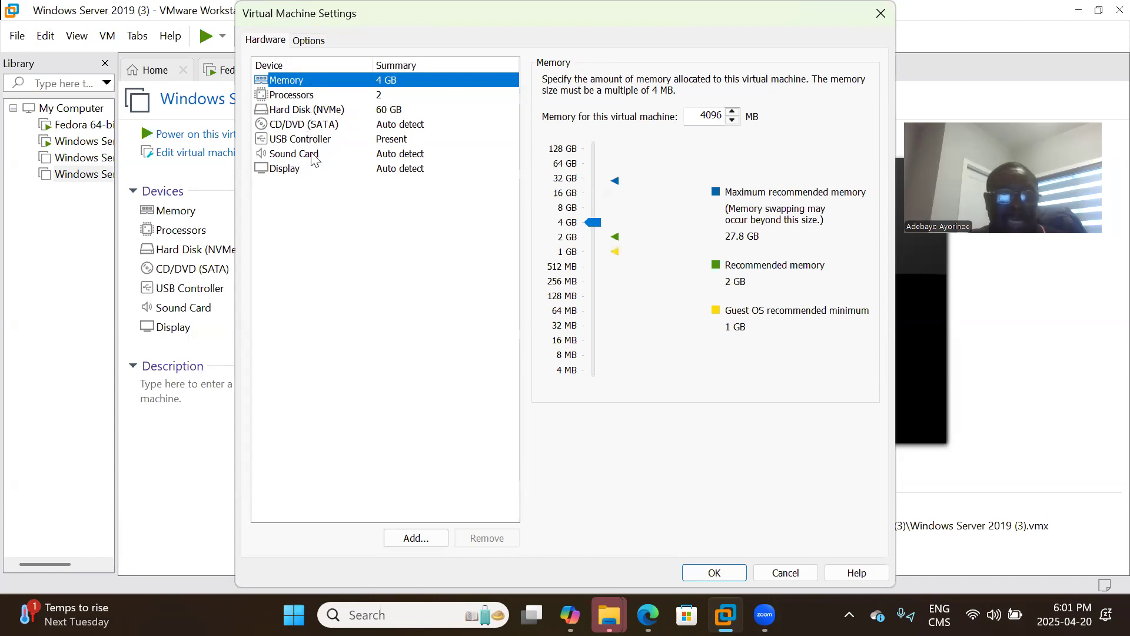
click(417, 539)
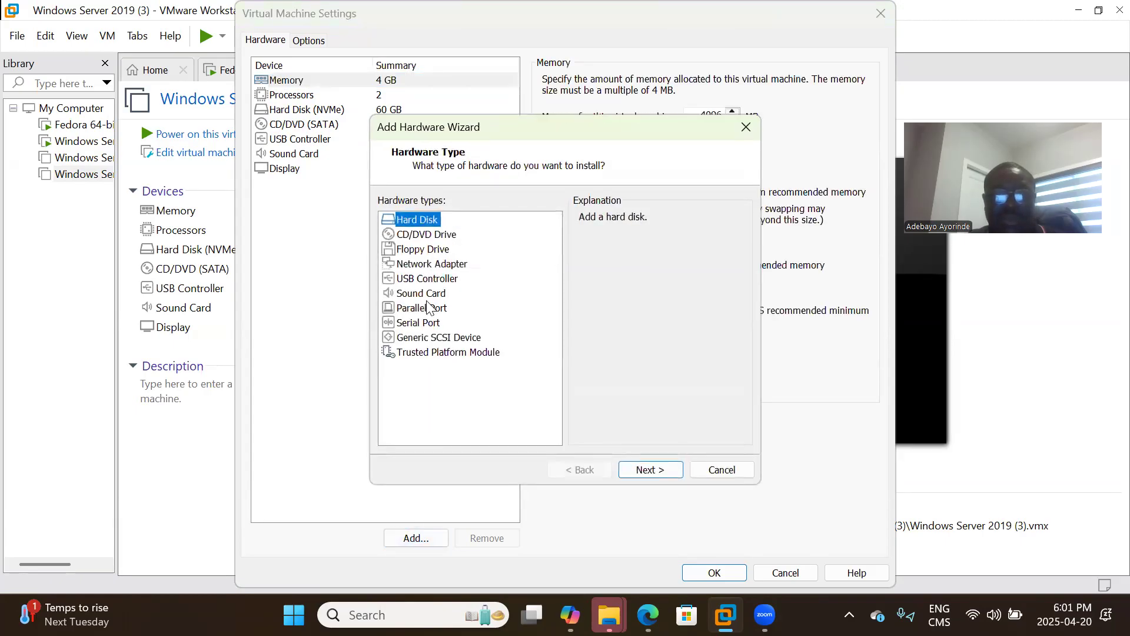
click(437, 266)
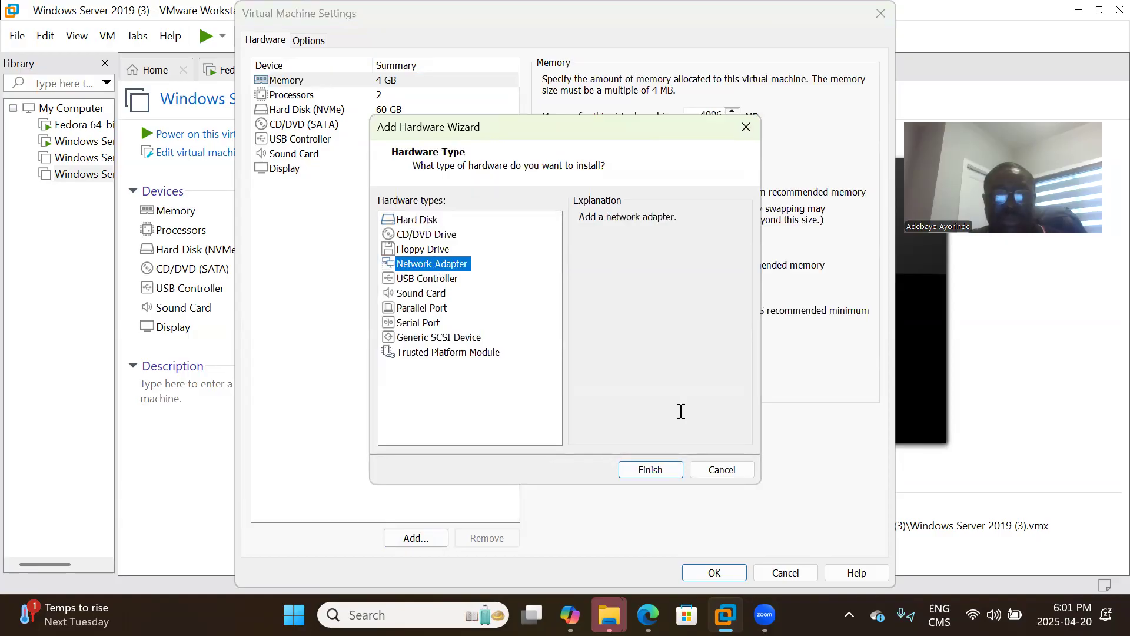
click(641, 469)
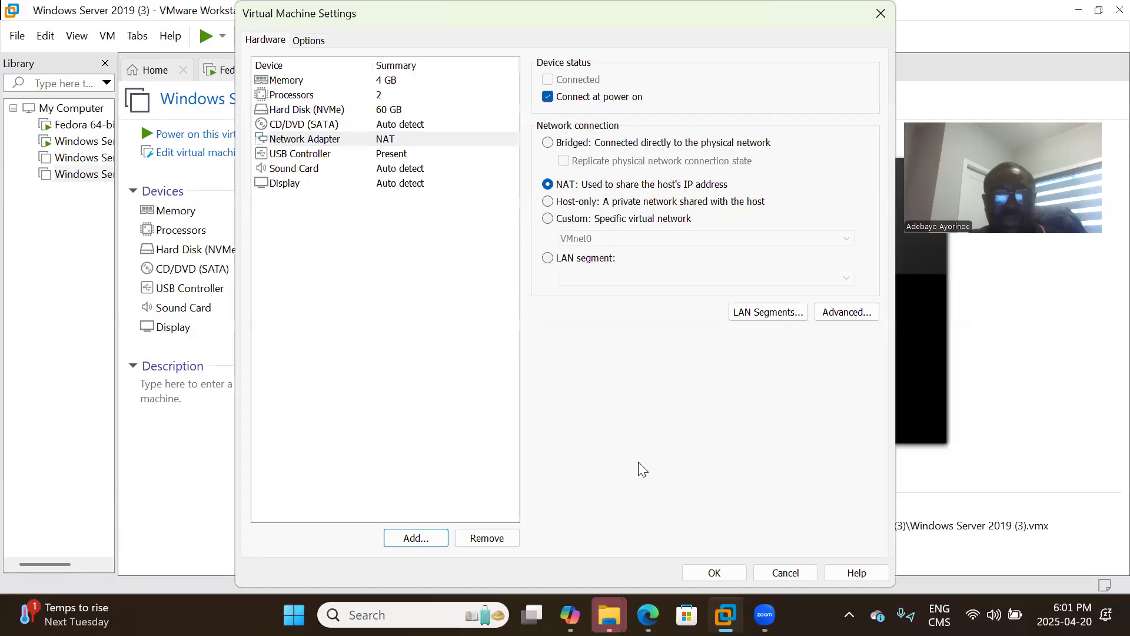
click(550, 220)
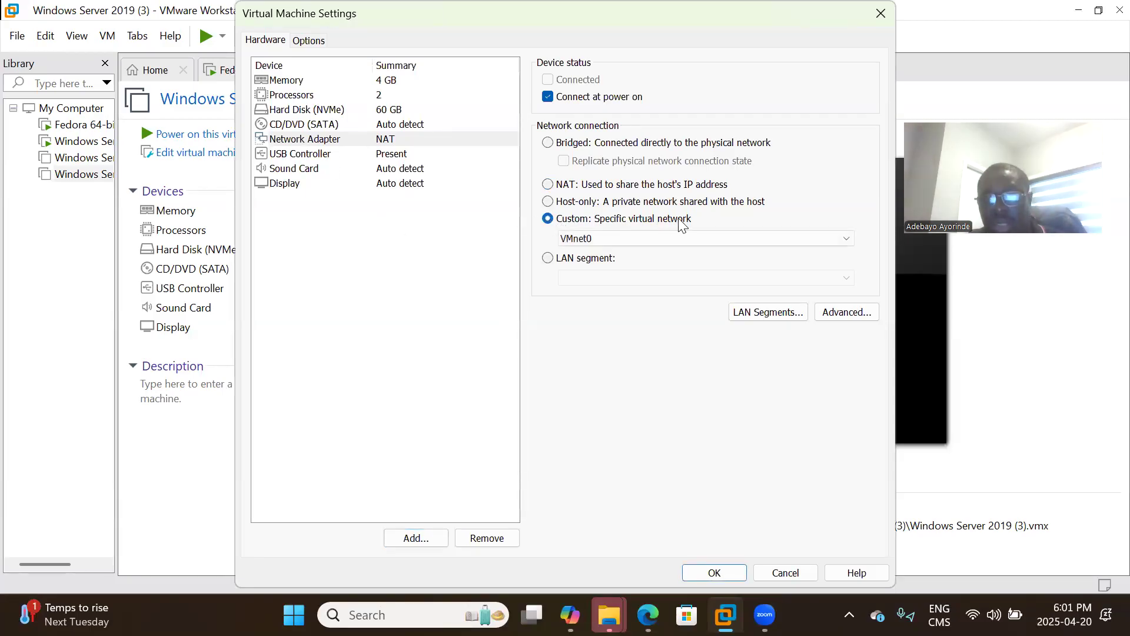
click(648, 240)
click(650, 247)
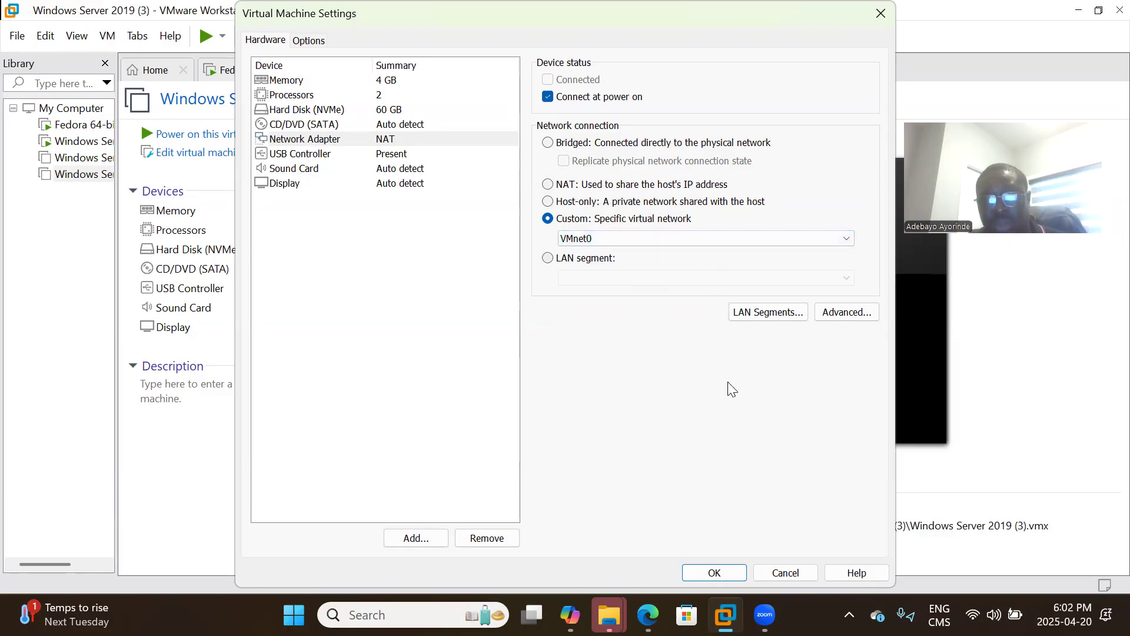
click(704, 577)
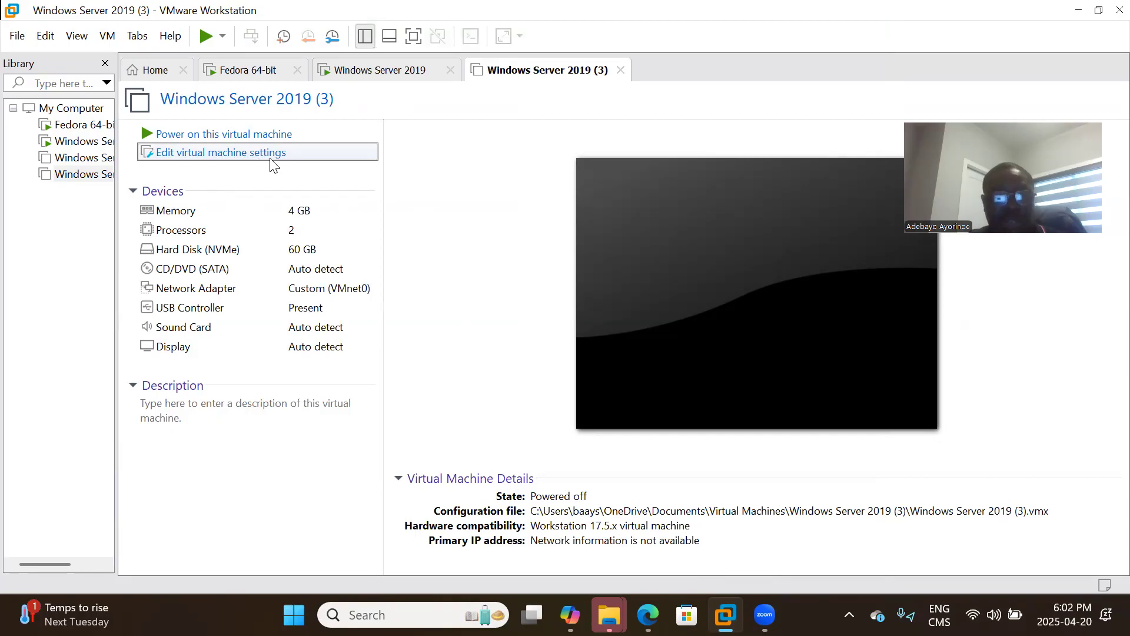
click(201, 244)
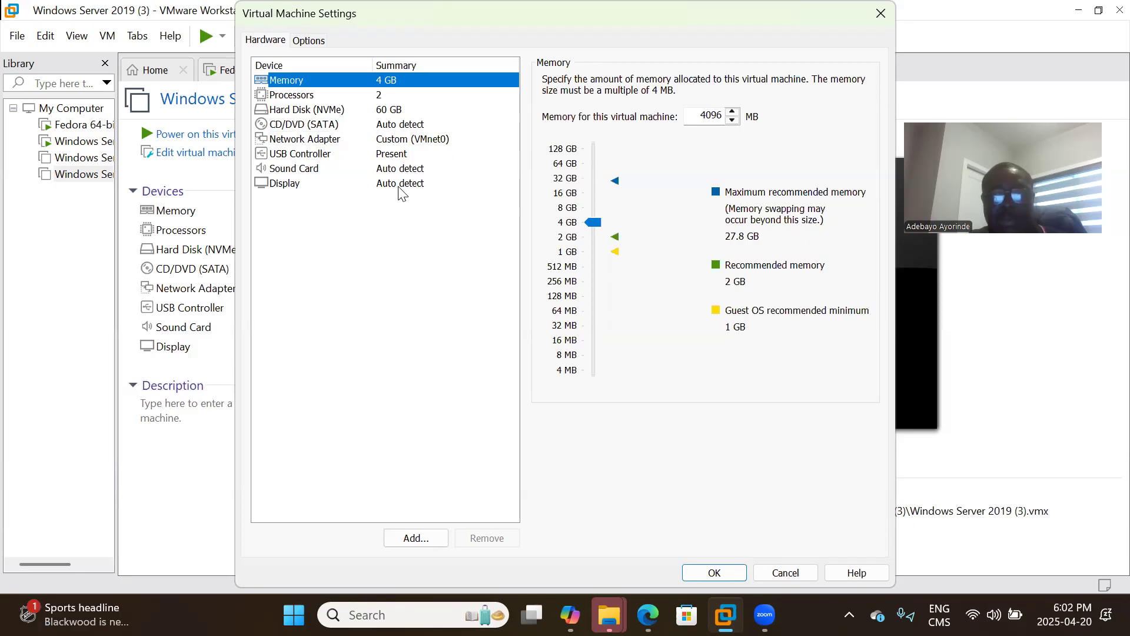
click(701, 572)
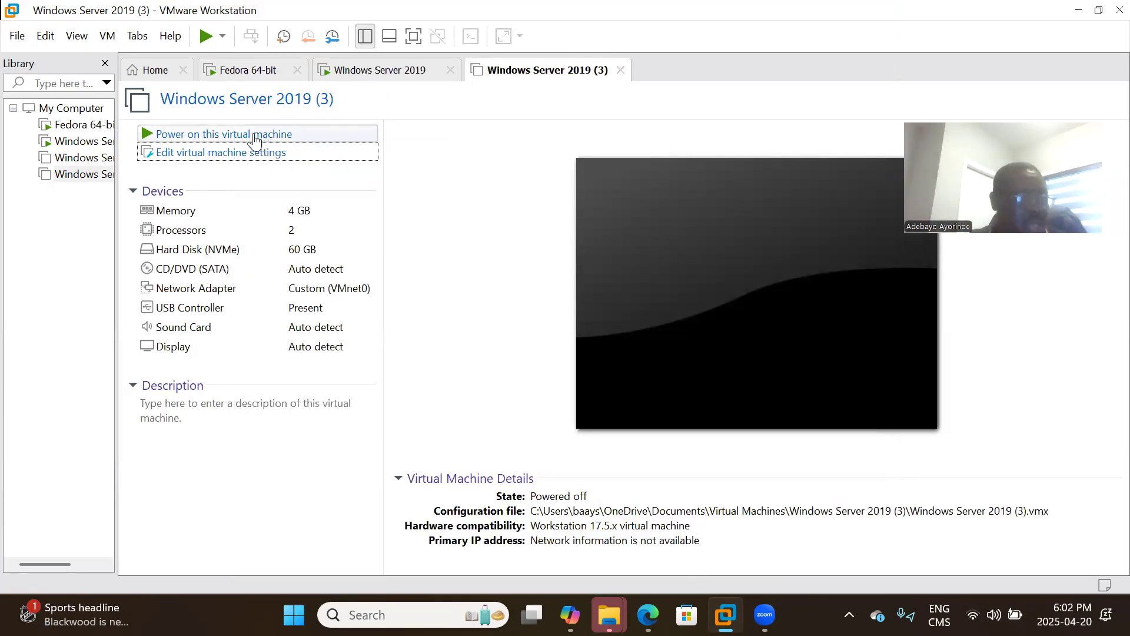
Power on Windows Server 2019 (3), dismissing the mitigations hint and answering Yes to the sata0:1 prompt.
click(237, 135)
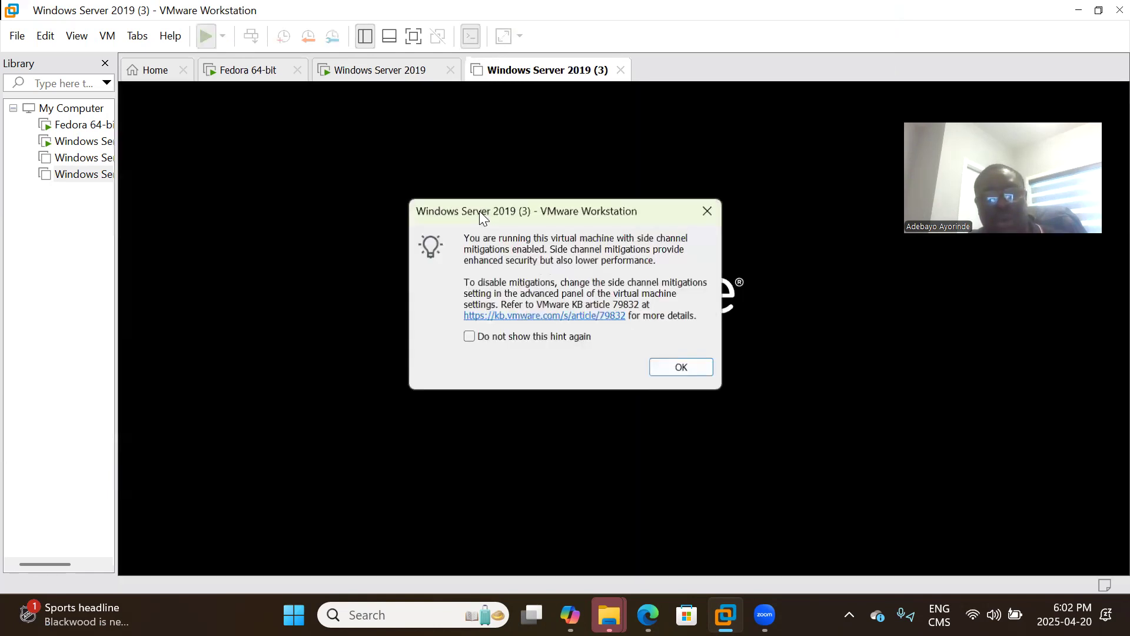
click(685, 367)
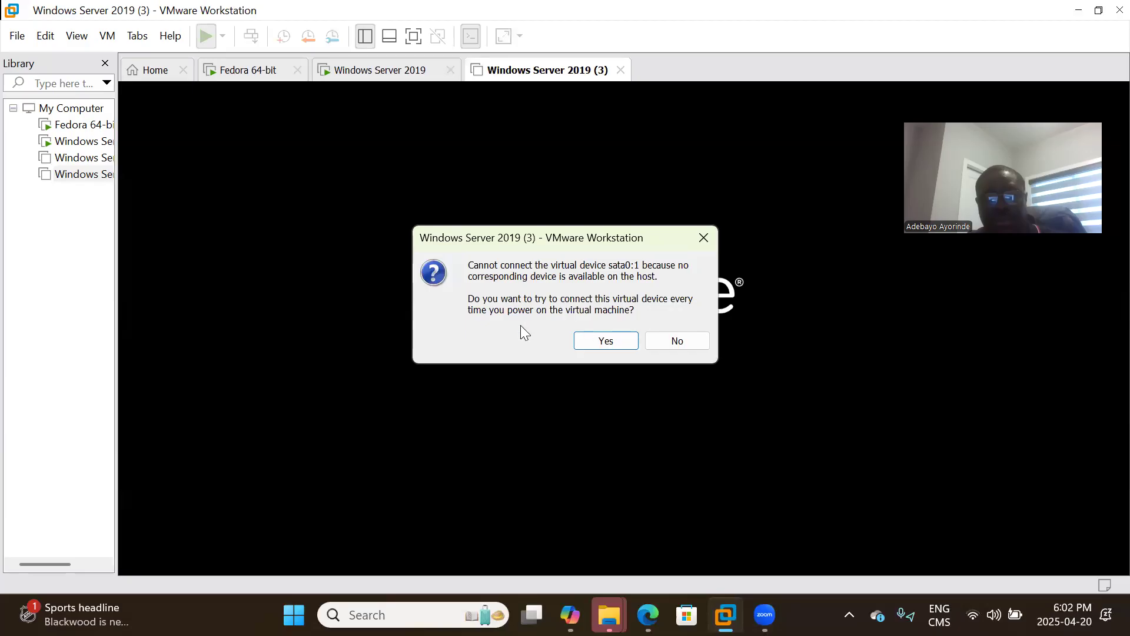
click(594, 342)
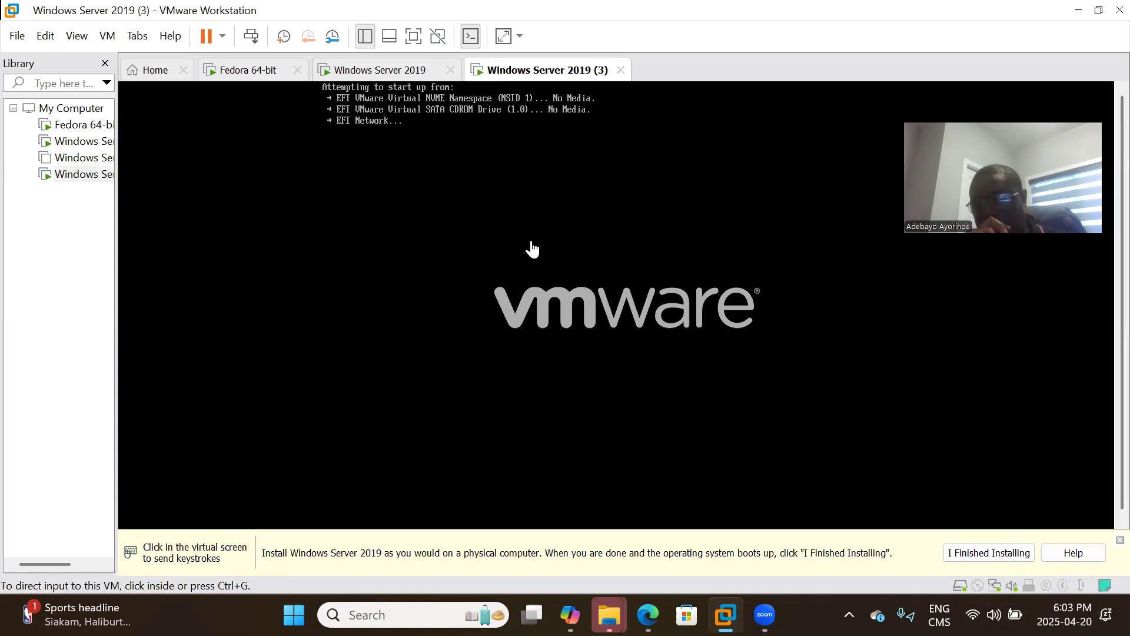
Capture input inside the running VM screen to bring up the EFI Boot Manager.
click(630, 209)
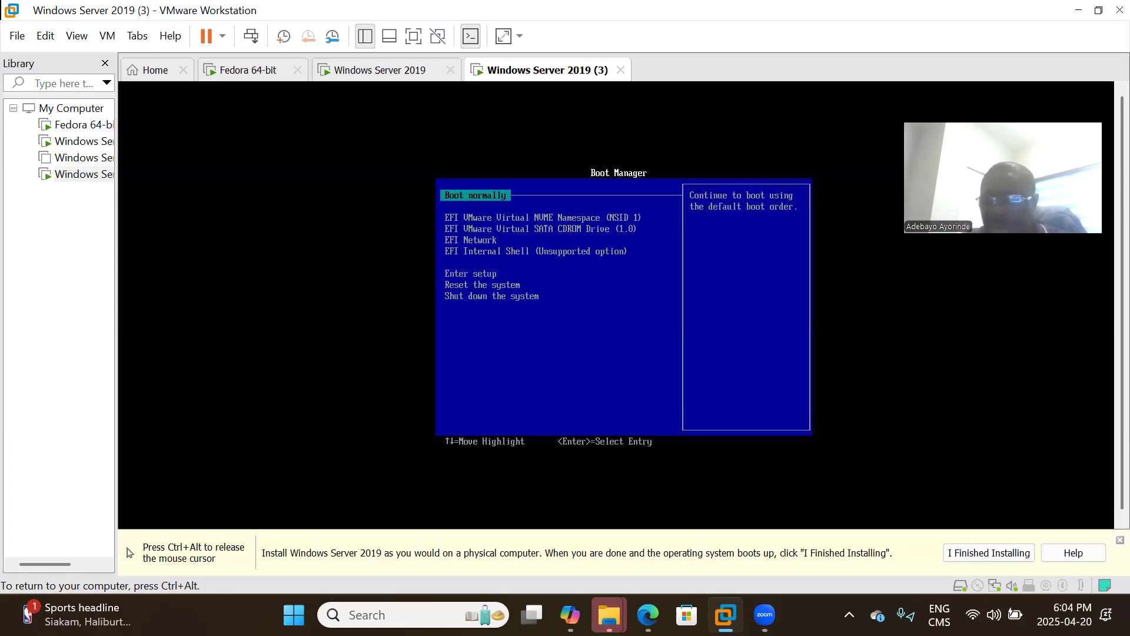
Boot the VM from EFI Network and confirm the network boot at the WDS Boot Manager prompt.
key(Down)
key(Down)
key(Down)
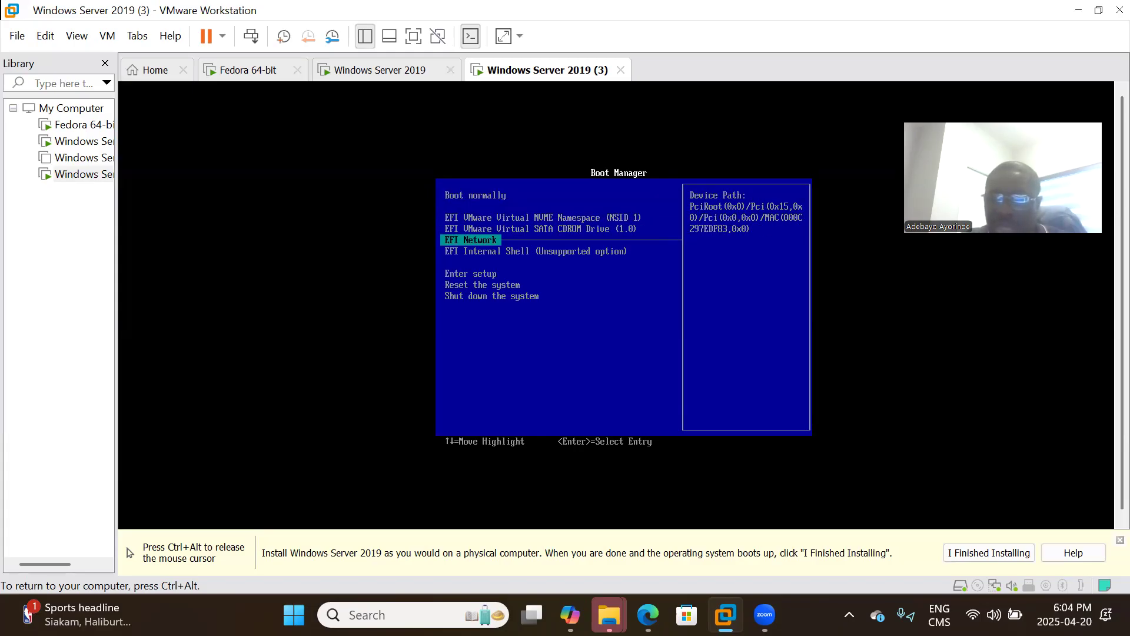
key(Return)
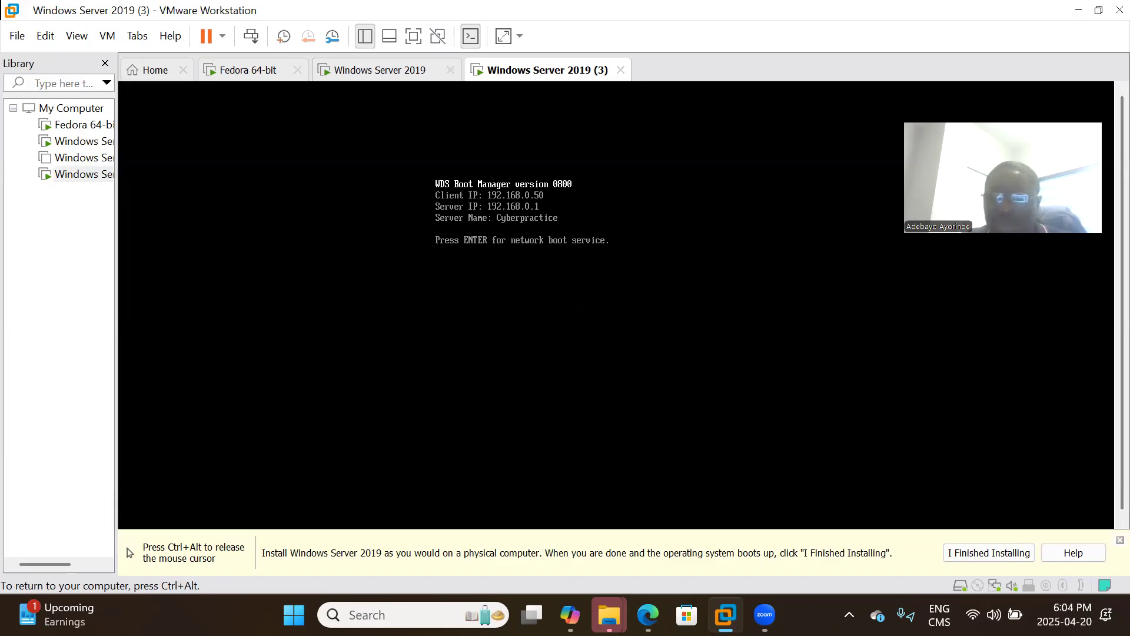
key(Return)
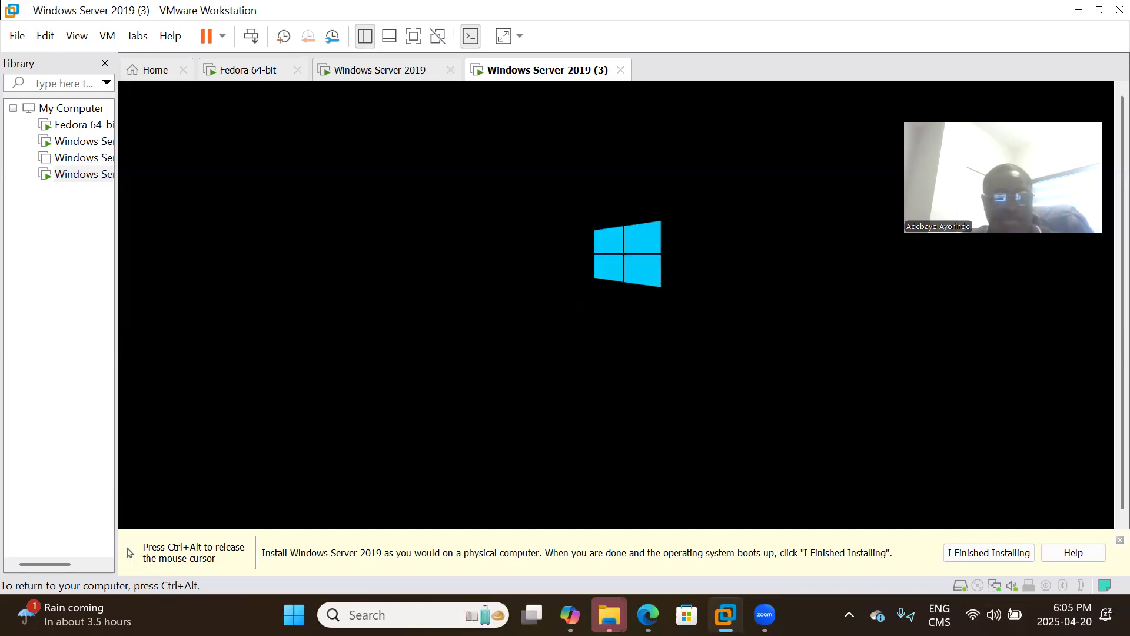
Release input from the VM with Ctrl+Alt and switch to the Zoom screen-sharing meeting controls.
key(ctrl+alt)
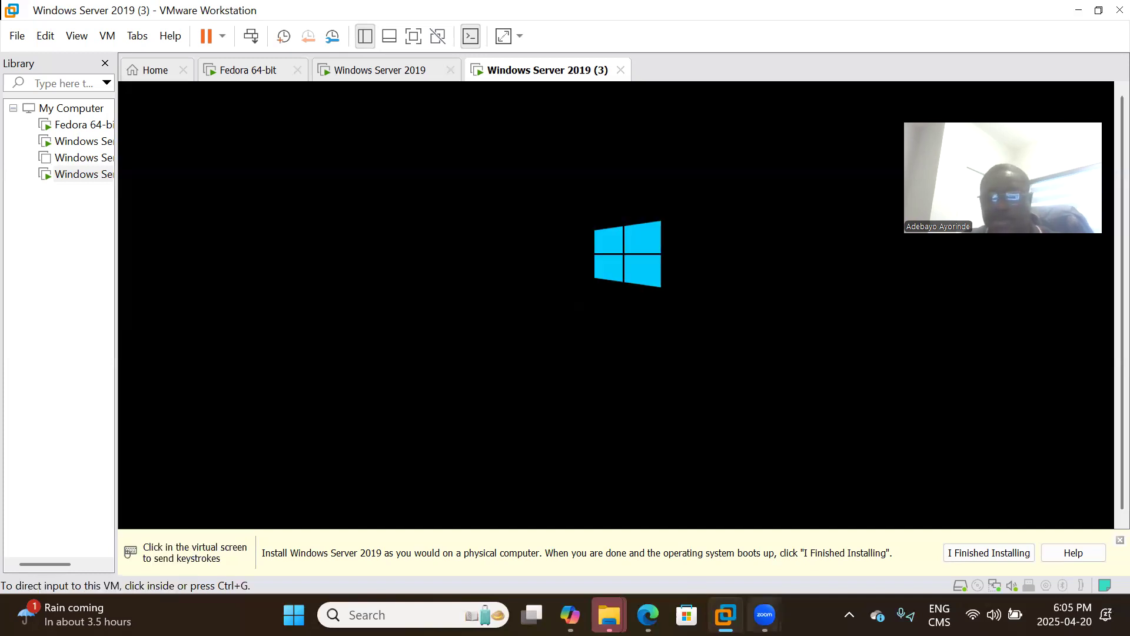
mouse_move(765, 615)
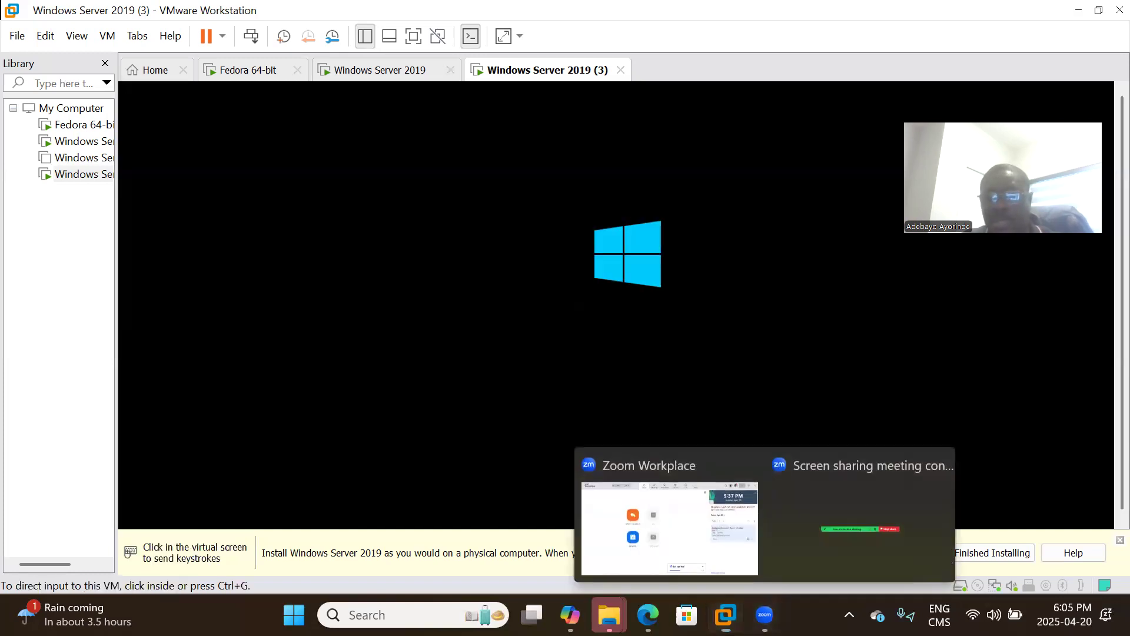
click(833, 504)
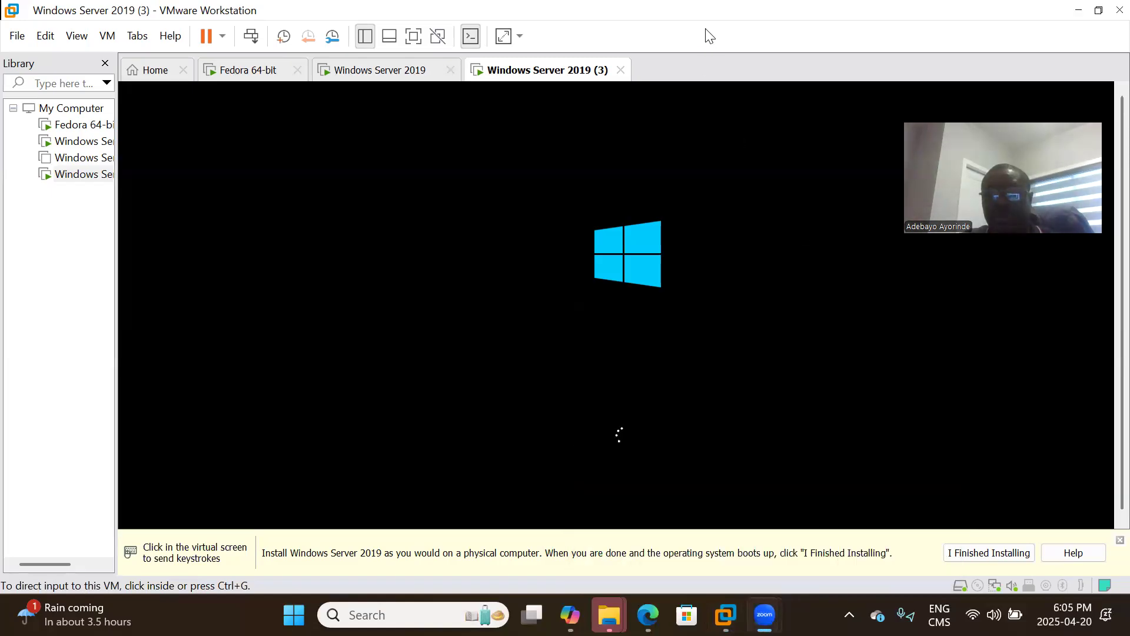